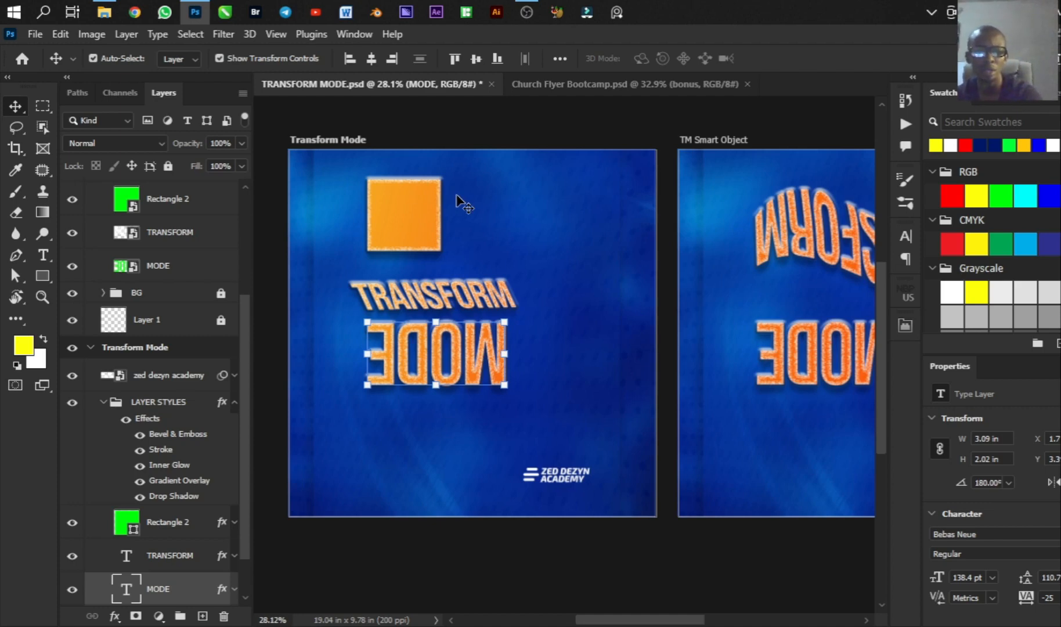
# Step: Flip the wavy TRANSFORM smart object on the TM Smart Object artboard horizontally and vertically, and apply the transform
pyautogui.scroll(-1, 436, 342)
pyautogui.scroll(-2, 157, 359)
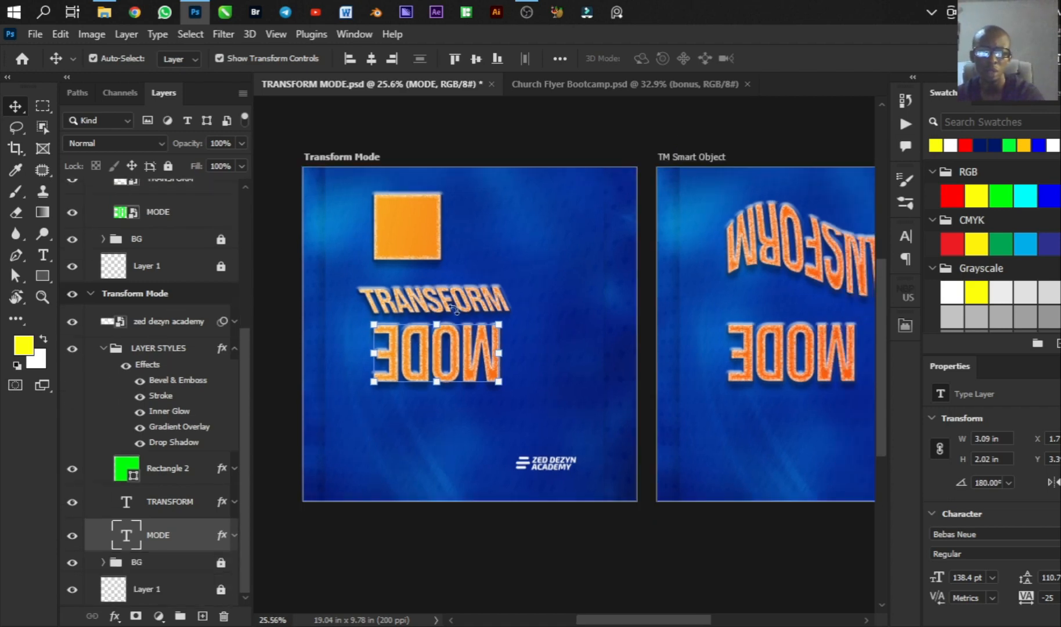
pyautogui.scroll(-2, 682, 300)
pyautogui.scroll(3, 827, 278)
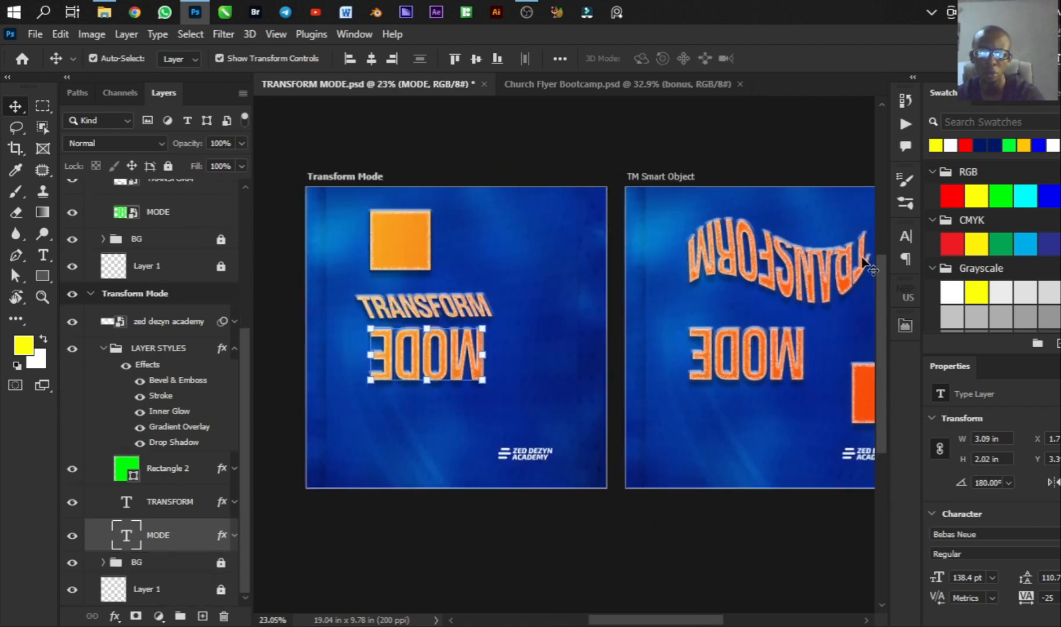
pyautogui.scroll(3, 590, 303)
pyautogui.scroll(-4, 511, 310)
pyautogui.scroll(3, 518, 316)
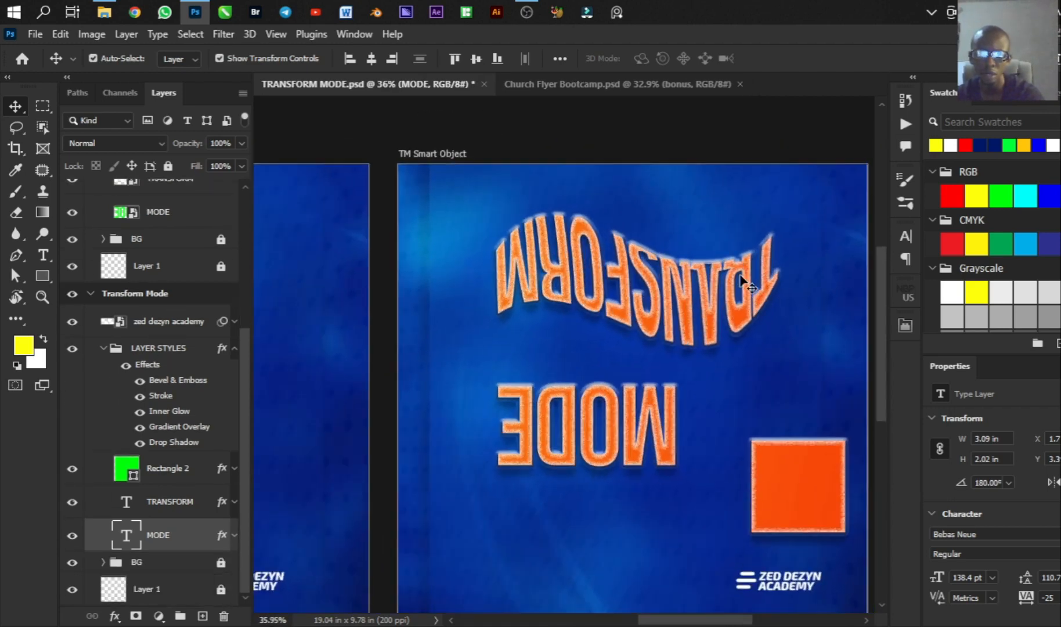
pyautogui.rightClick(685, 299)
pyautogui.click(588, 298)
pyautogui.click(587, 297)
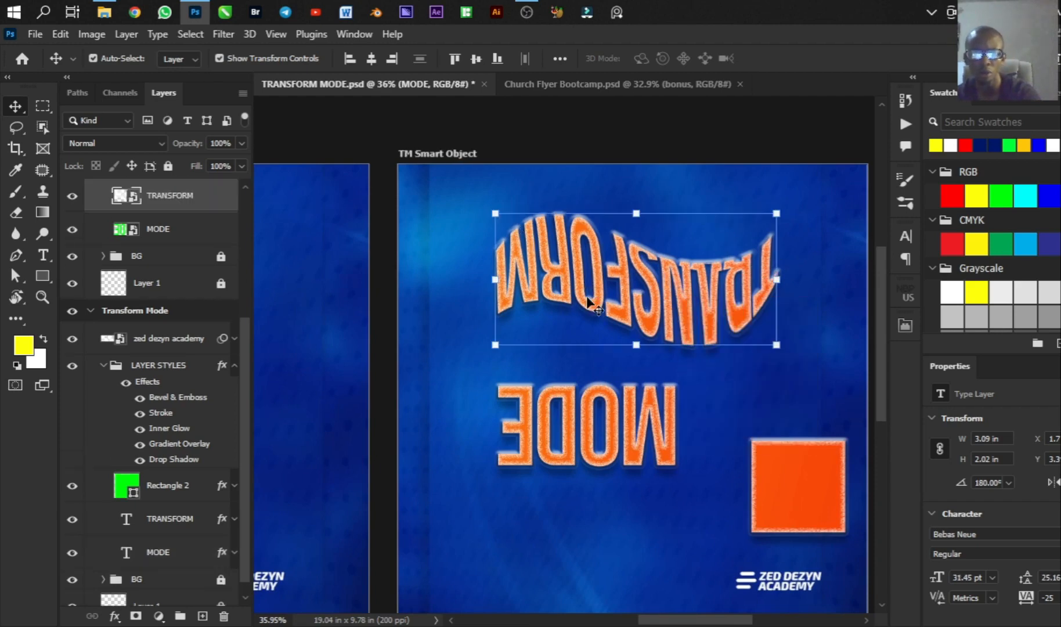
pyautogui.hotkey('ctrl', 't')
pyautogui.rightClick(583, 302)
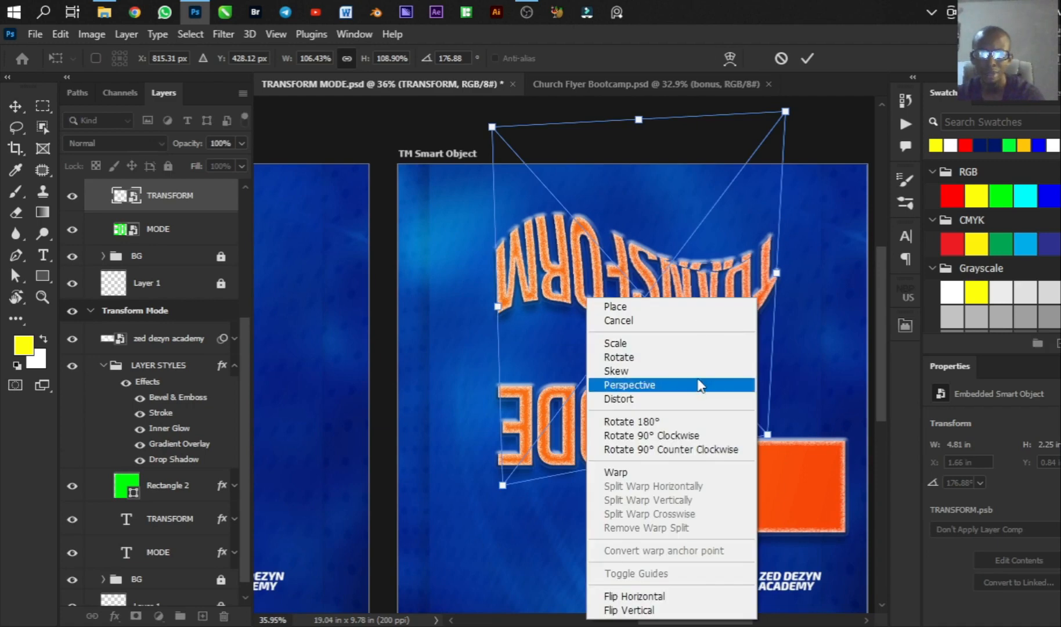
pyautogui.click(634, 596)
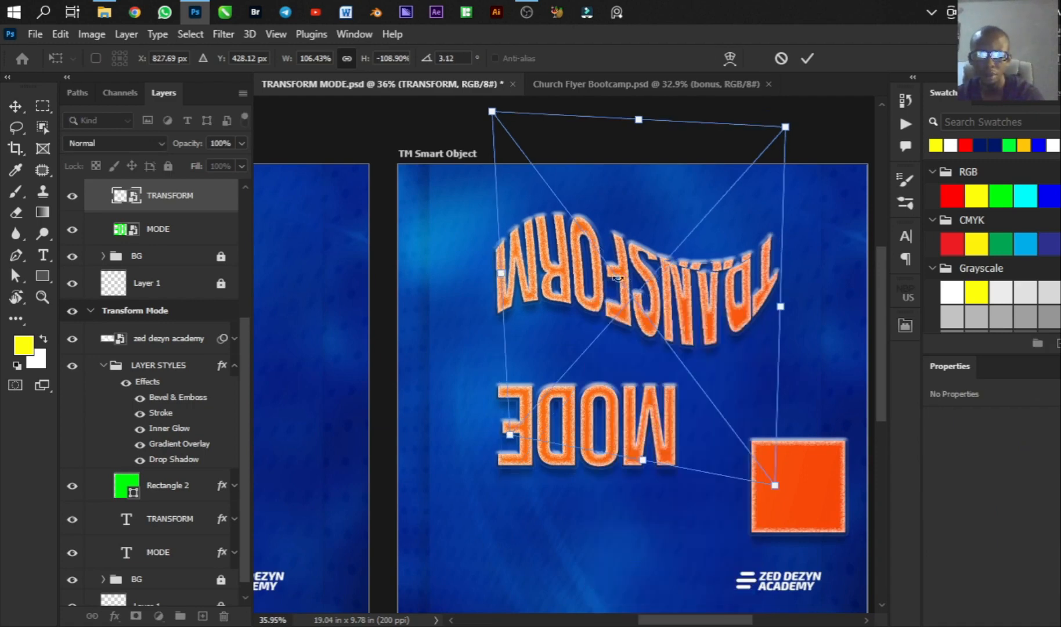
pyautogui.rightClick(617, 279)
pyautogui.click(661, 592)
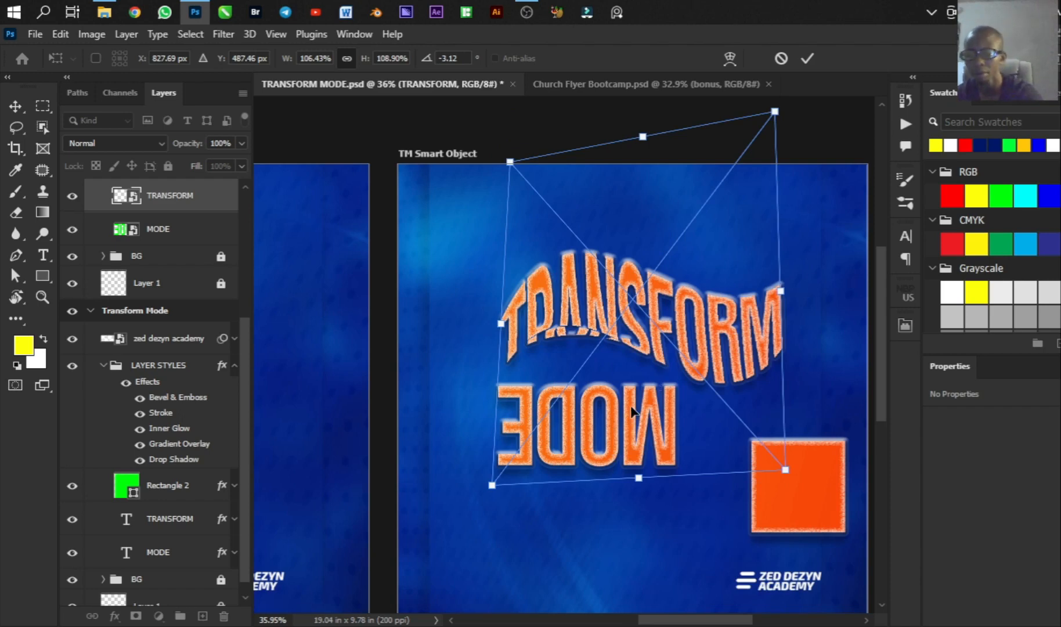
pyautogui.press('Return')
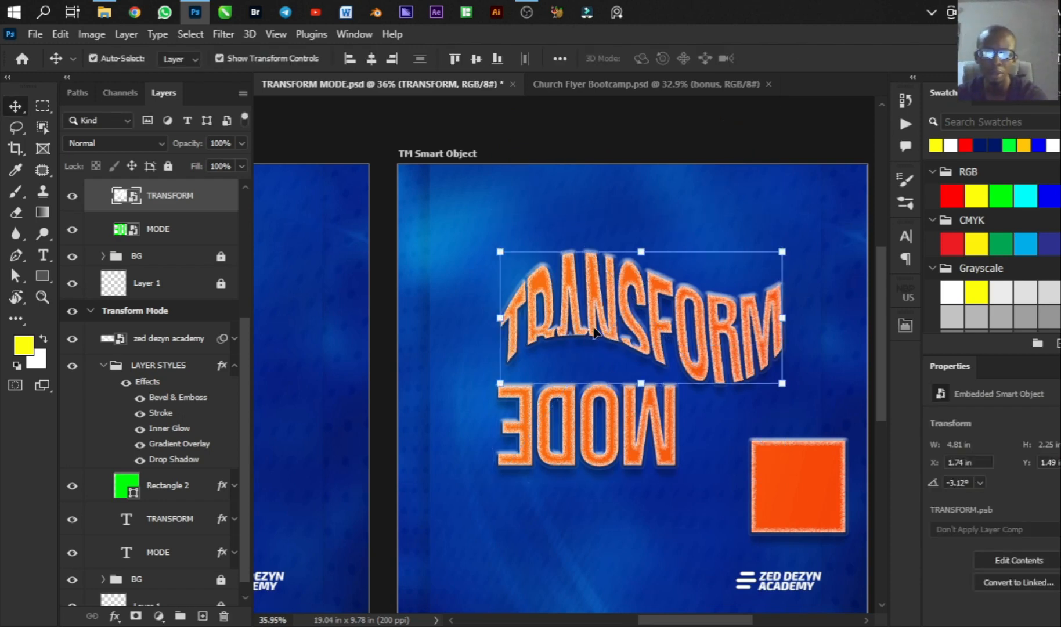
pyautogui.click(701, 194)
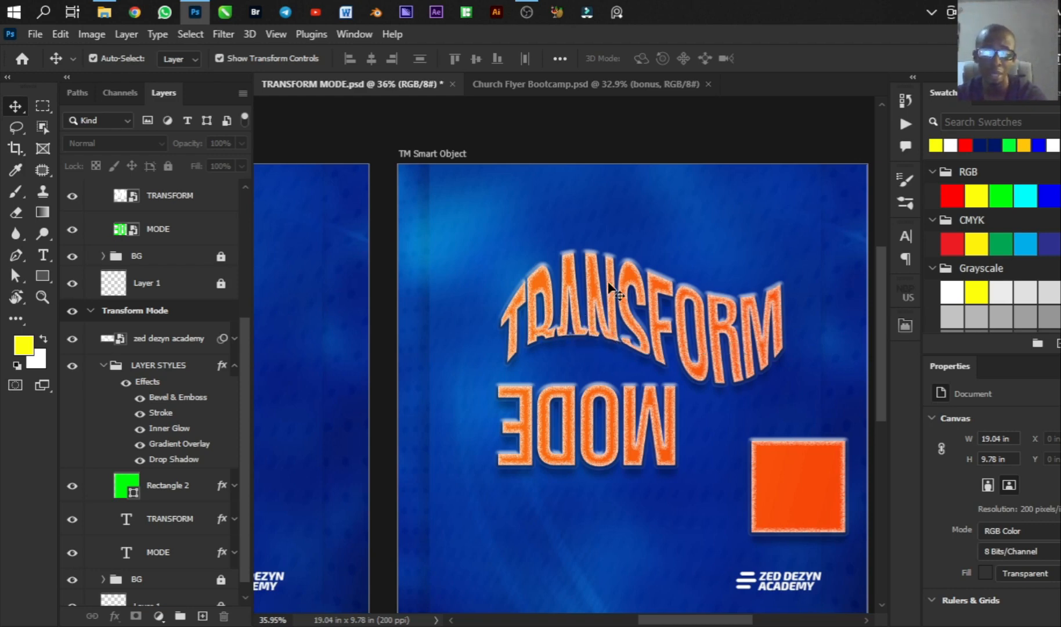
# Step: Flip the MODE smart object on the TM Smart Object artboard horizontally and vertically, and apply the transform
pyautogui.scroll(-2, 774, 314)
pyautogui.scroll(-2, 775, 313)
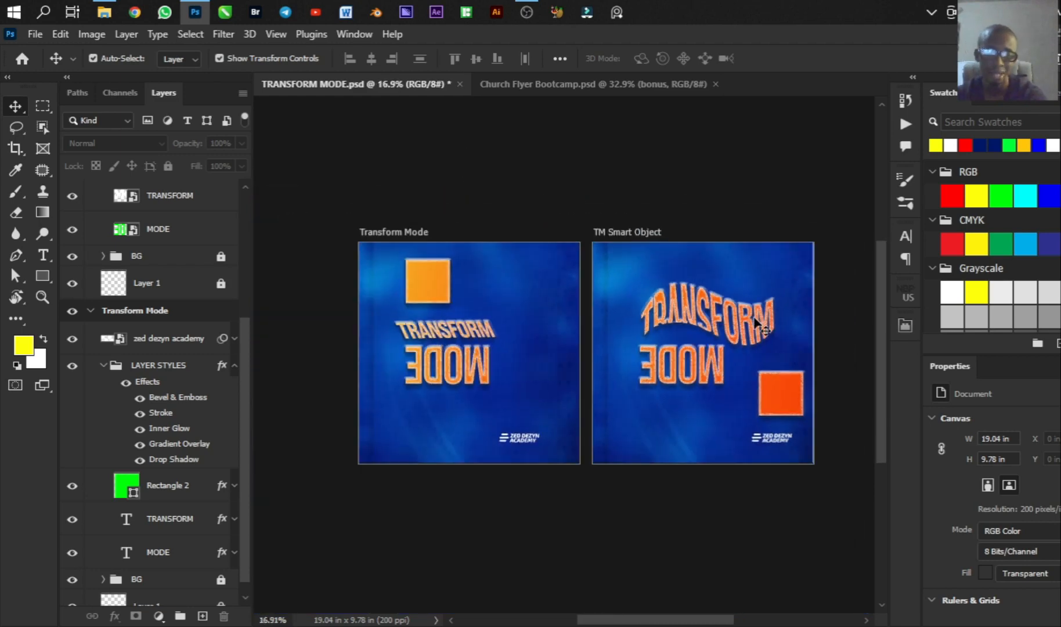
pyautogui.scroll(4, 464, 342)
pyautogui.scroll(-3, 465, 343)
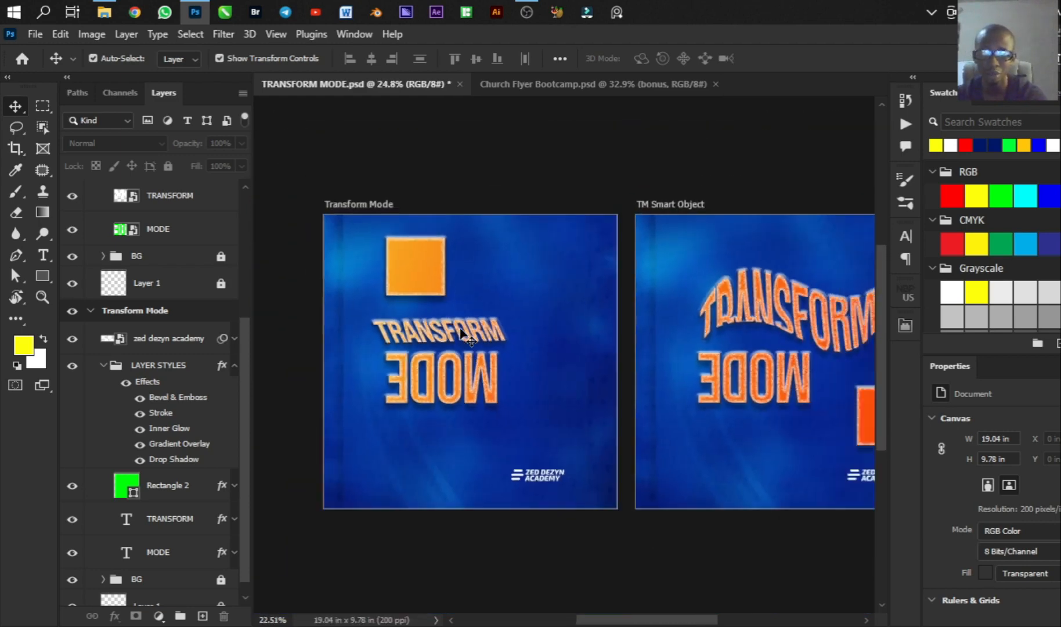
pyautogui.click(729, 308)
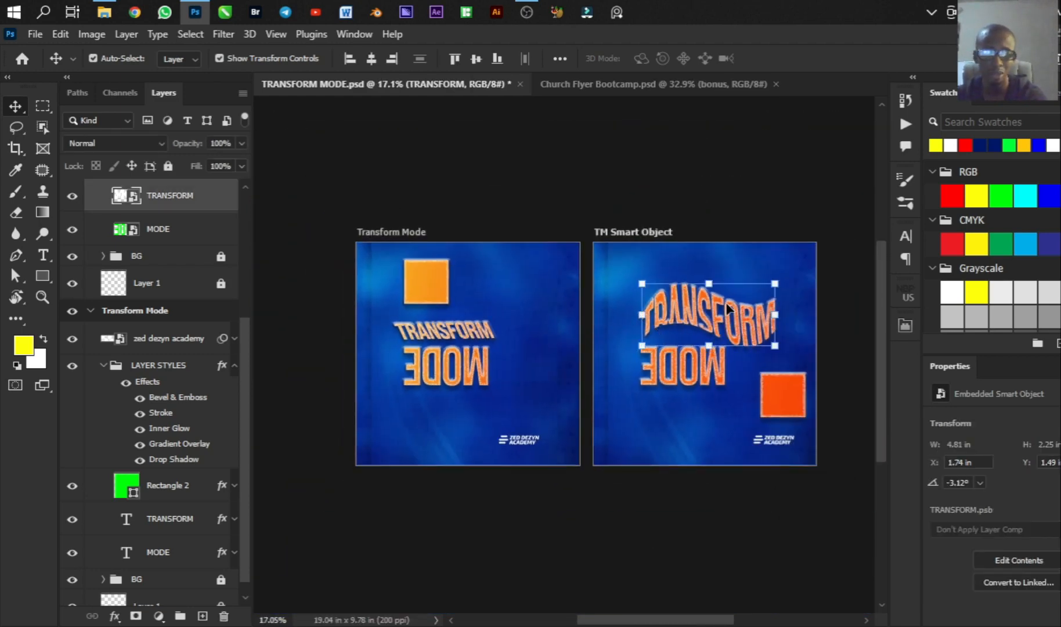
pyautogui.scroll(3, 656, 441)
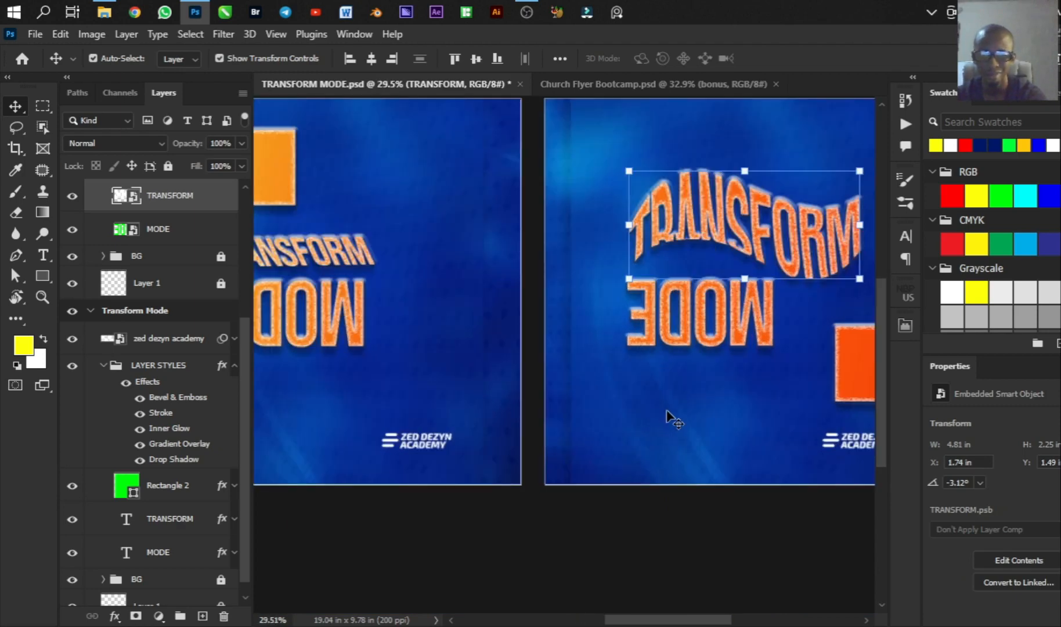
pyautogui.click(711, 336)
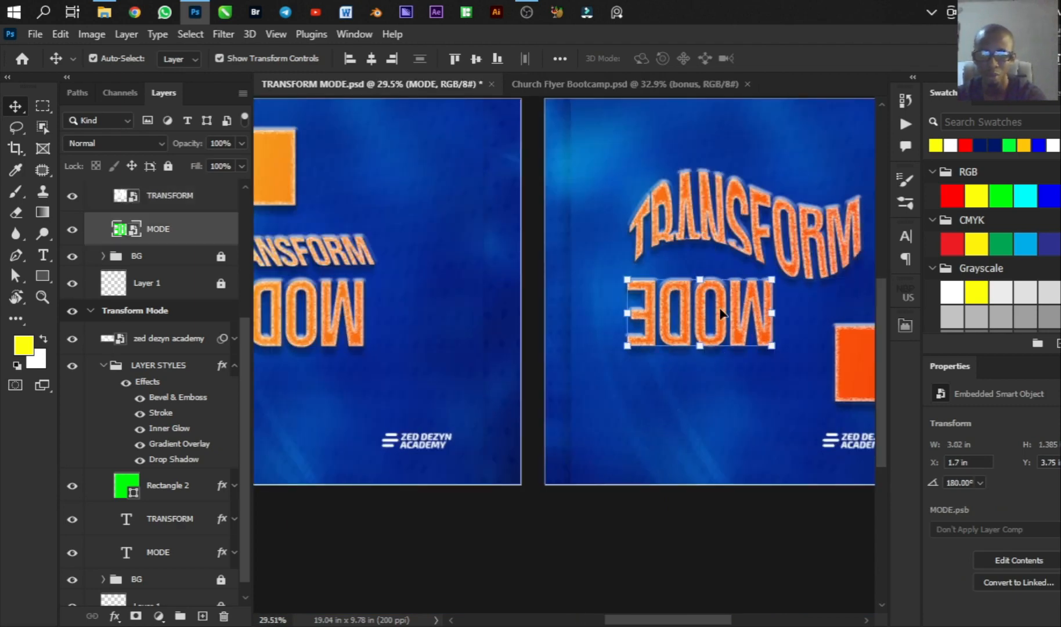
pyautogui.rightClick(722, 314)
pyautogui.press('Escape')
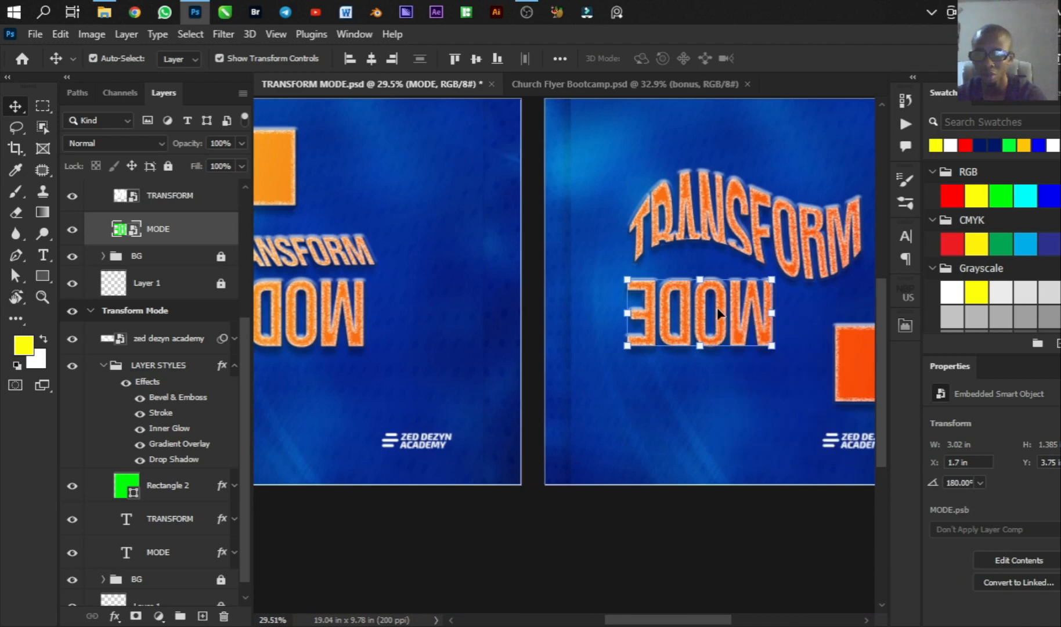
pyautogui.hotkey('ctrl', 't')
pyautogui.rightClick(717, 307)
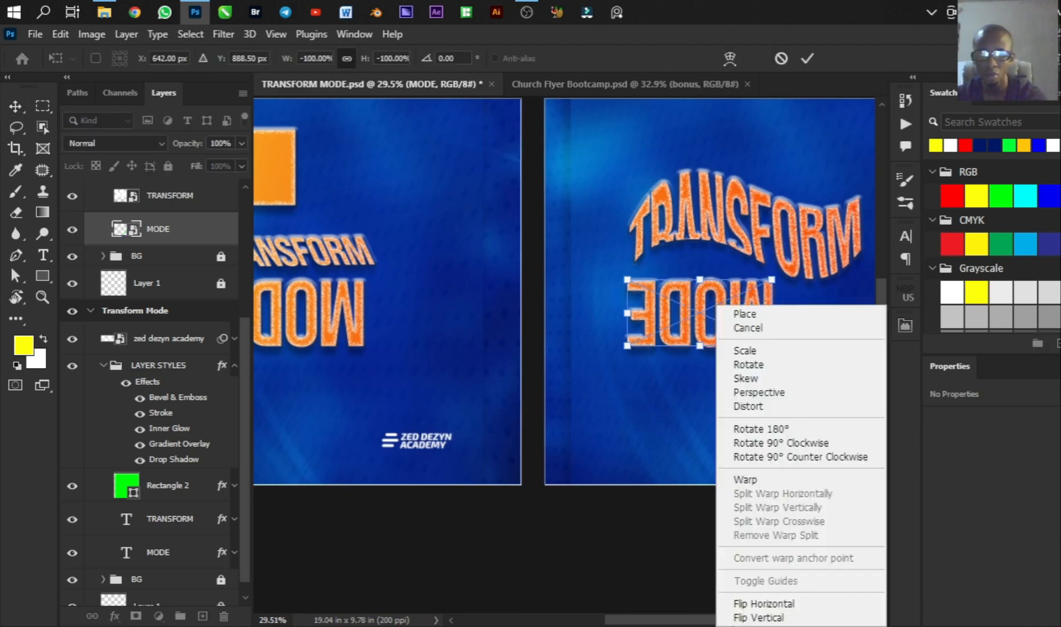
pyautogui.click(755, 603)
pyautogui.rightClick(729, 586)
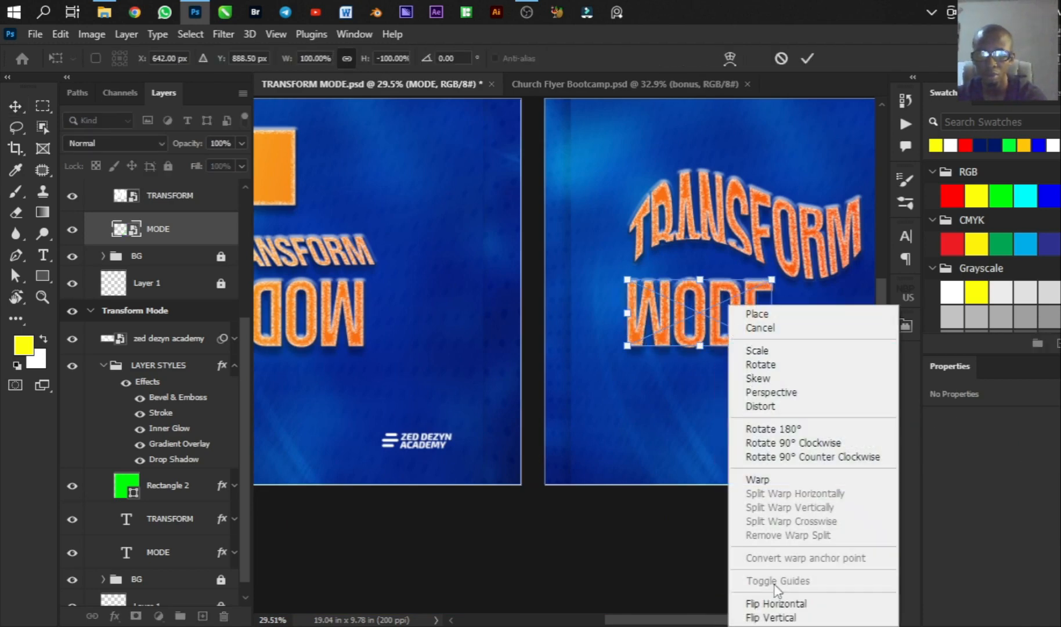
pyautogui.click(770, 617)
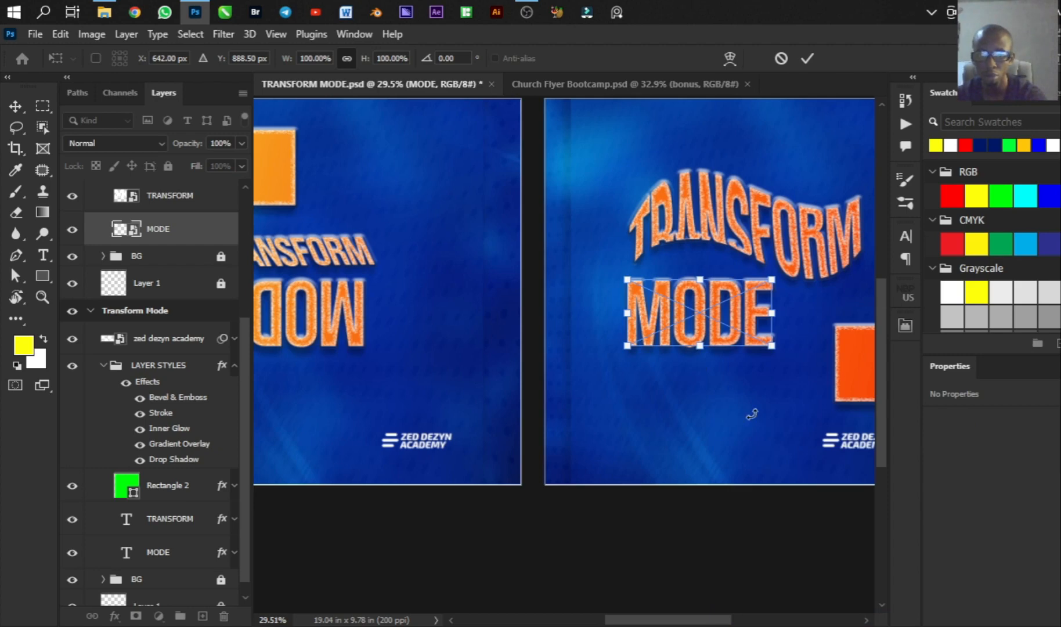
pyautogui.press('Return')
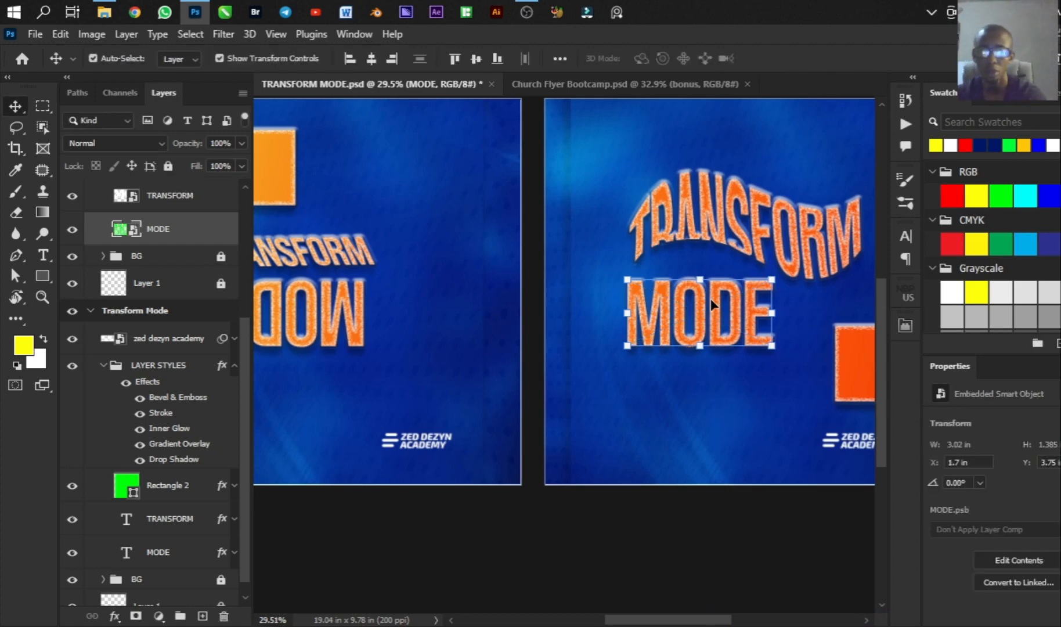
# Step: Duplicate the upright MODE smart object and place the copy below the original on the same artboard
pyautogui.moveTo(714, 312); pyautogui.dragTo(719, 410)
pyautogui.moveTo(719, 331); pyautogui.dragTo(717, 306)
pyautogui.click(725, 407)
# Step: Put the lower MODE copy into Warp transform and bend it with the Arc preset
pyautogui.scroll(2, 718, 418)
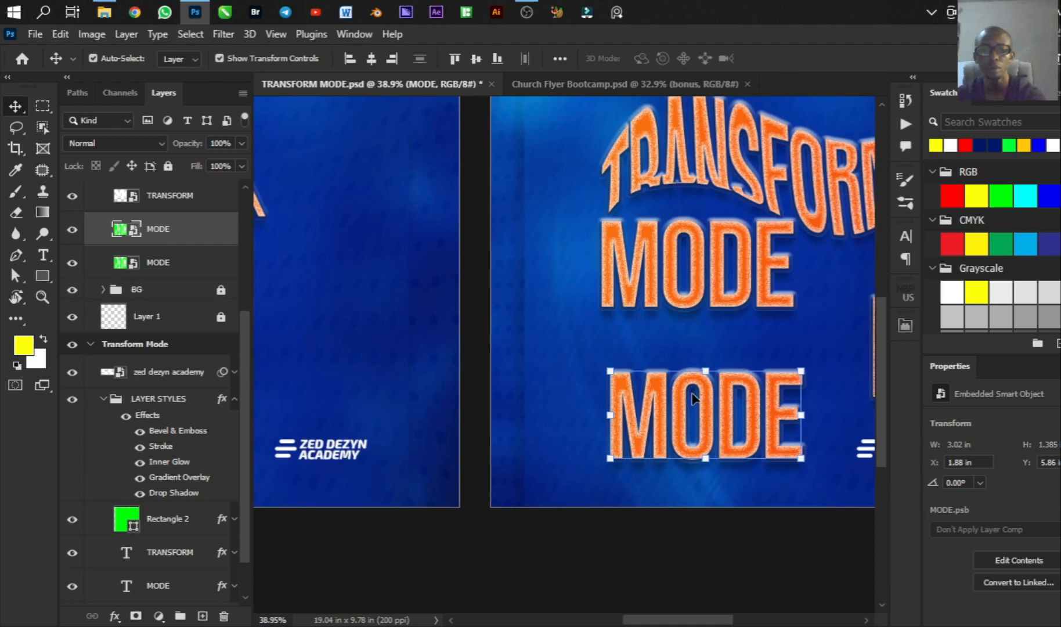
pyautogui.press('ctrl')
pyautogui.hotkey('ctrl', 't')
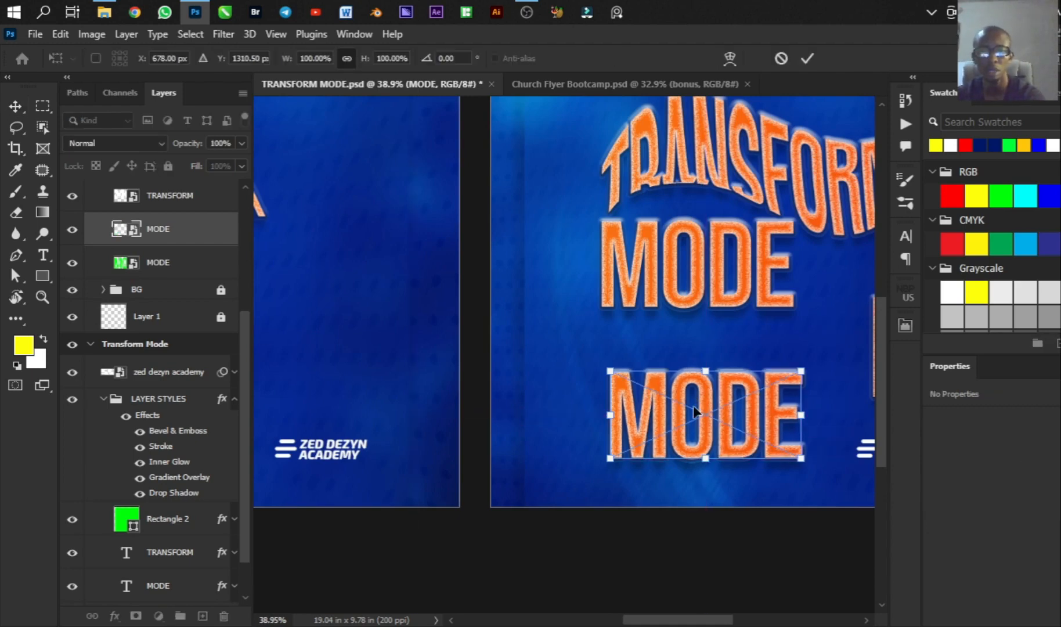
pyautogui.rightClick(696, 409)
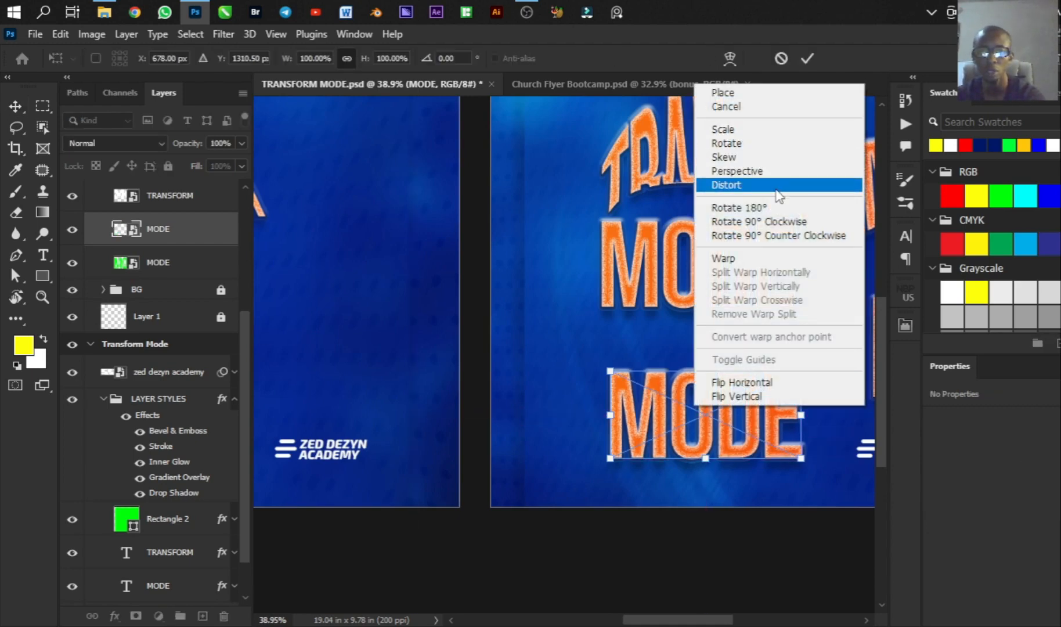
pyautogui.click(763, 260)
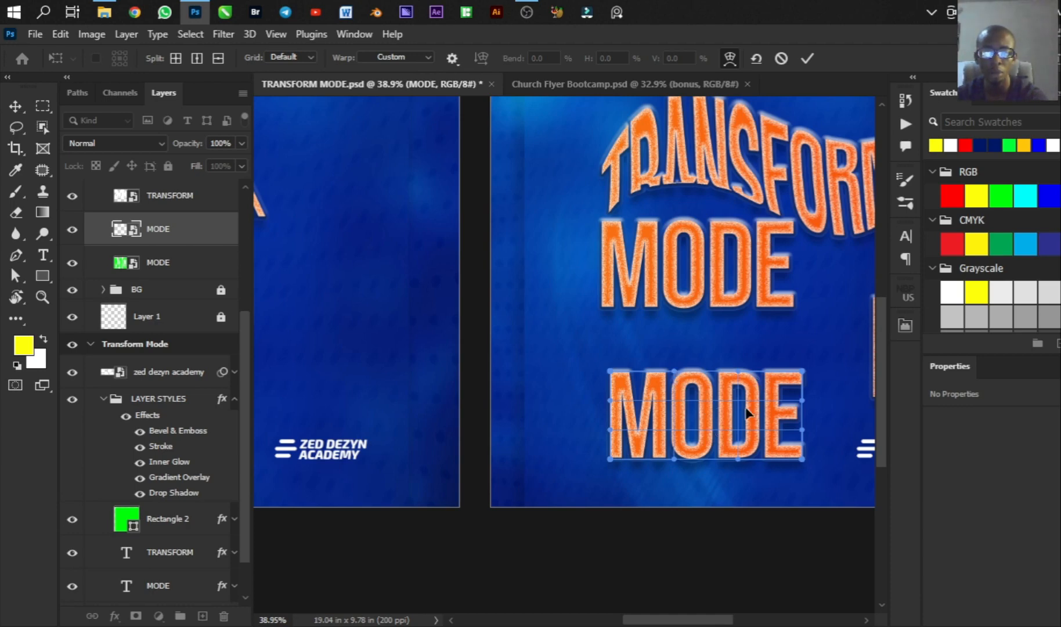
pyautogui.click(421, 58)
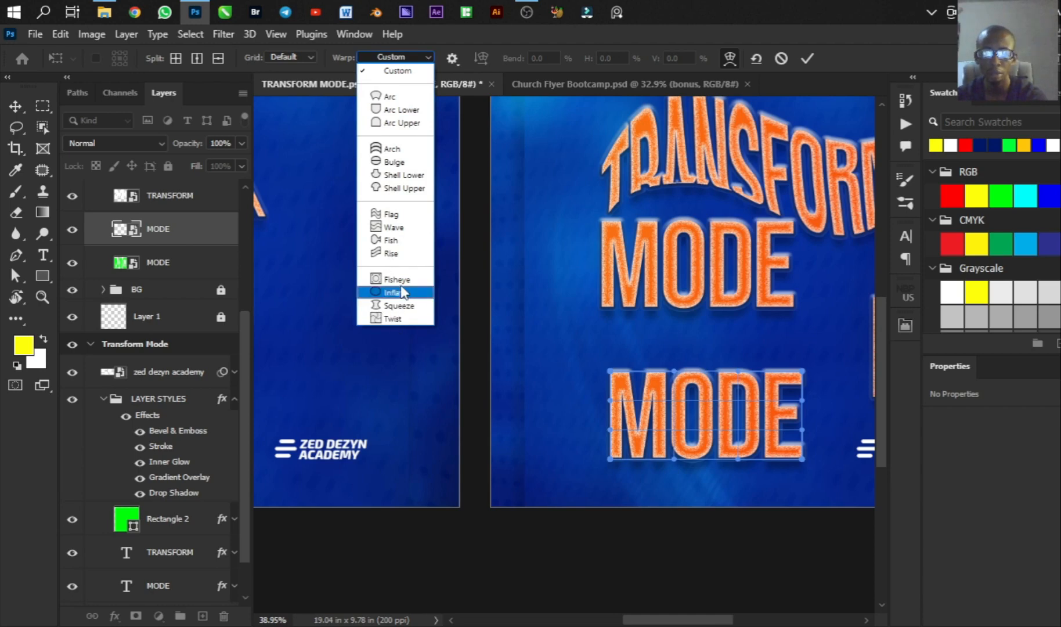
pyautogui.click(382, 97)
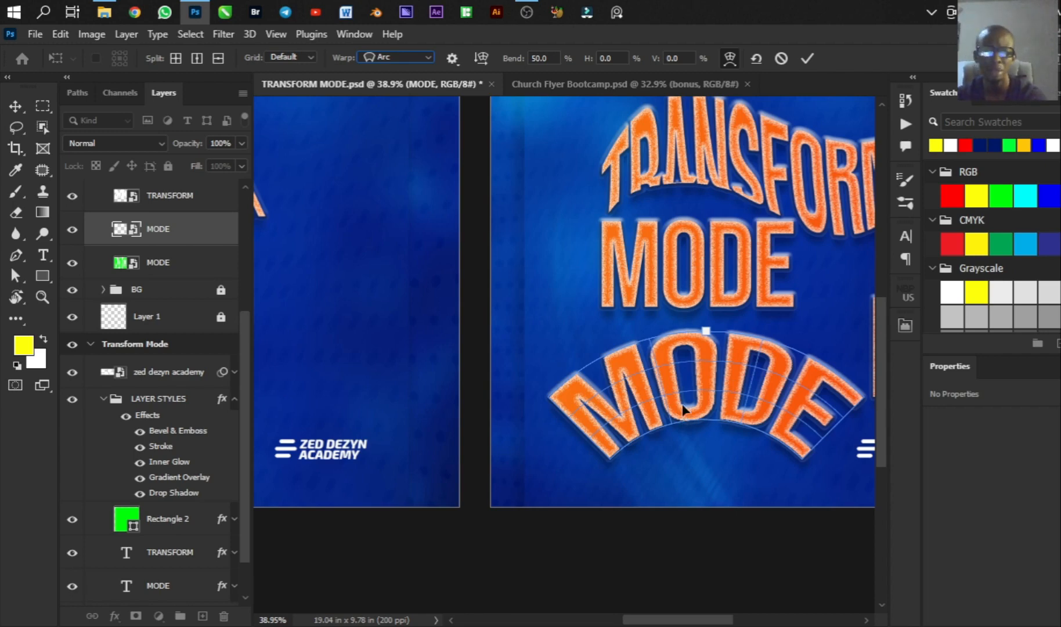
# Step: Try the Arc Lower and Arc Upper warp presets on the lower MODE copy
pyautogui.click(399, 58)
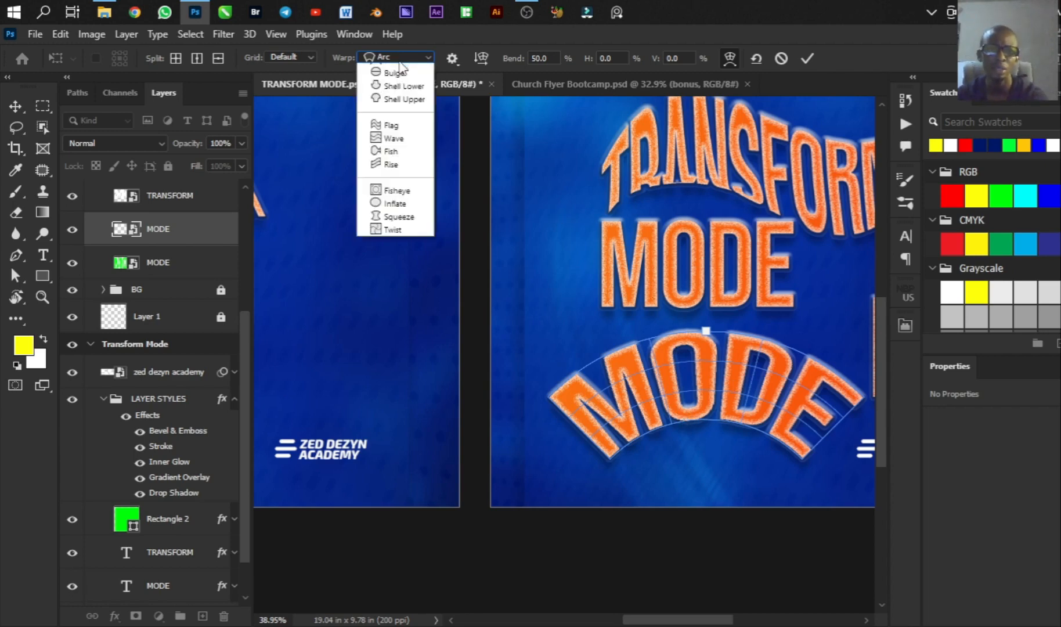
pyautogui.click(406, 109)
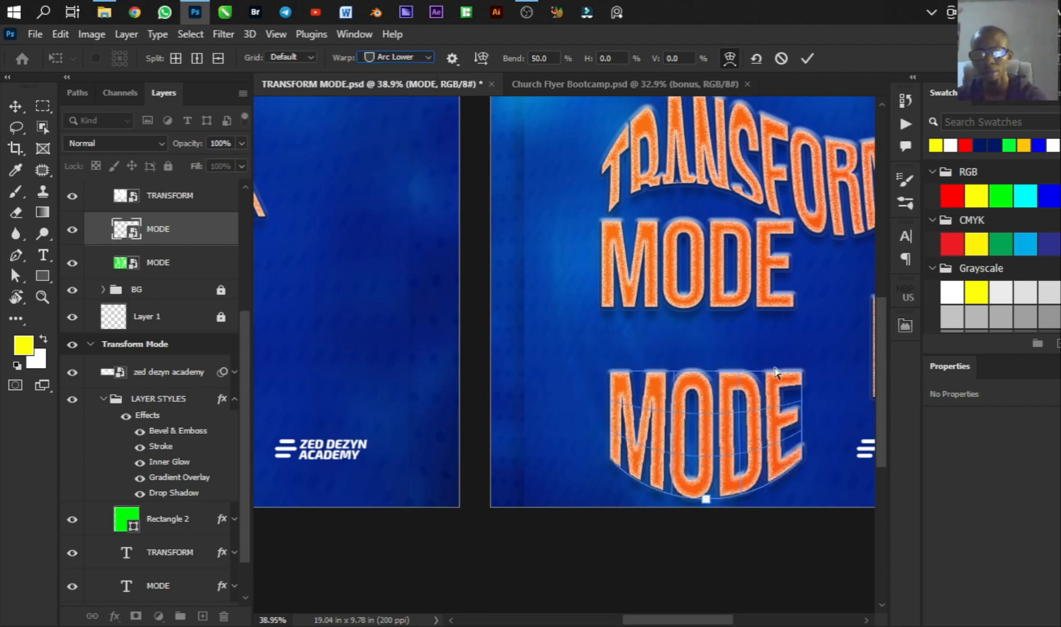
pyautogui.click(388, 58)
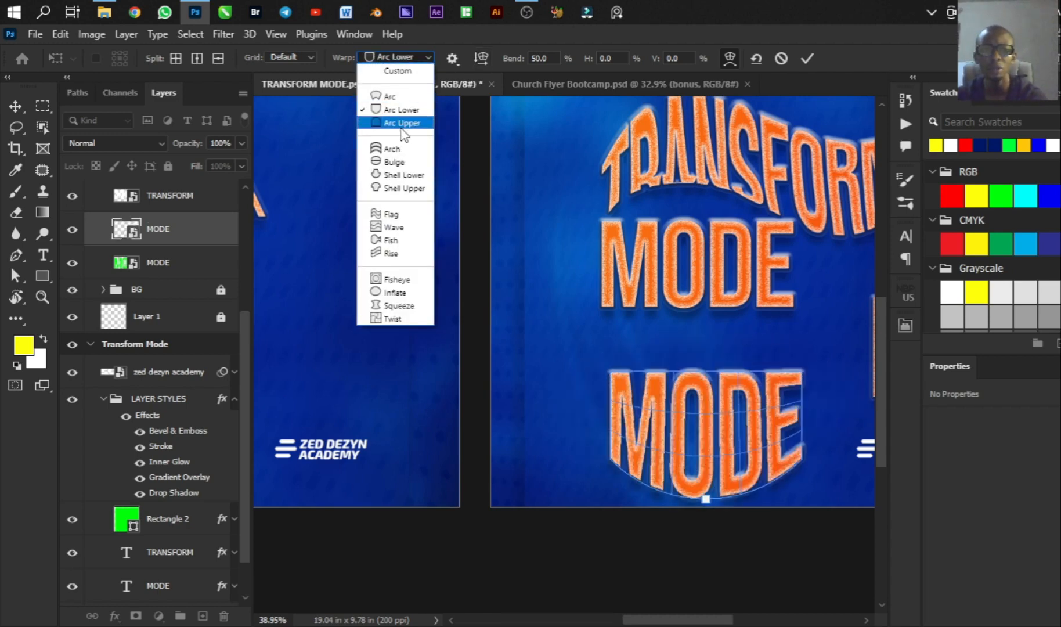
pyautogui.click(405, 118)
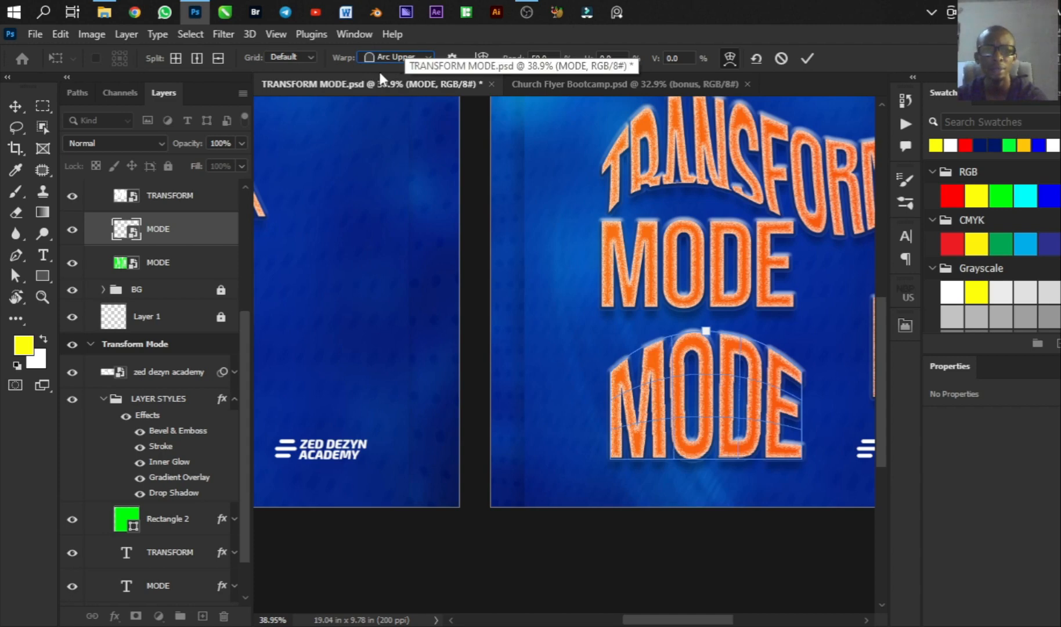
# Step: Try the Arch and Bulge warp presets on the lower MODE copy
pyautogui.click(395, 62)
pyautogui.click(390, 140)
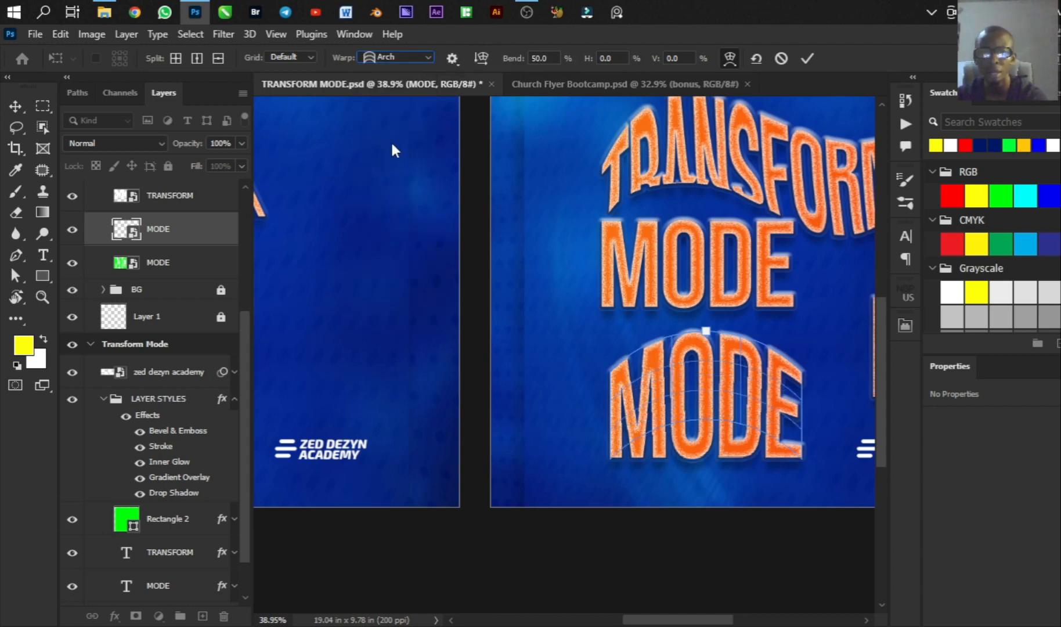
pyautogui.click(378, 55)
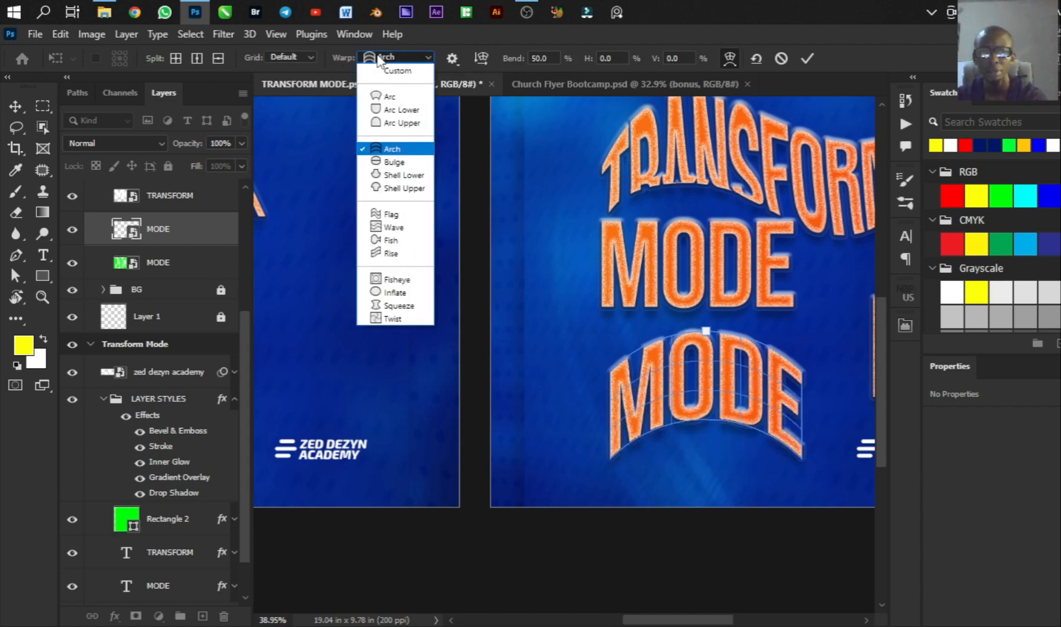
pyautogui.click(389, 162)
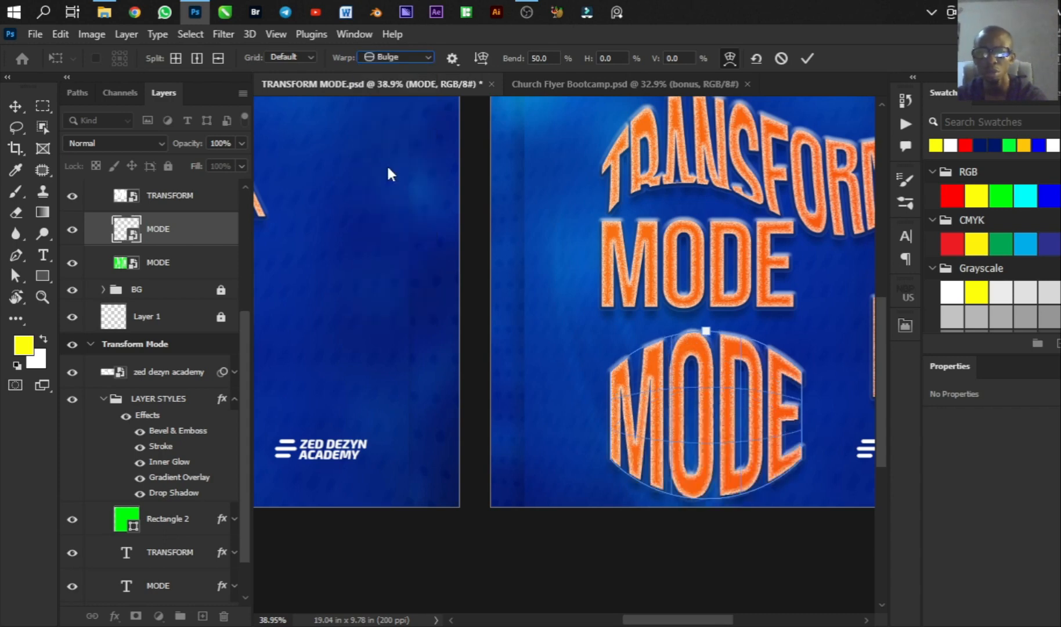
# Step: Try the Shell Lower and Shell Upper warp presets on the lower MODE copy
pyautogui.click(389, 59)
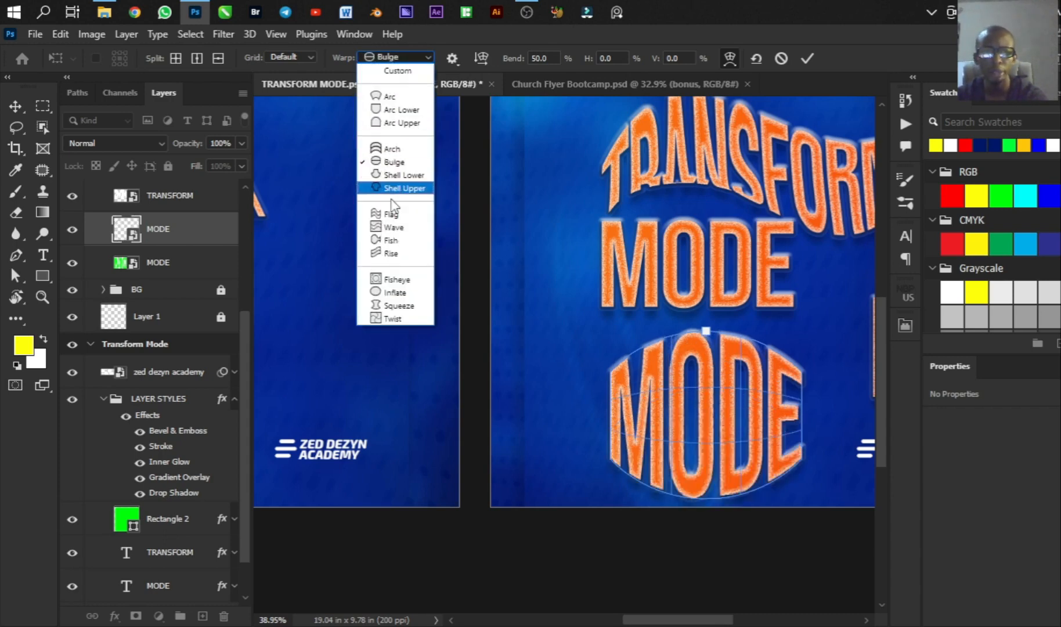
pyautogui.click(397, 174)
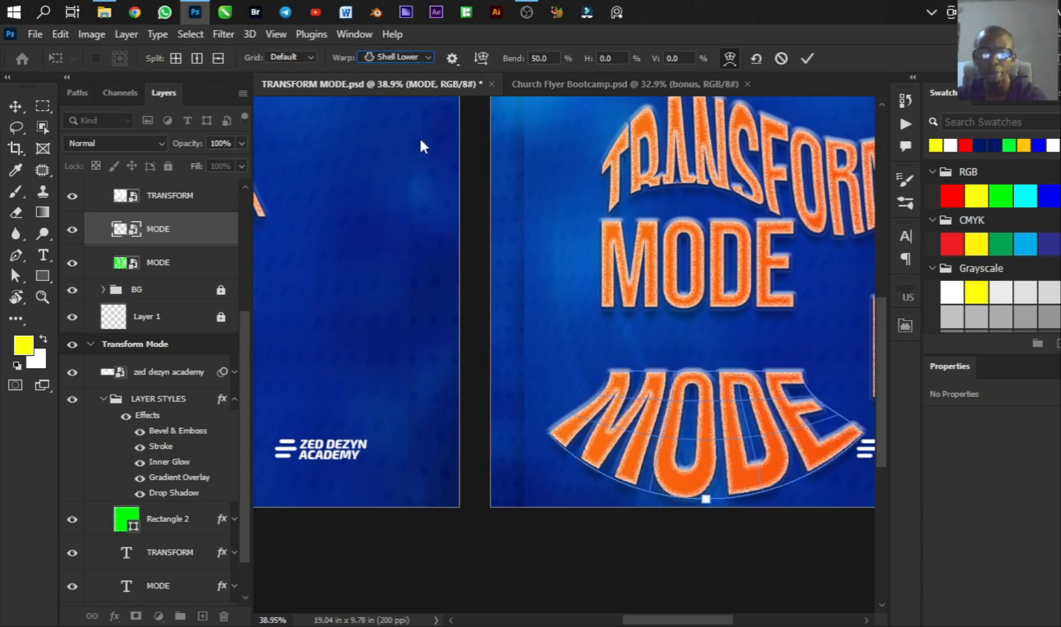
pyautogui.click(390, 58)
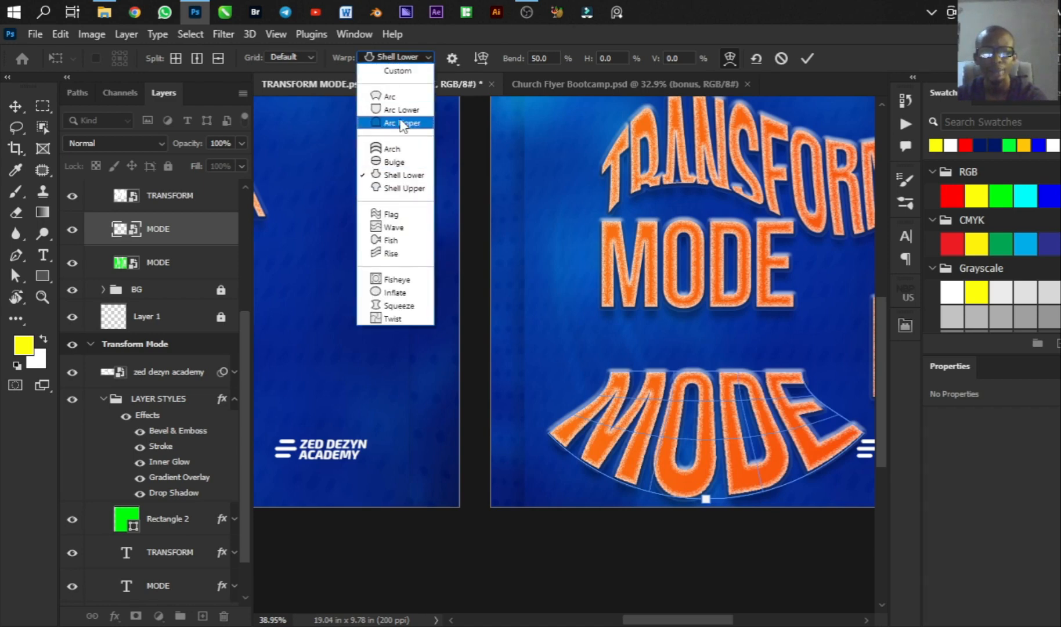
pyautogui.click(401, 189)
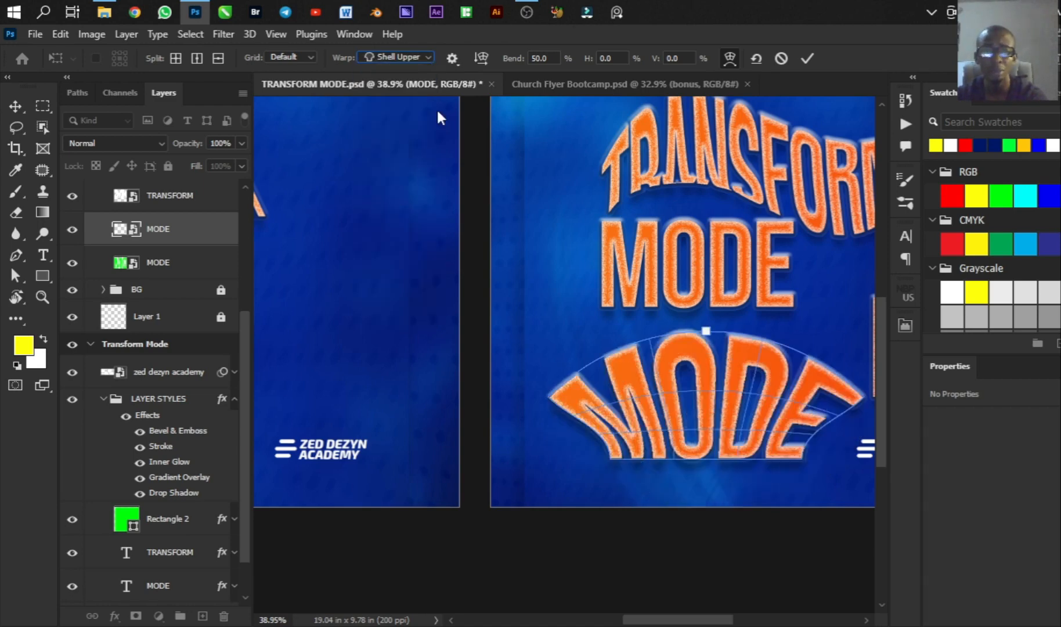
# Step: Try the Flag and Wave warp presets on the lower MODE copy
pyautogui.click(409, 56)
pyautogui.click(387, 214)
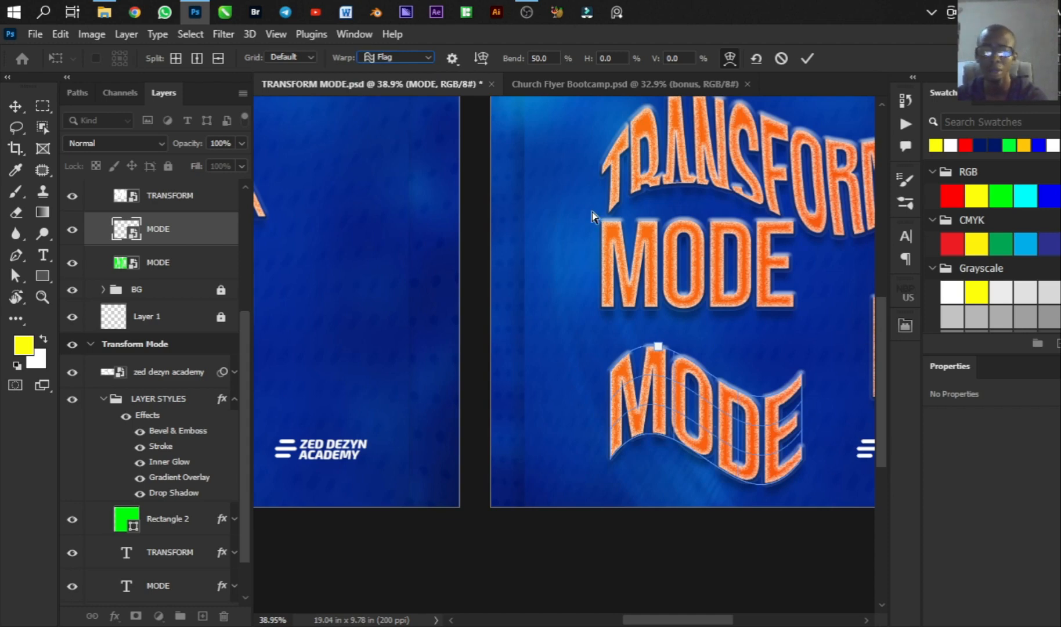
pyautogui.click(383, 58)
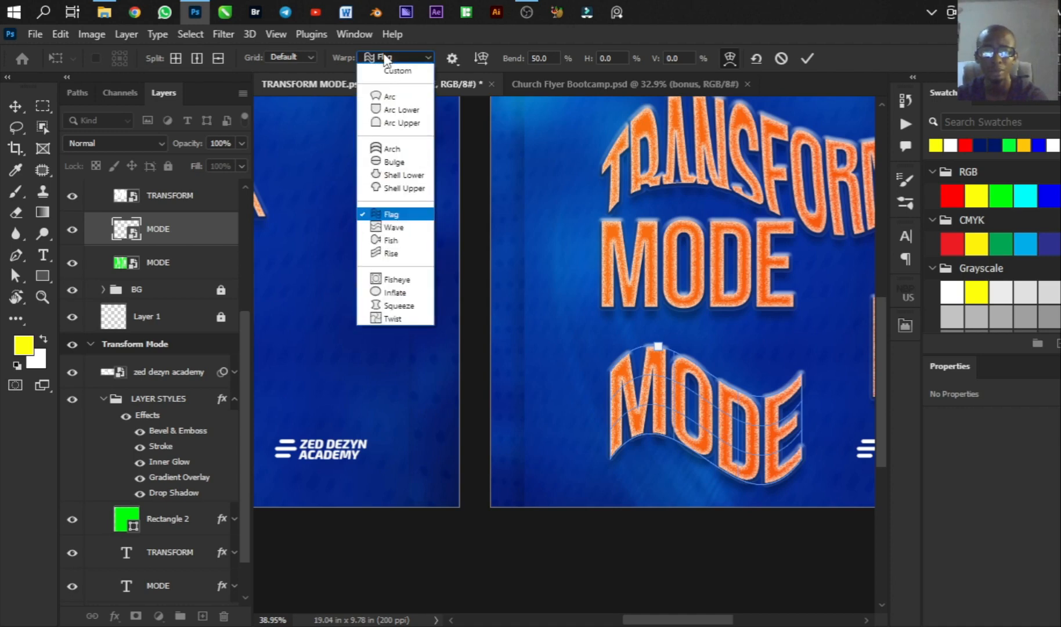
pyautogui.click(382, 225)
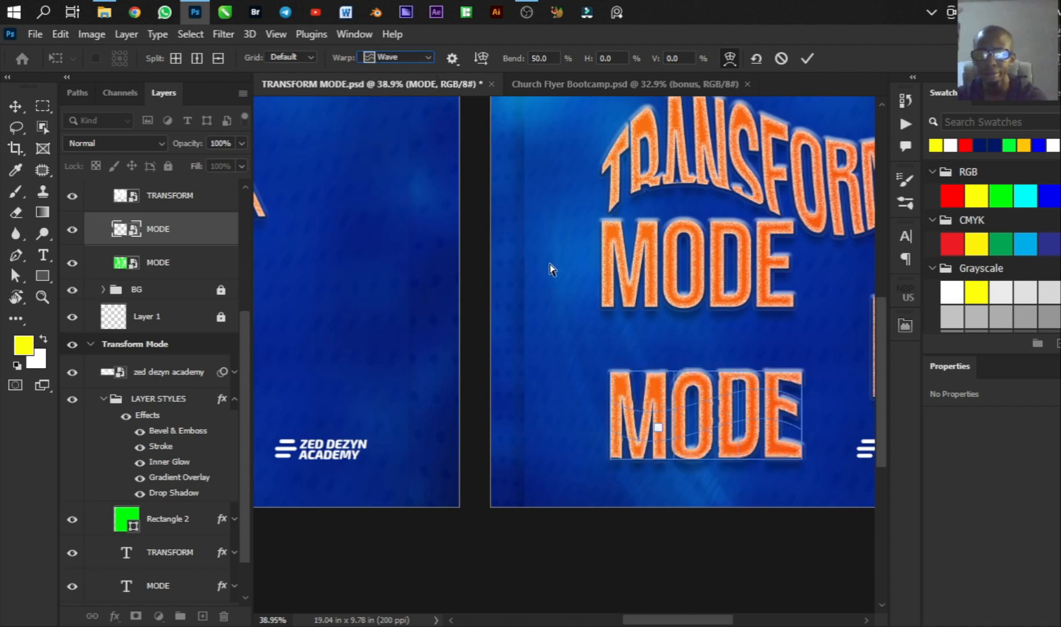
# Step: Try the Fish and Rise warp presets on the lower MODE copy
pyautogui.click(402, 52)
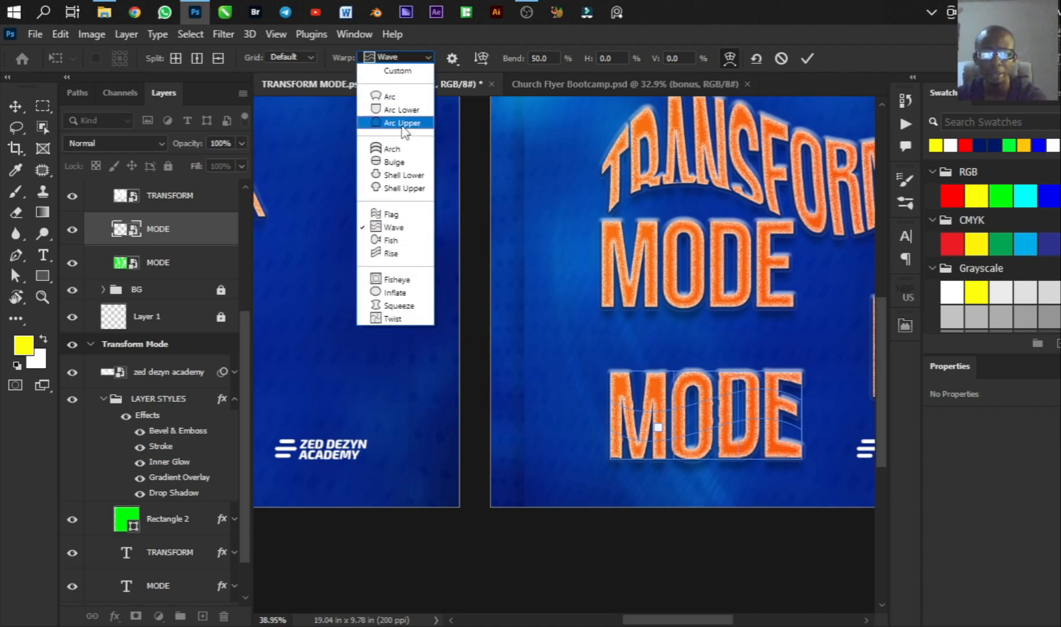
pyautogui.click(392, 243)
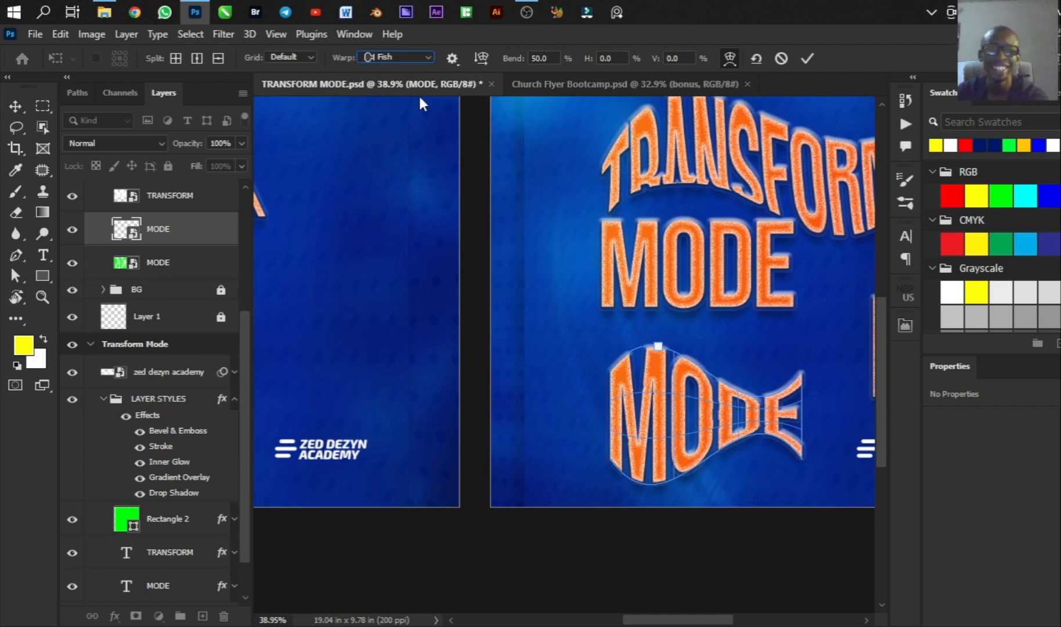
pyautogui.click(382, 60)
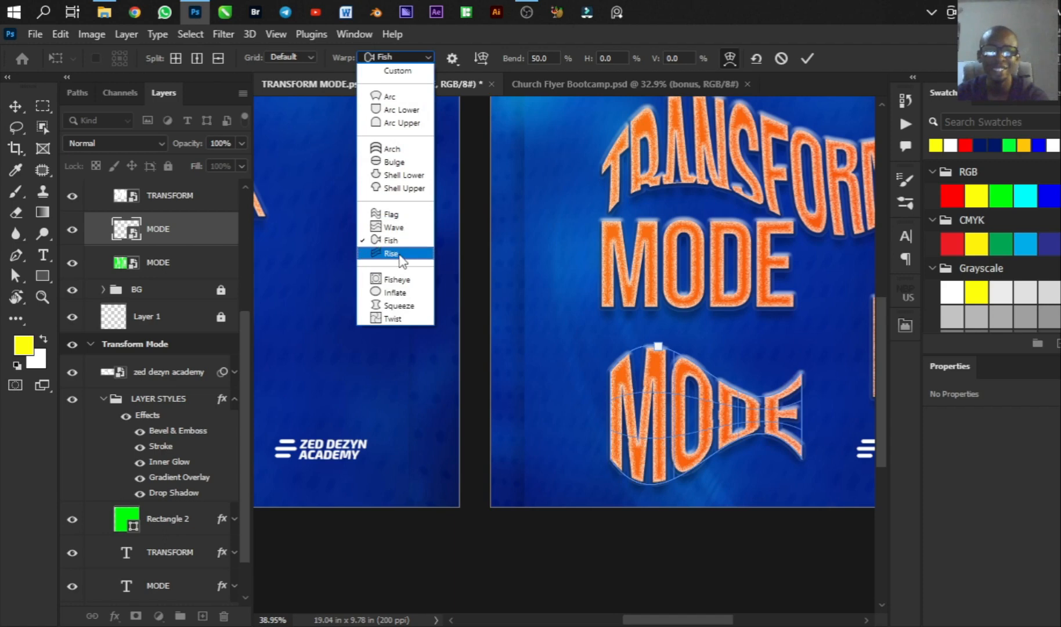
pyautogui.click(399, 252)
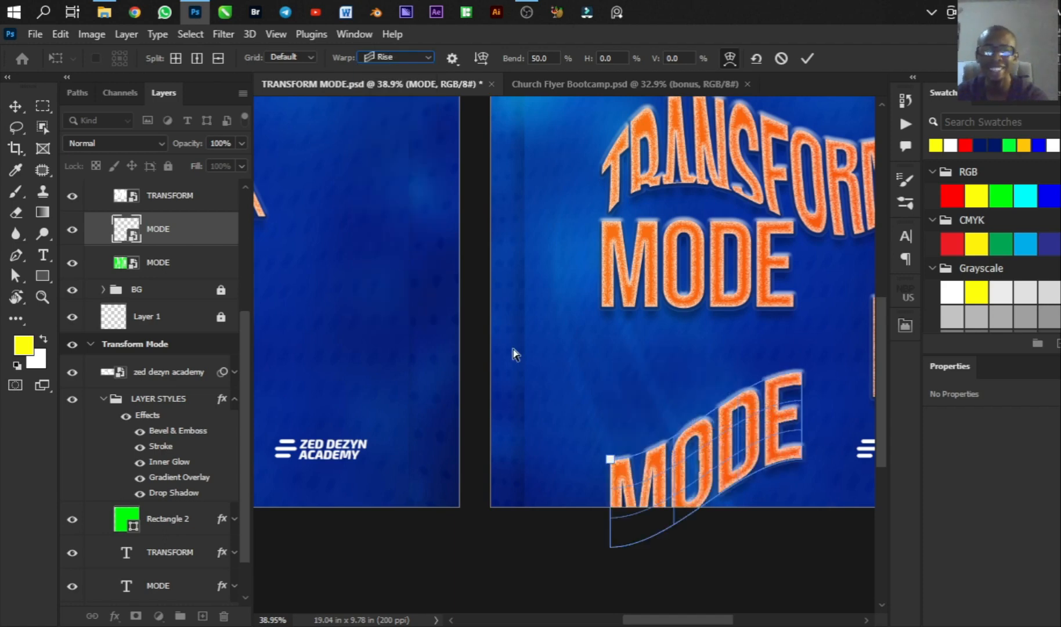
# Step: Try the Fisheye and Inflate warp presets on the lower MODE copy
pyautogui.click(402, 58)
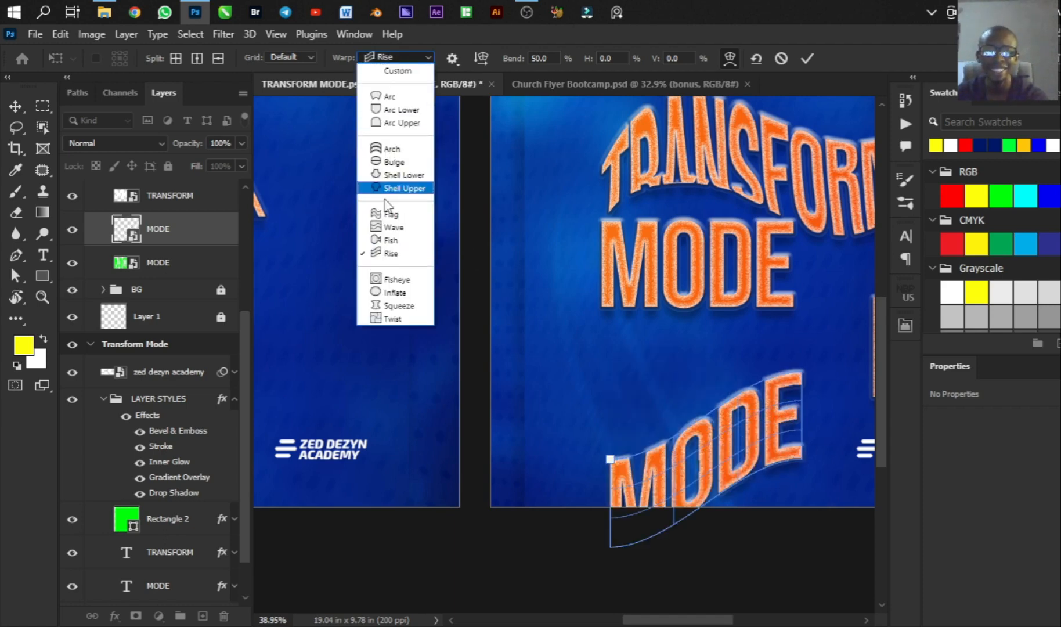
pyautogui.click(391, 279)
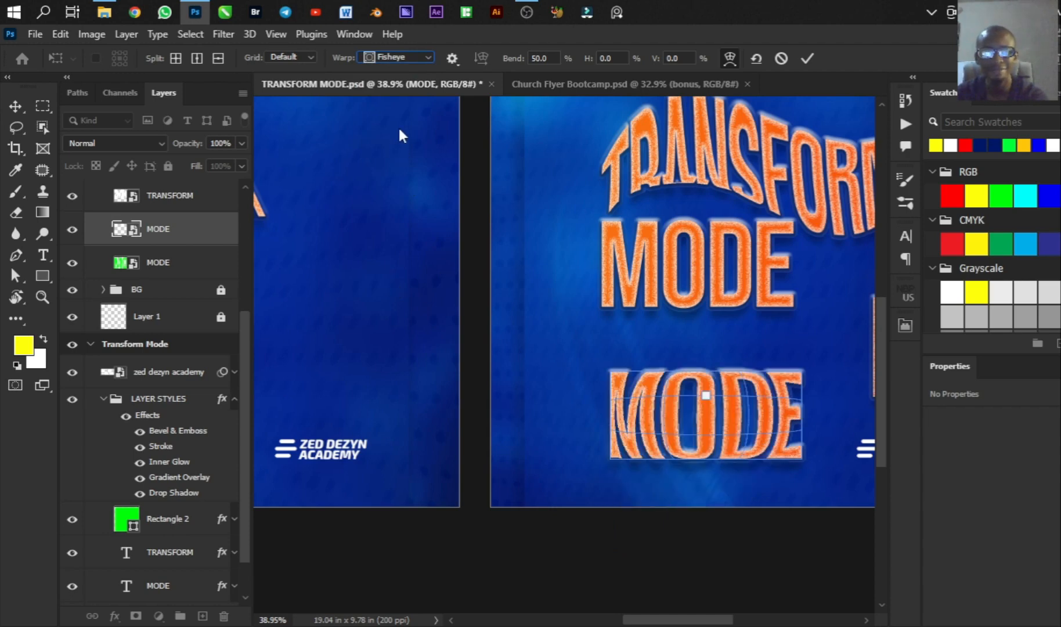
pyautogui.click(397, 60)
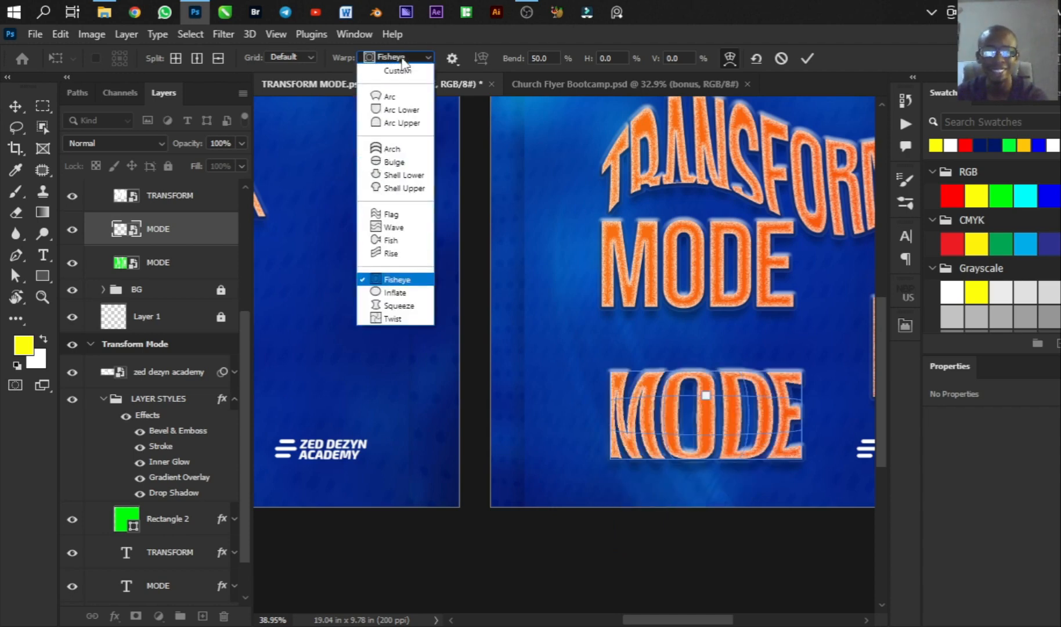
pyautogui.click(401, 294)
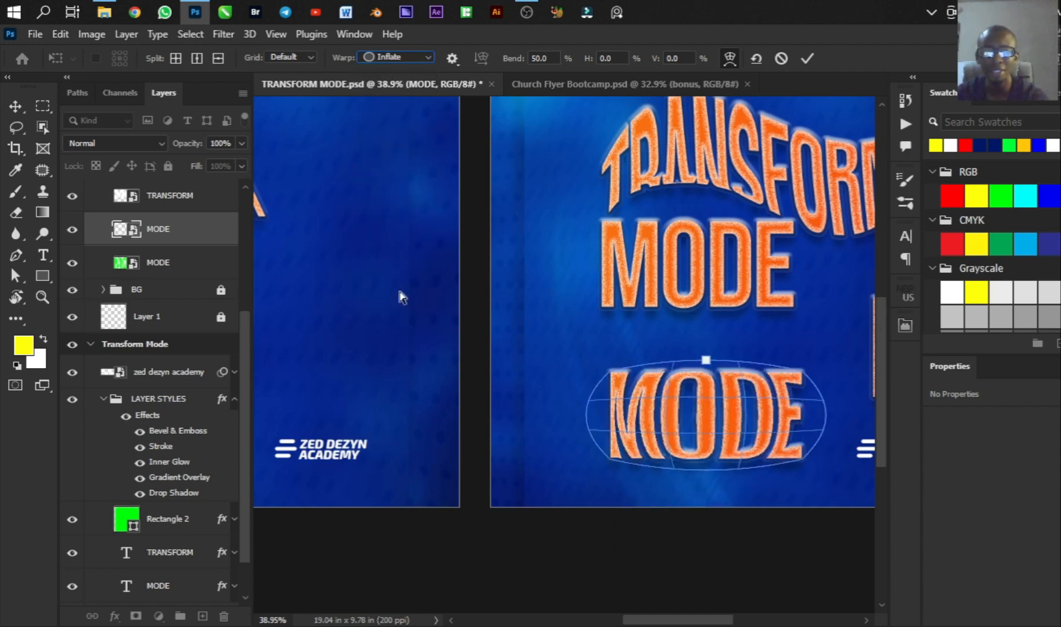
# Step: Try the Squeeze and Twist warp presets on the lower MODE copy
pyautogui.click(374, 58)
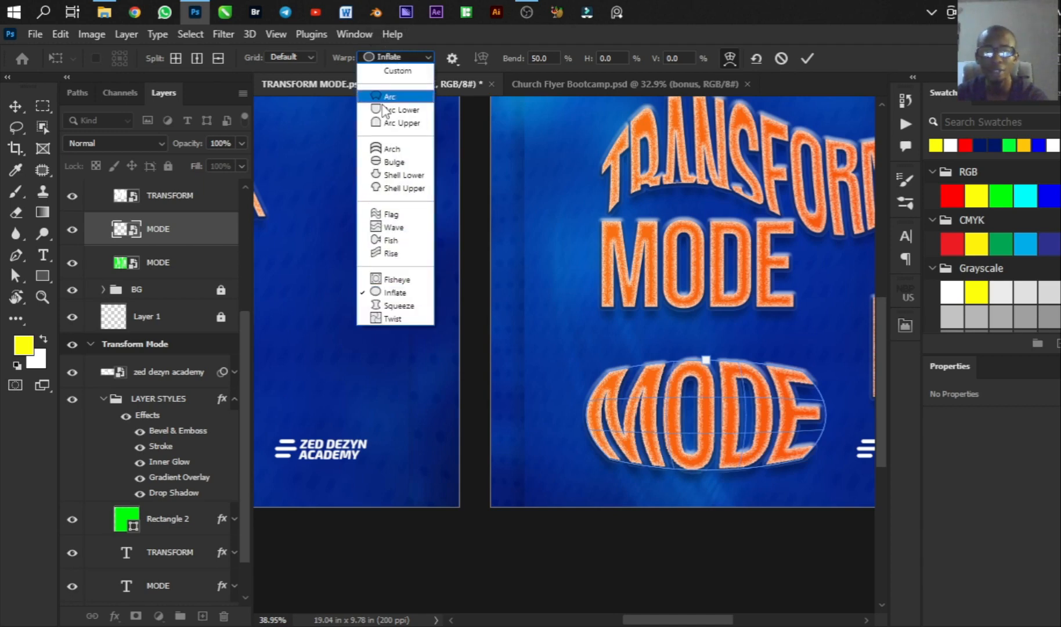
pyautogui.click(401, 309)
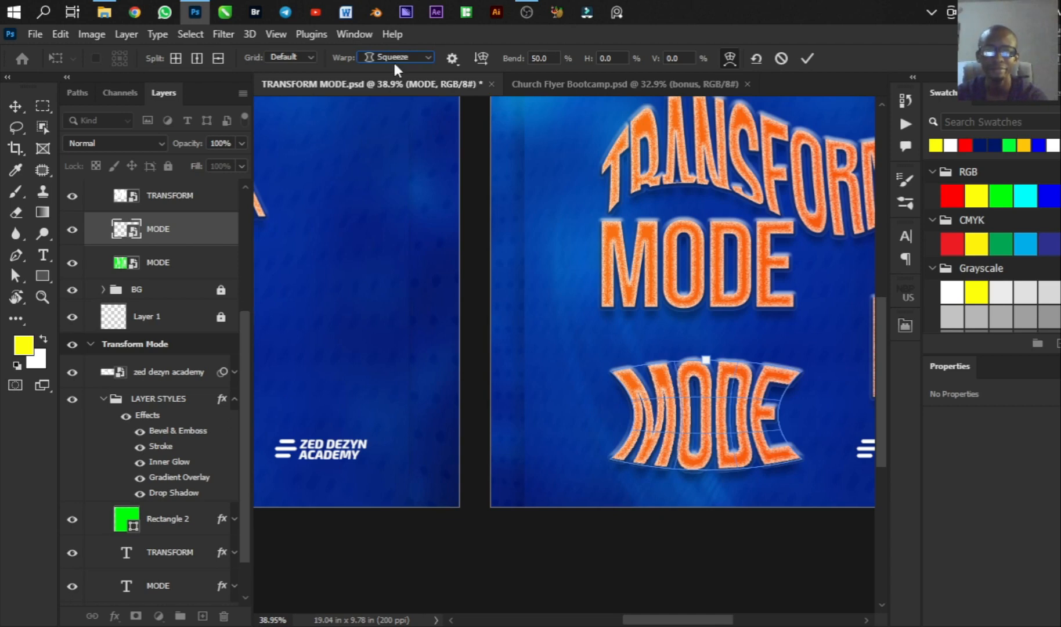
pyautogui.click(393, 59)
pyautogui.click(392, 314)
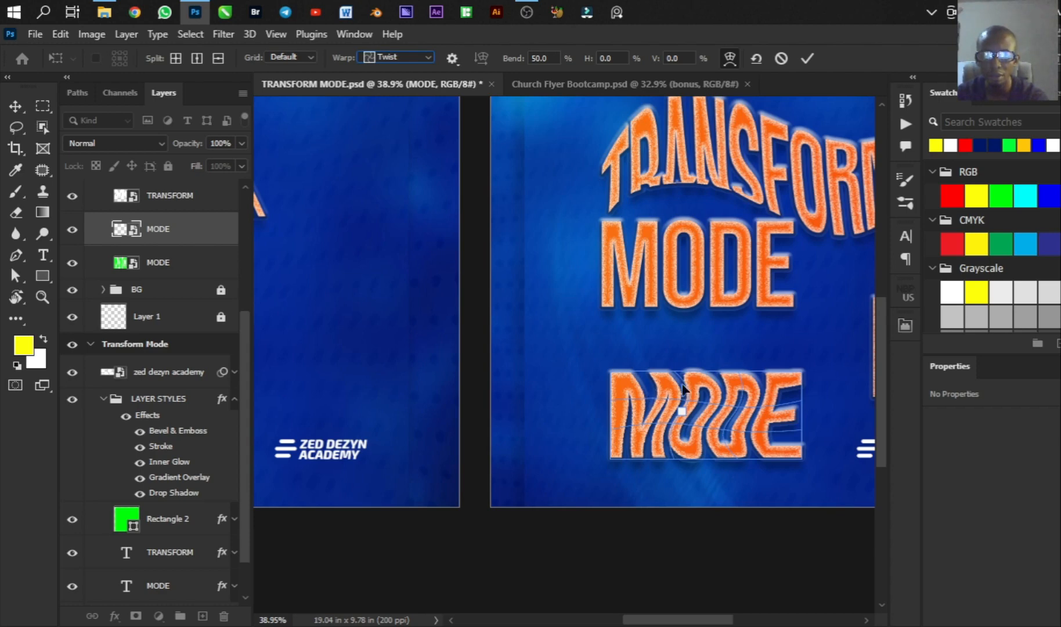
# Step: Warp the lower MODE copy with the Rise preset at a 20% bend and commit the transform
pyautogui.click(430, 58)
pyautogui.click(400, 257)
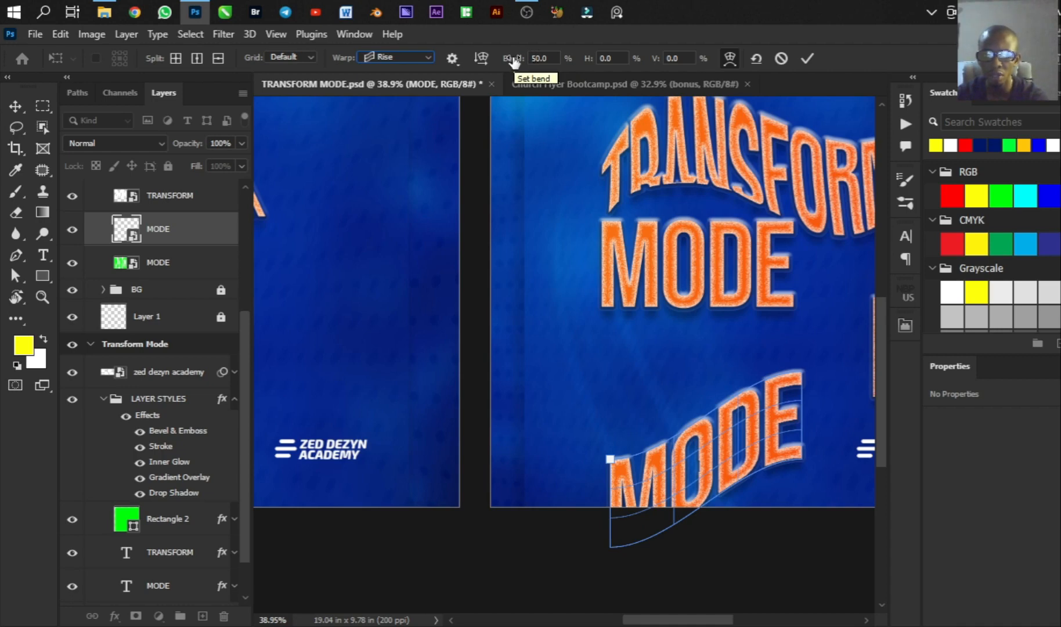
pyautogui.moveTo(514, 61); pyautogui.dragTo(599, 66)
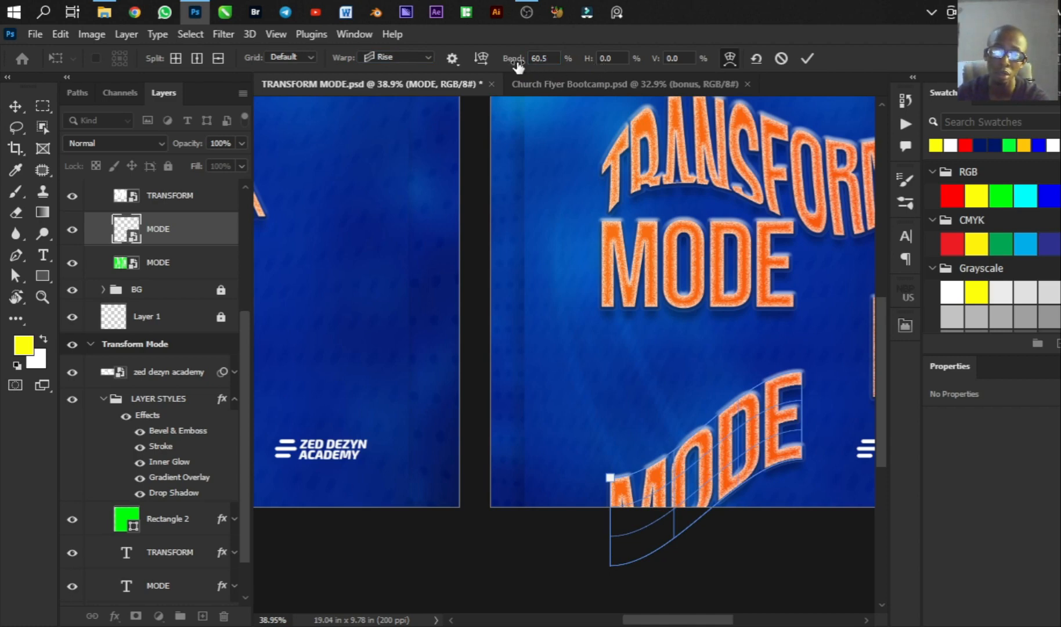
pyautogui.moveTo(507, 61); pyautogui.dragTo(364, 66)
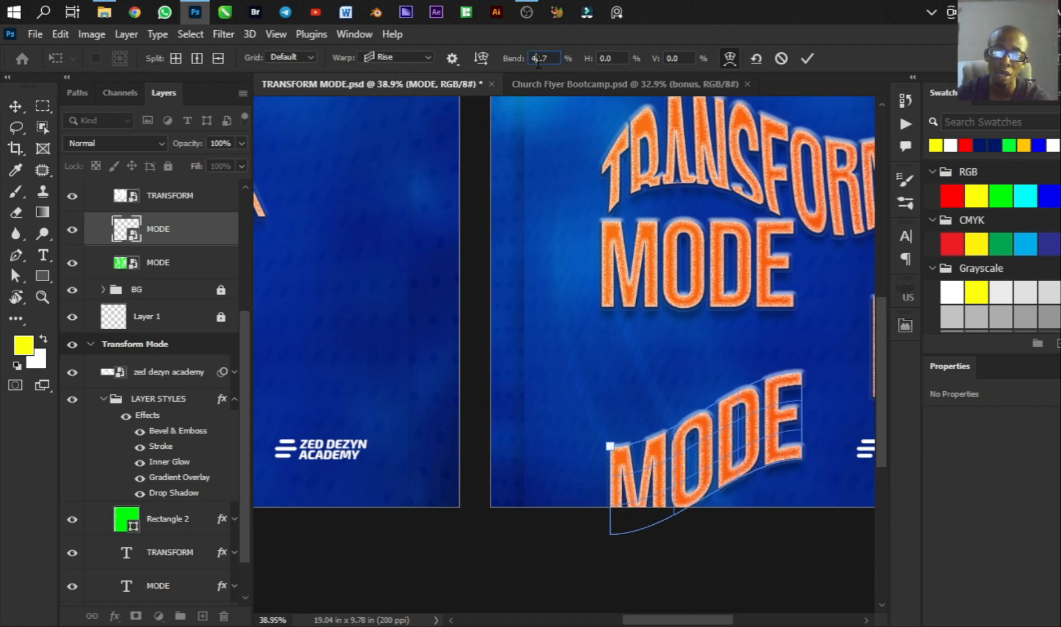
pyautogui.click(538, 59)
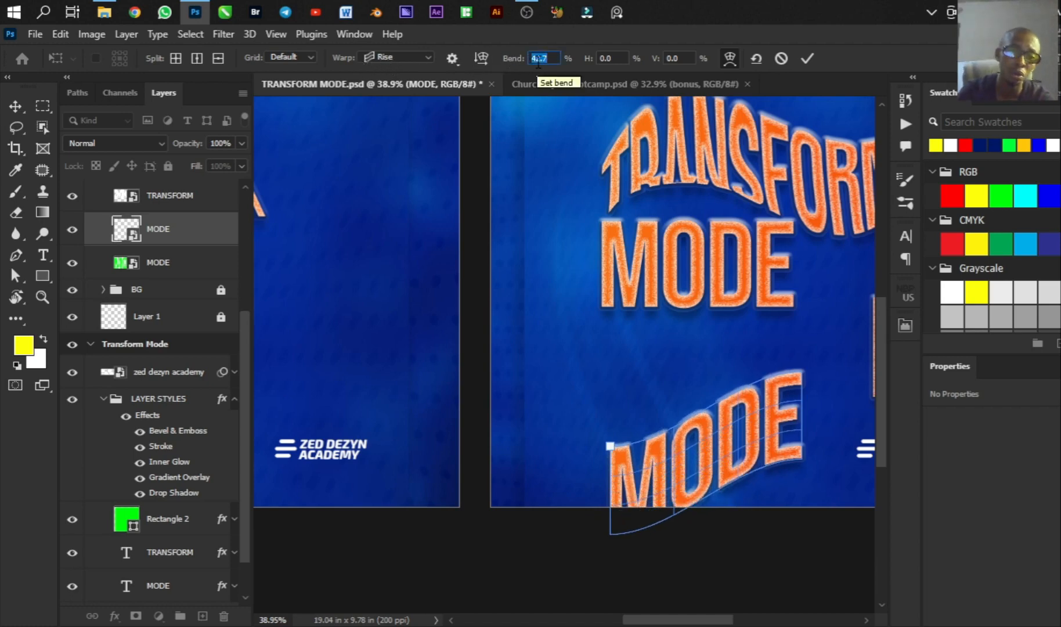
pyautogui.write('20')
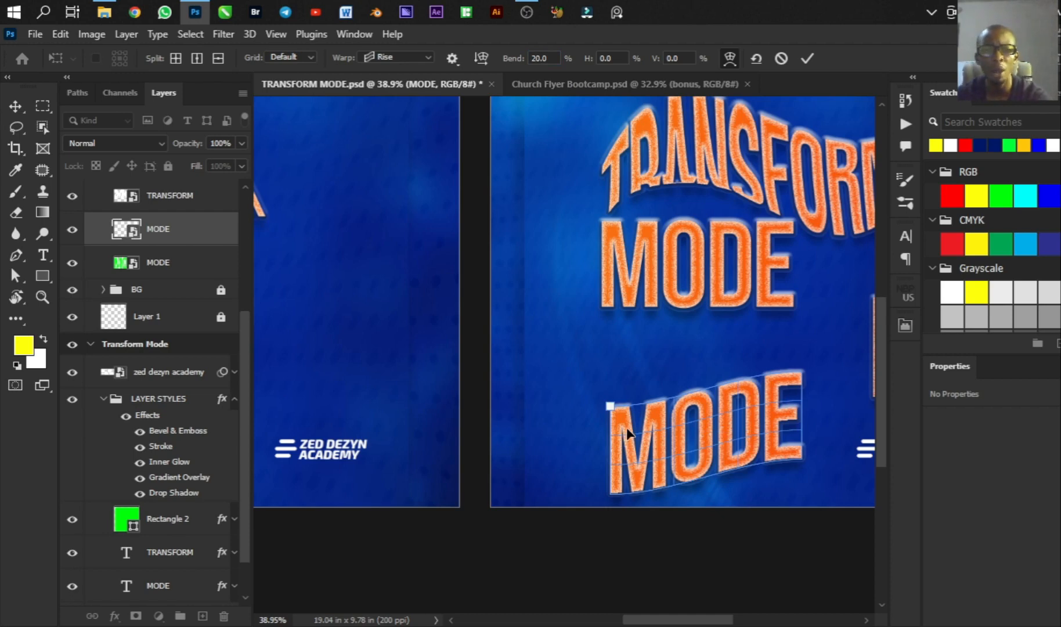
pyautogui.click(806, 58)
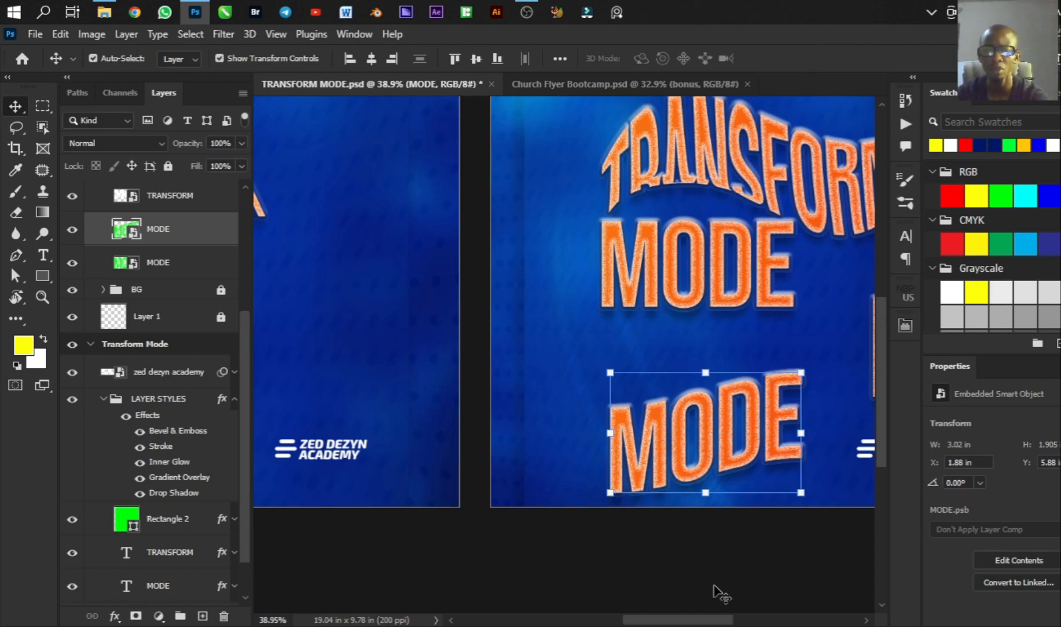
# Step: Reopen the warp on the lower MODE smart object, reduce its Rise bend to 15%, and commit it
pyautogui.press('ctrl')
pyautogui.hotkey('ctrl', 't')
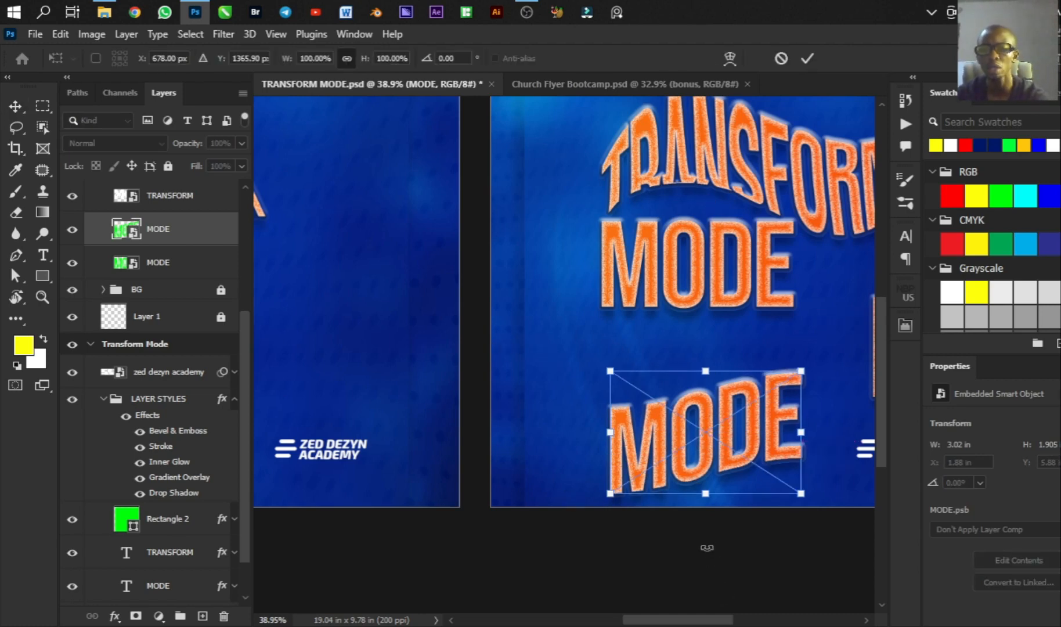
pyautogui.click(732, 57)
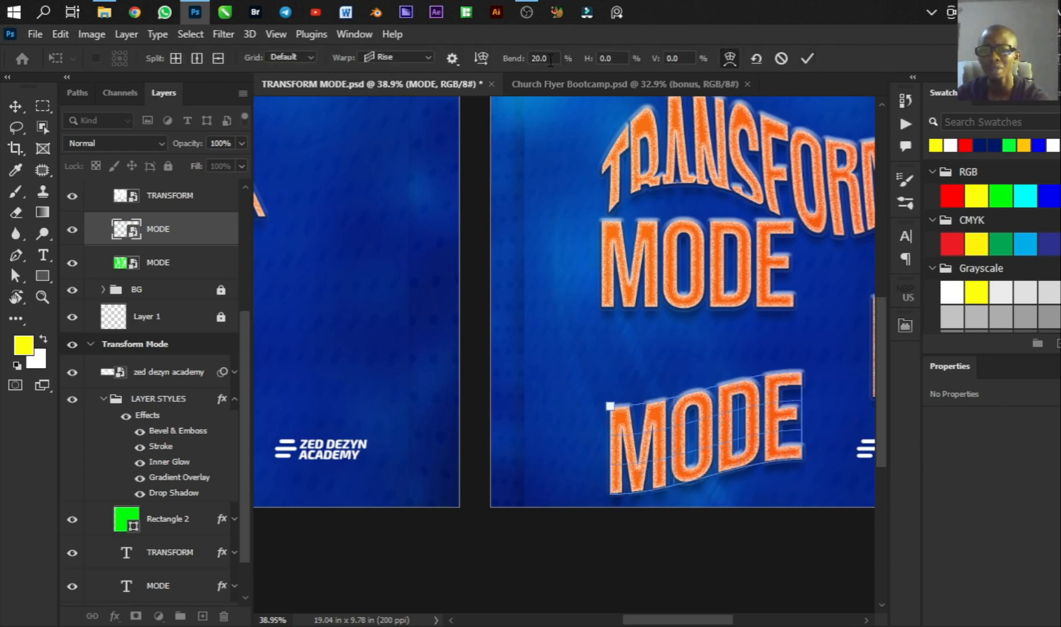
pyautogui.moveTo(548, 61); pyautogui.dragTo(495, 62)
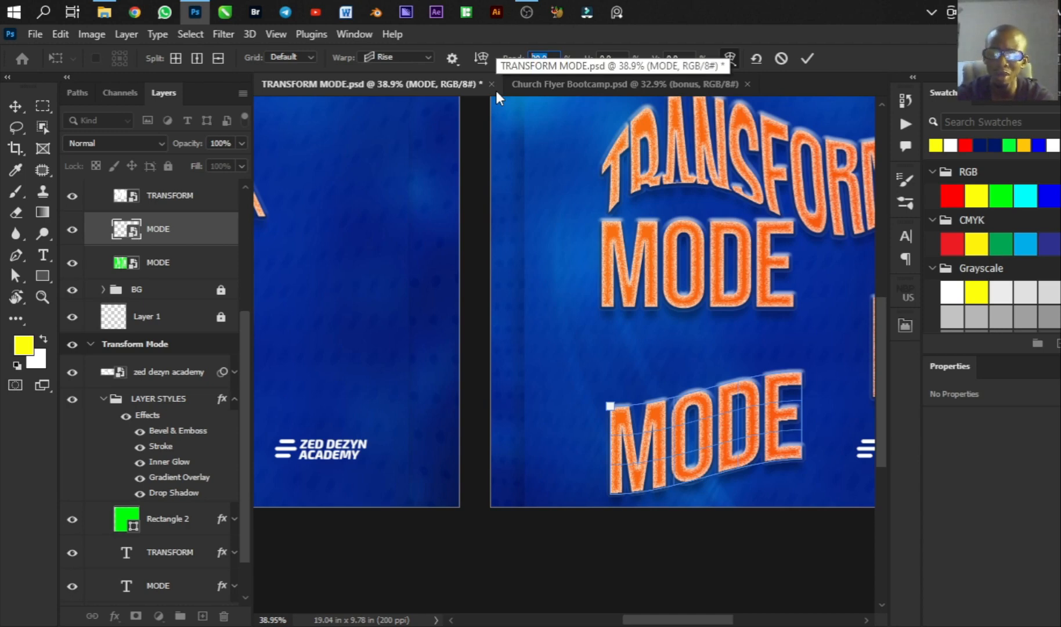
pyautogui.write('15')
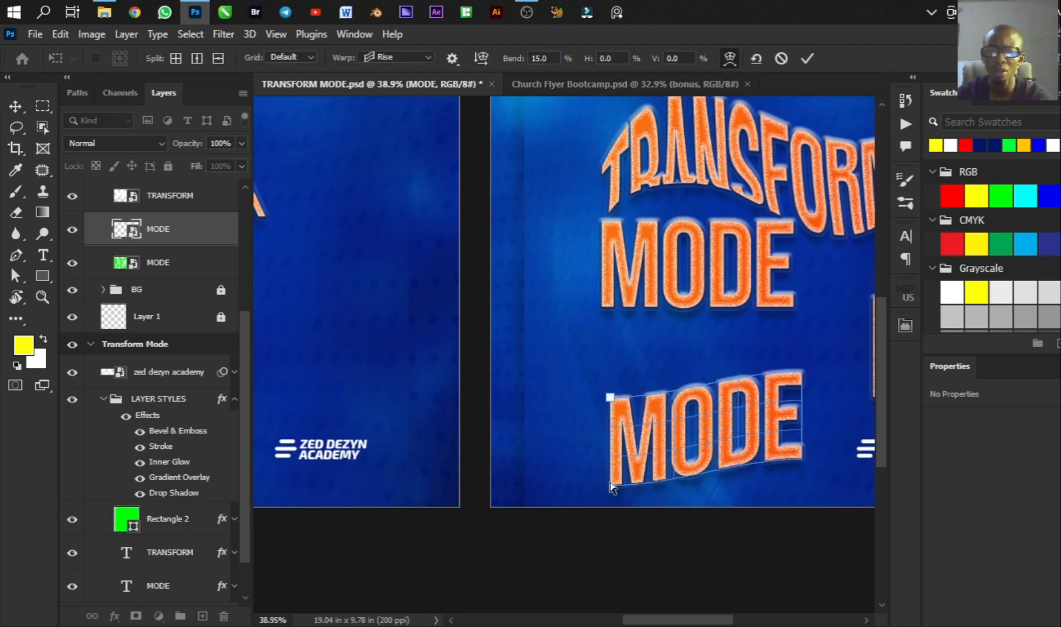
pyautogui.press('Return')
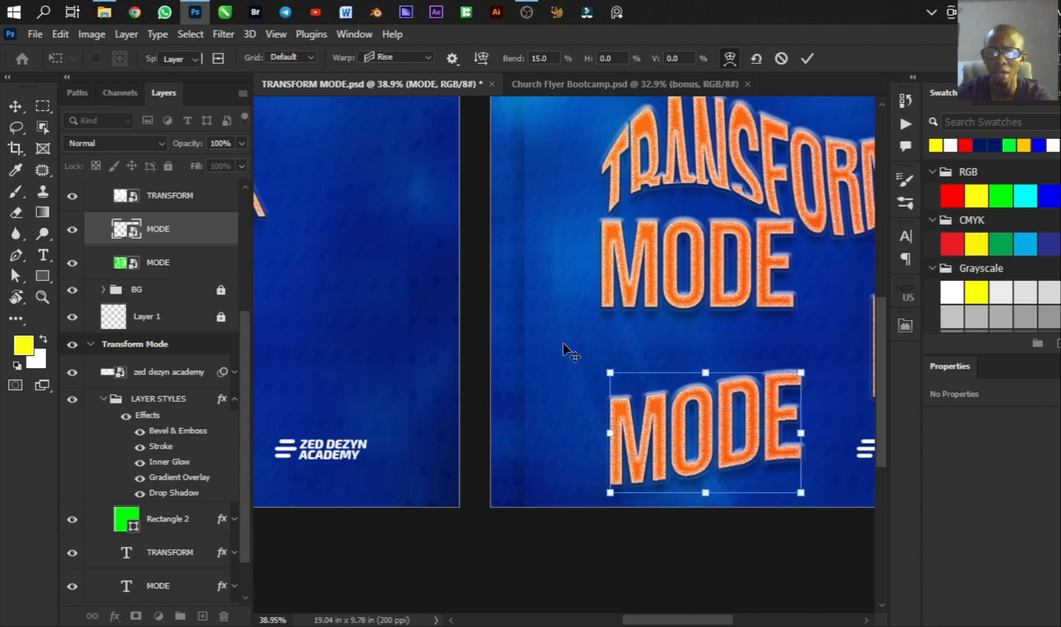
# Step: Examine the warped lower MODE text on the TM Smart Object artboard, in overview and close up
pyautogui.scroll(-3, 563, 364)
pyautogui.scroll(-1, 749, 314)
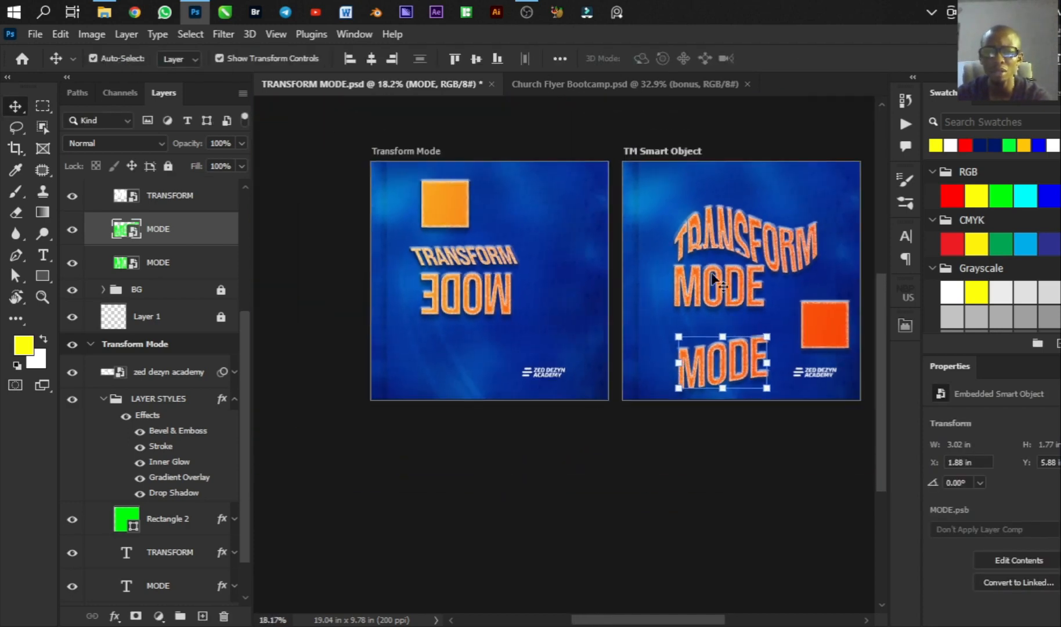
pyautogui.scroll(3, 749, 348)
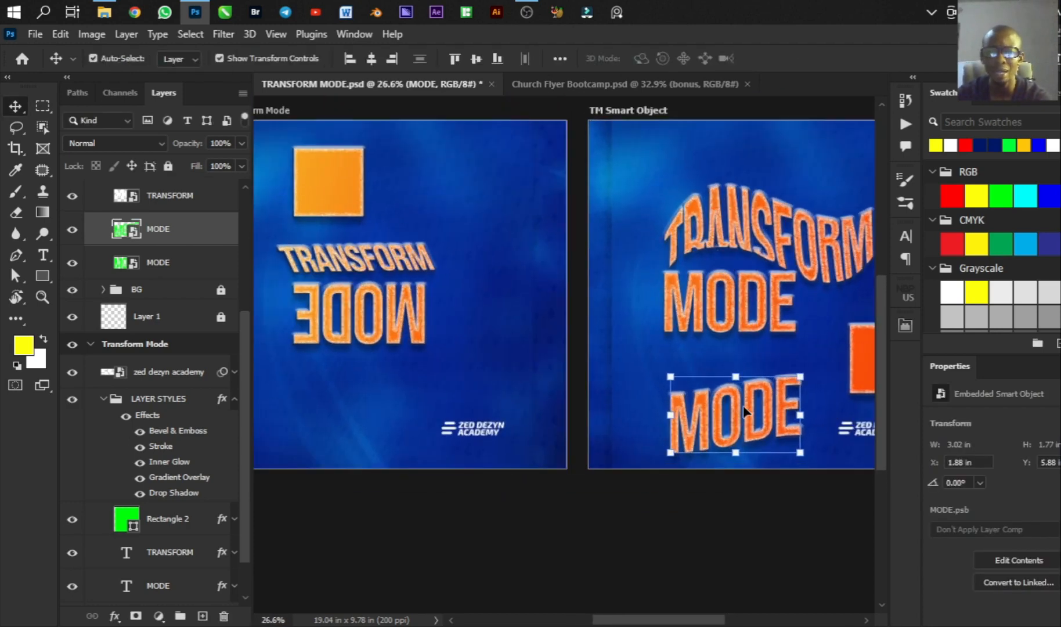
pyautogui.moveTo(746, 408); pyautogui.dragTo(746, 397)
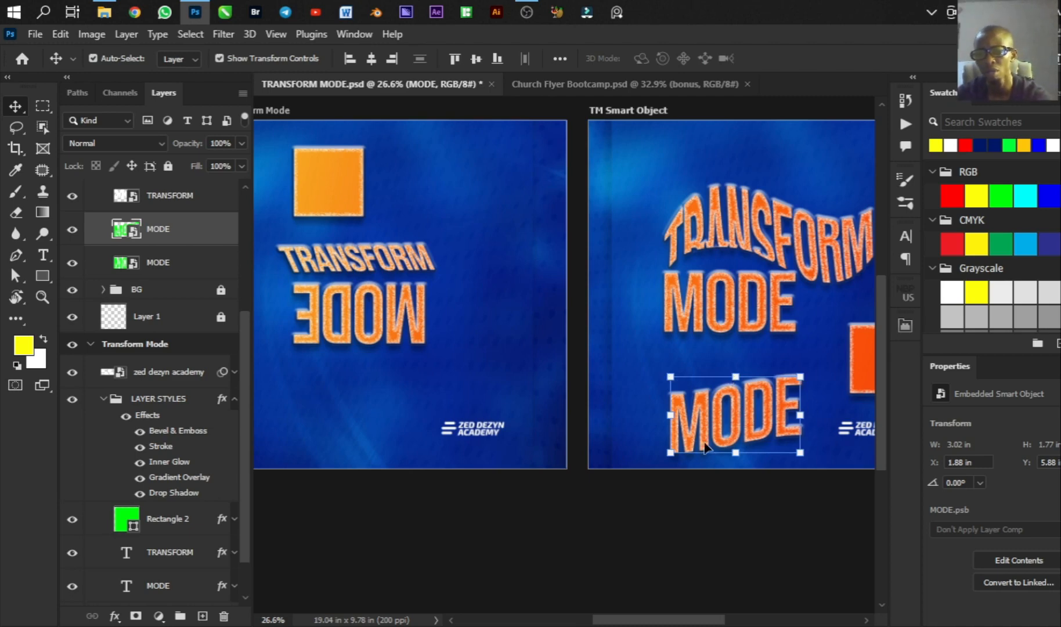
pyautogui.scroll(4, 705, 446)
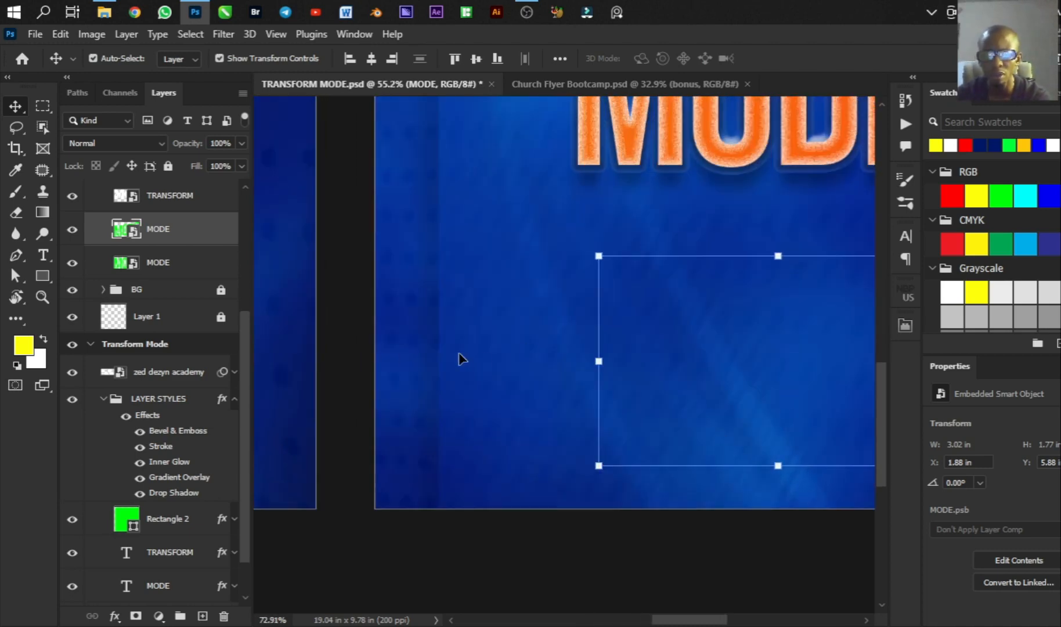
pyautogui.scroll(-2, 594, 362)
pyautogui.scroll(2, 801, 370)
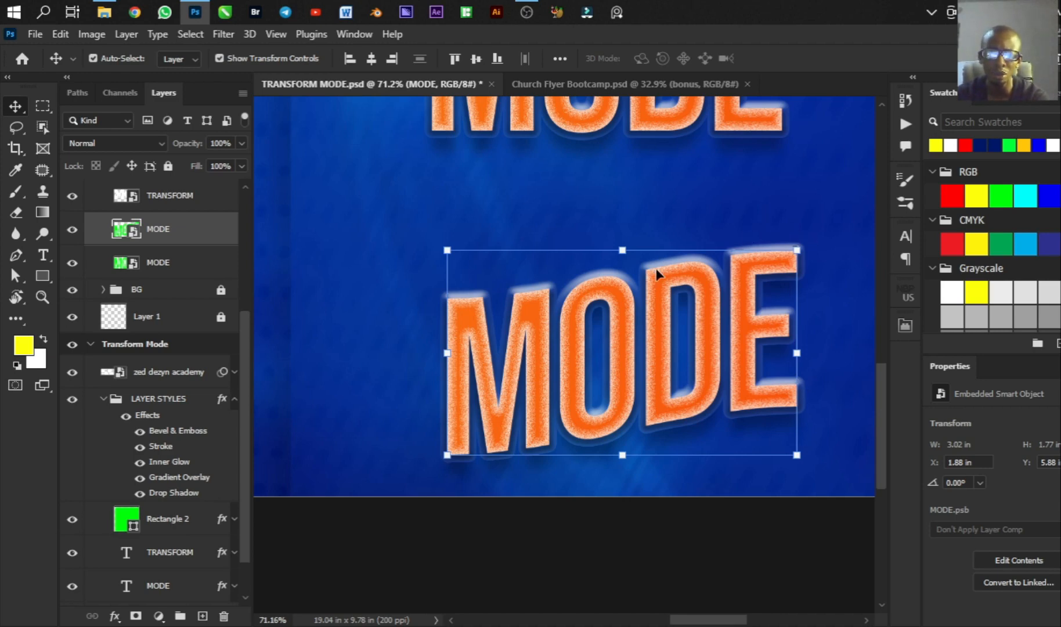
pyautogui.scroll(-5, 598, 197)
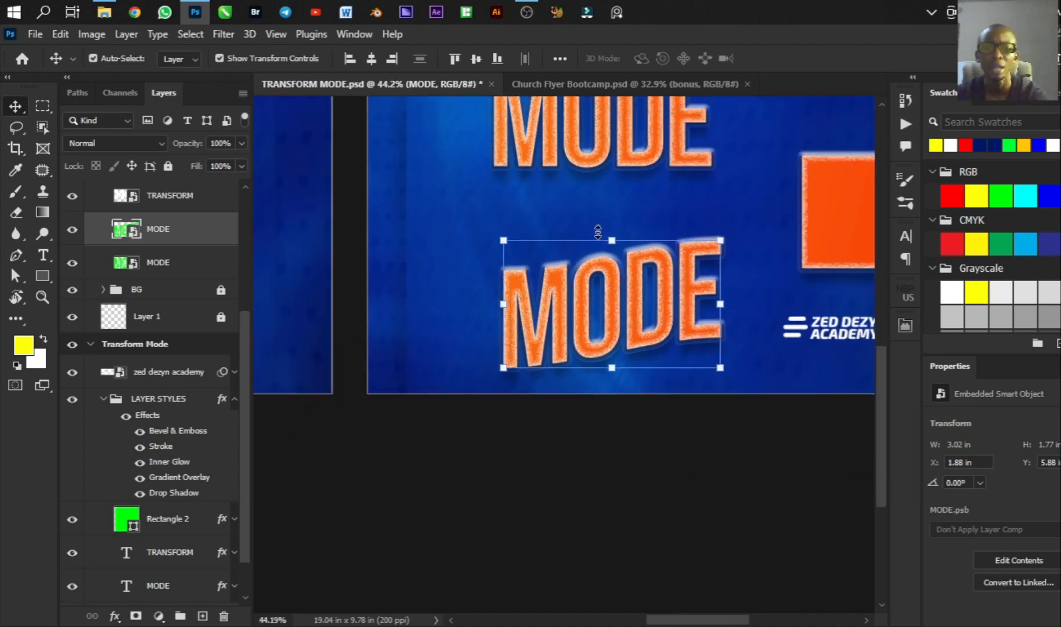
# Step: Examine the lower MODE copy with its transform box active, from close up out to both artboards
pyautogui.hotkey('ctrl', 't')
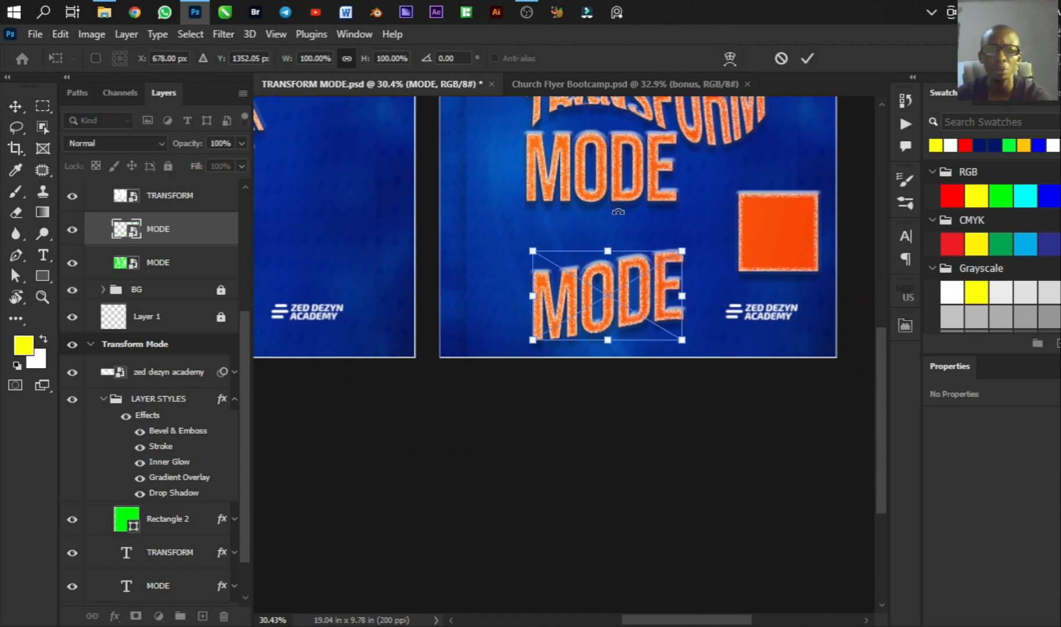
pyautogui.scroll(-2, 630, 206)
pyautogui.scroll(-1, 630, 206)
pyautogui.scroll(2, 621, 232)
pyautogui.scroll(-2, 609, 255)
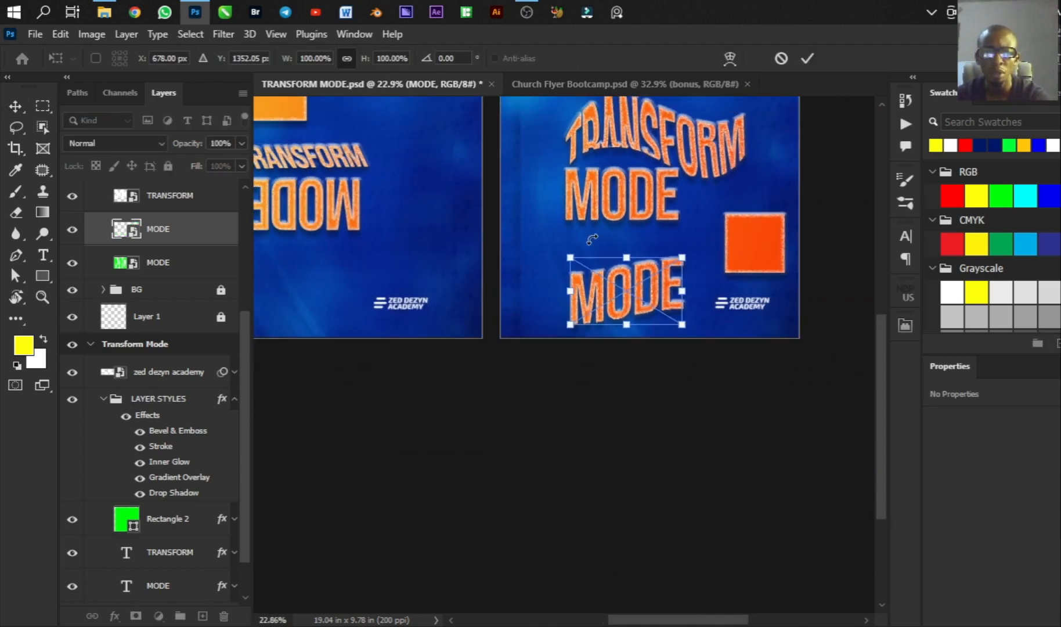
pyautogui.scroll(-1, 609, 262)
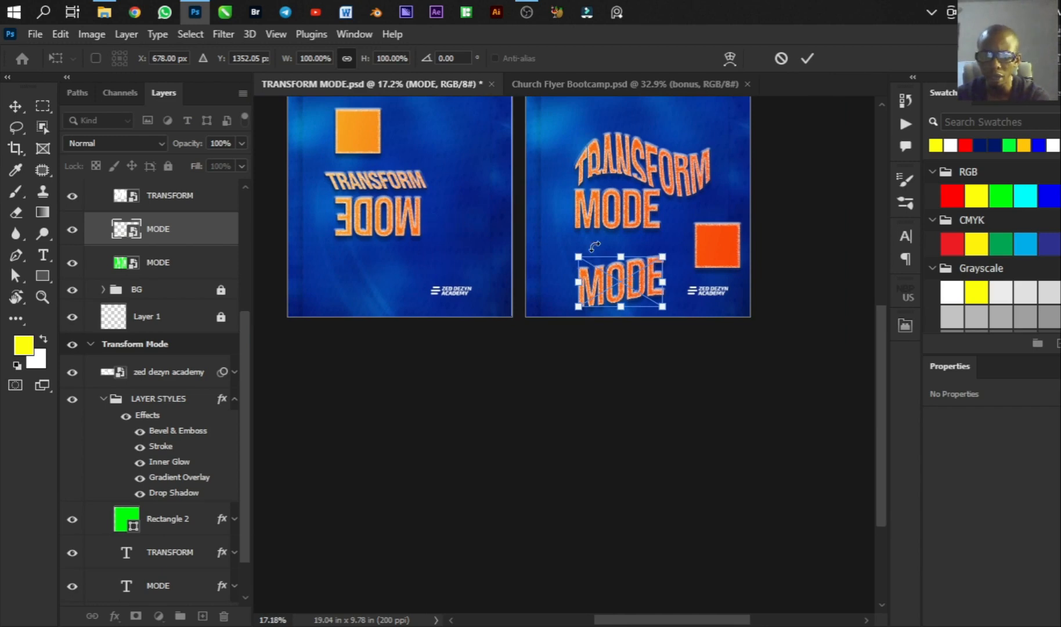
pyautogui.scroll(-3, 626, 296)
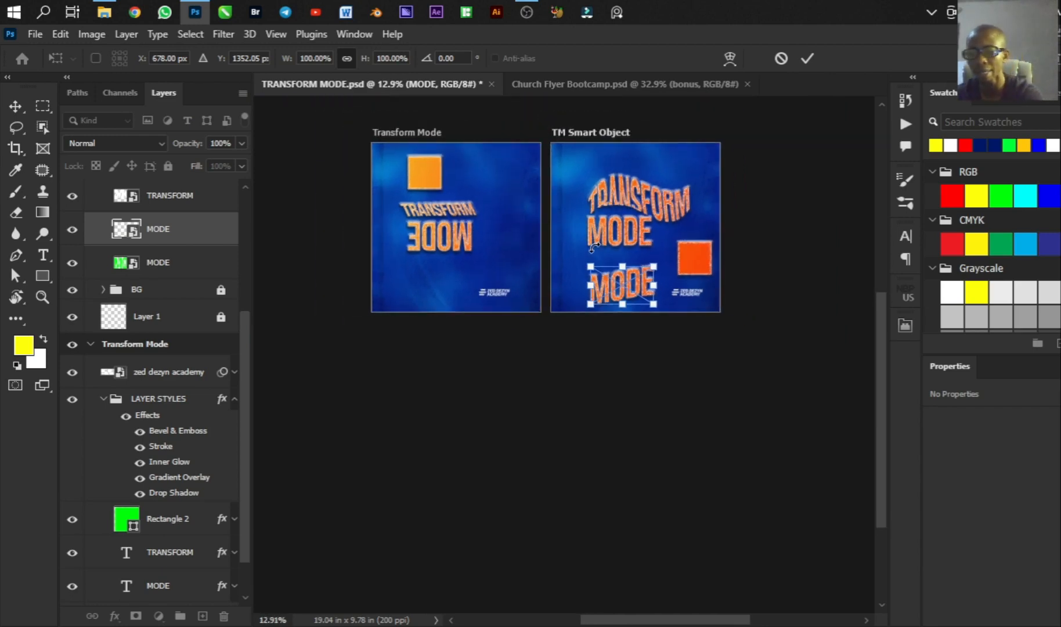
pyautogui.press('Return')
# Step: Move the orange square on the Transform Mode artboard to the right of the TRANSFORM MODE text
pyautogui.scroll(5, 487, 238)
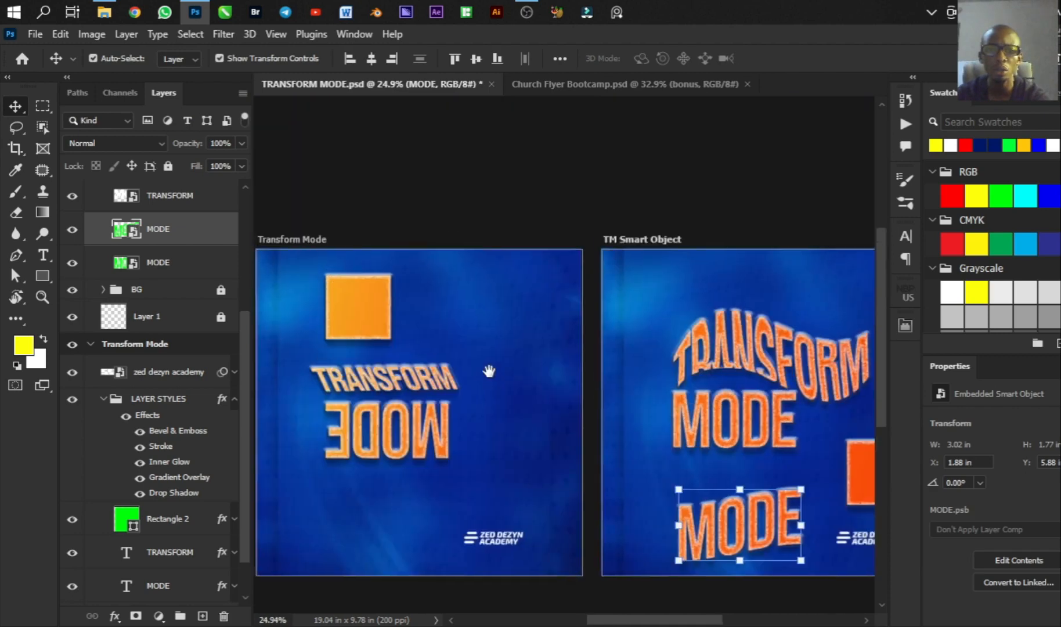
pyautogui.moveTo(743, 379); pyautogui.dragTo(495, 319)
pyautogui.click(610, 410)
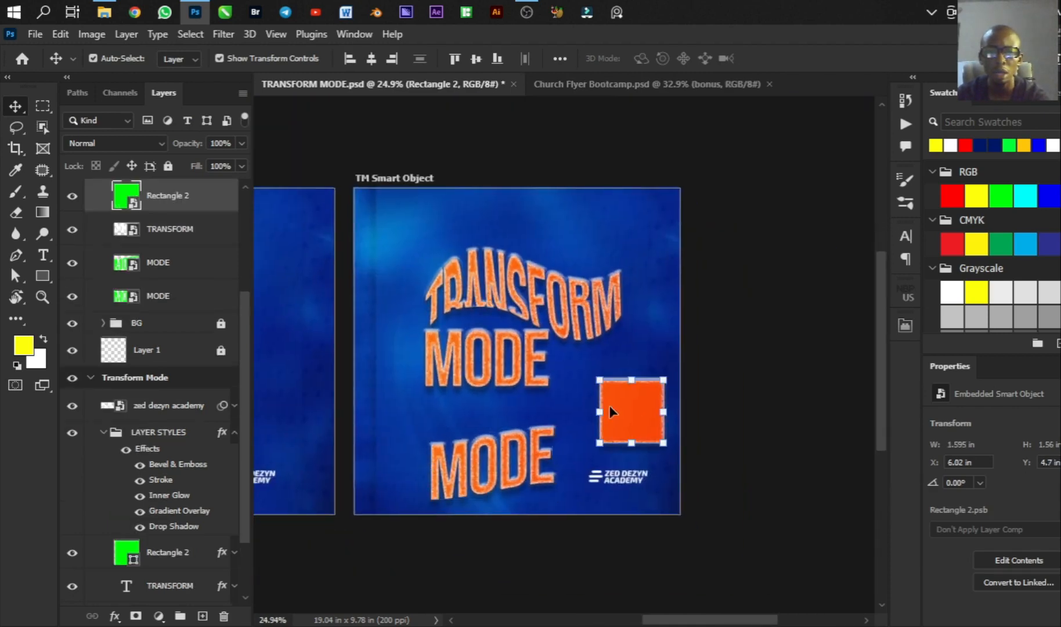
pyautogui.moveTo(609, 410); pyautogui.dragTo(844, 326)
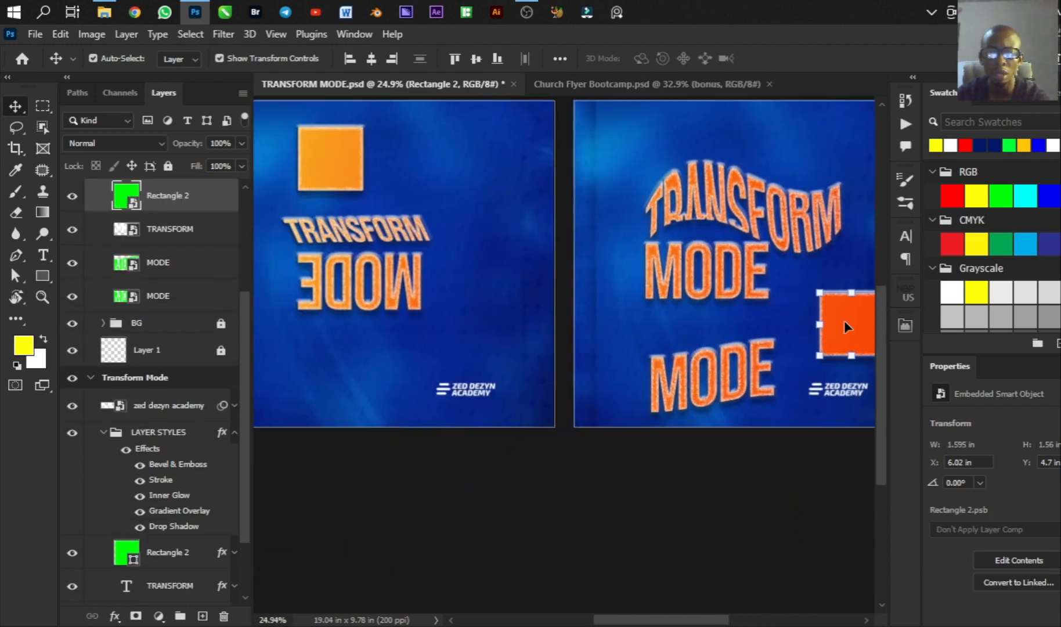
pyautogui.click(334, 158)
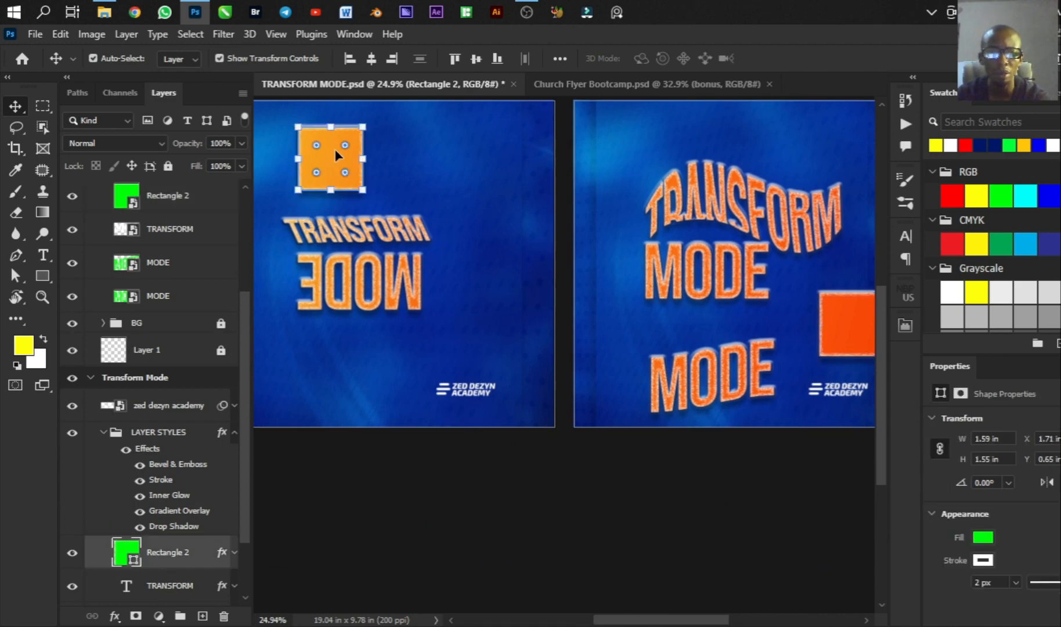
pyautogui.moveTo(335, 149); pyautogui.dragTo(496, 247)
pyautogui.moveTo(784, 212); pyautogui.dragTo(537, 319)
pyautogui.click(605, 409)
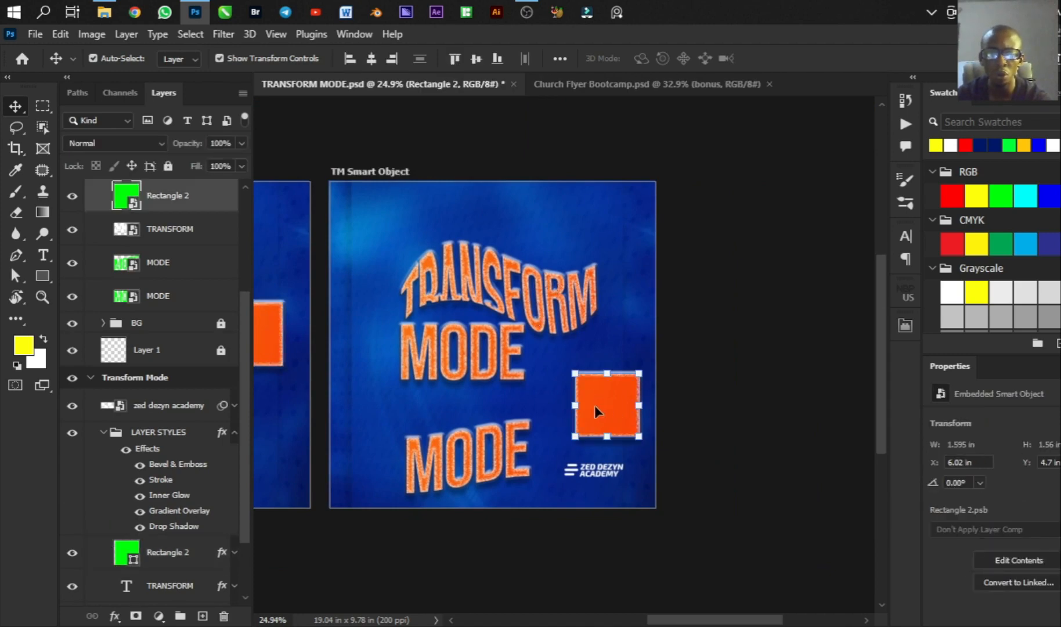
pyautogui.click(500, 296)
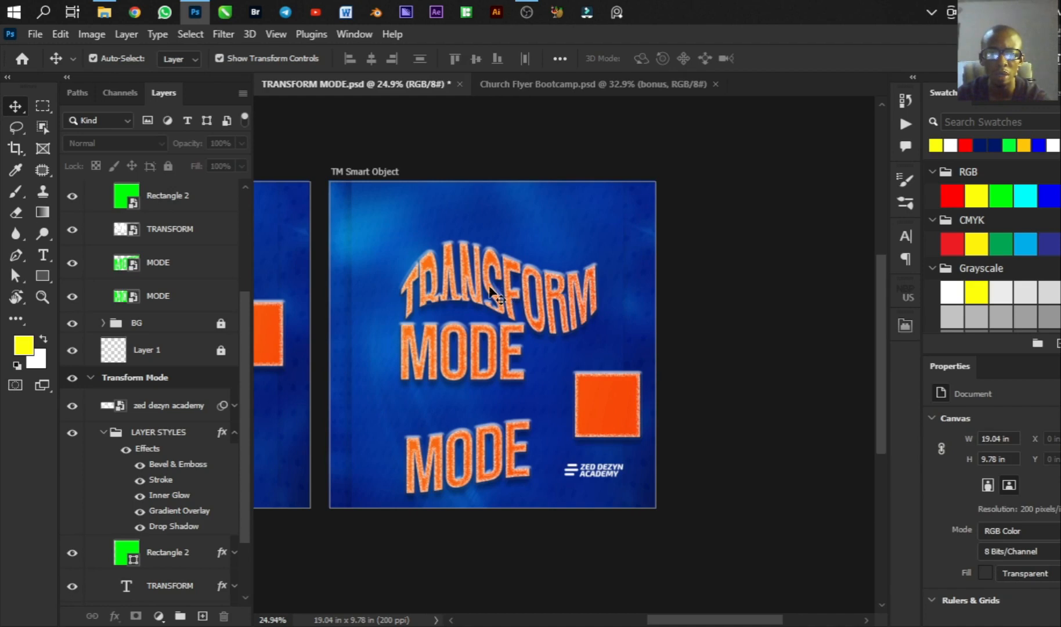
pyautogui.keyDown('ctrl'); pyautogui.click(490, 287); pyautogui.keyUp('ctrl')
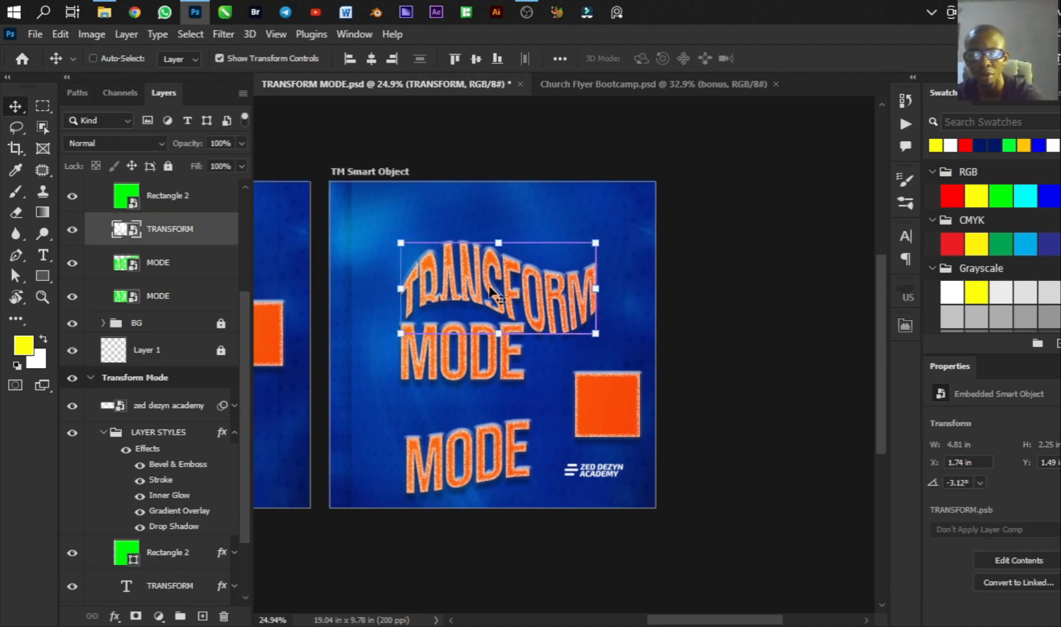
pyautogui.doubleClick(490, 287)
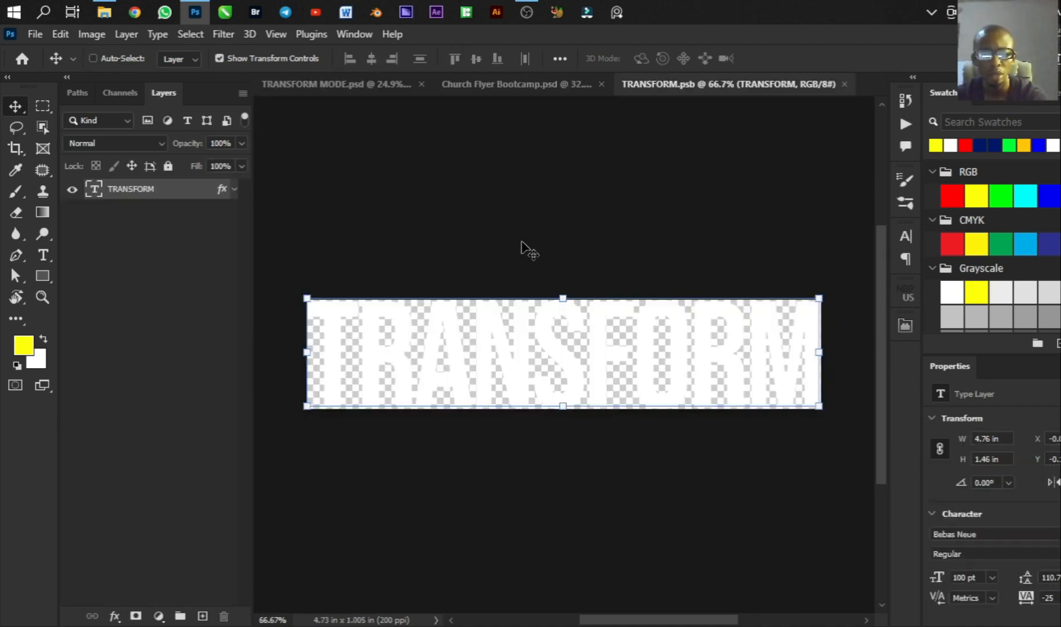
pyautogui.hotkey('ctrl', 'w')
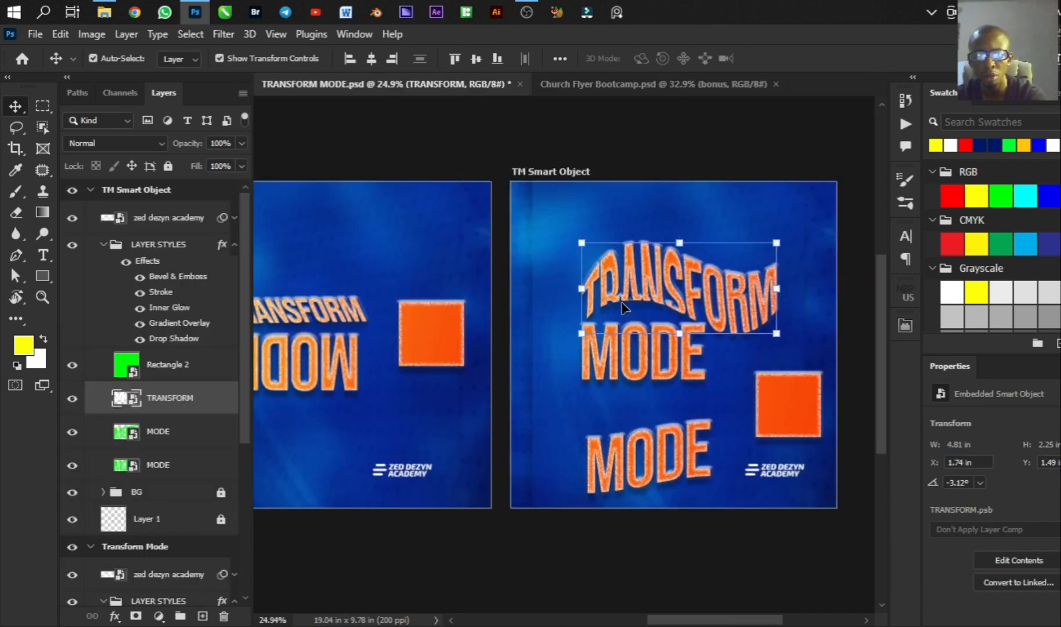
# Step: Hide the TRANSFORM layer and both MODE layers on the TM Smart Object artboard
pyautogui.hotkey('ctrl', ',')
pyautogui.keyDown('ctrl'); pyautogui.click(628, 337); pyautogui.keyUp('ctrl')
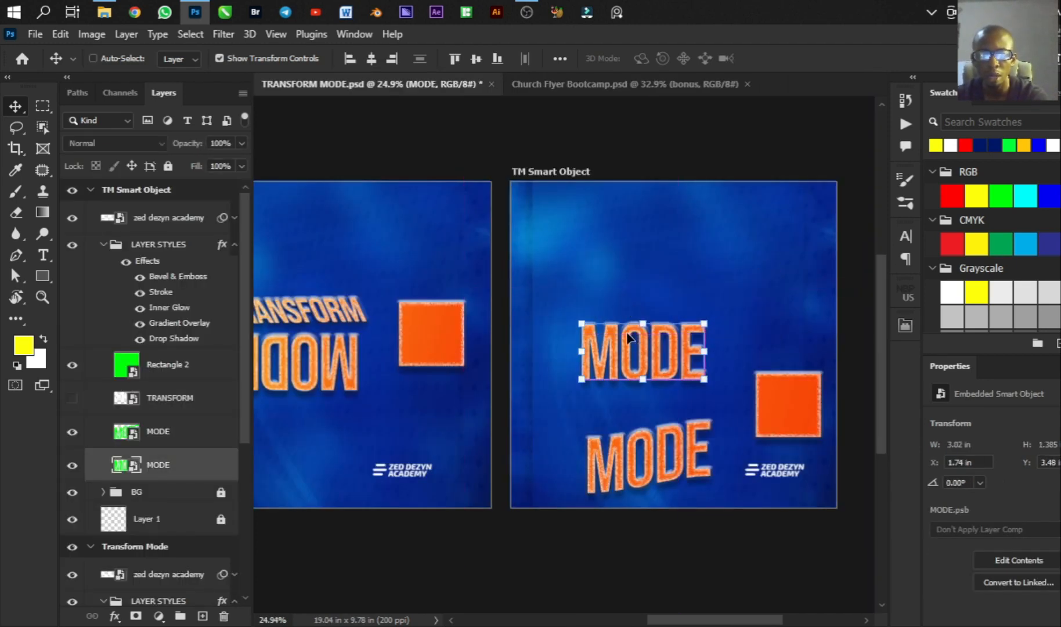
pyautogui.hotkey('ctrl', ',')
pyautogui.keyDown('ctrl'); pyautogui.click(622, 469); pyautogui.keyUp('ctrl')
pyautogui.hotkey('ctrl', ',')
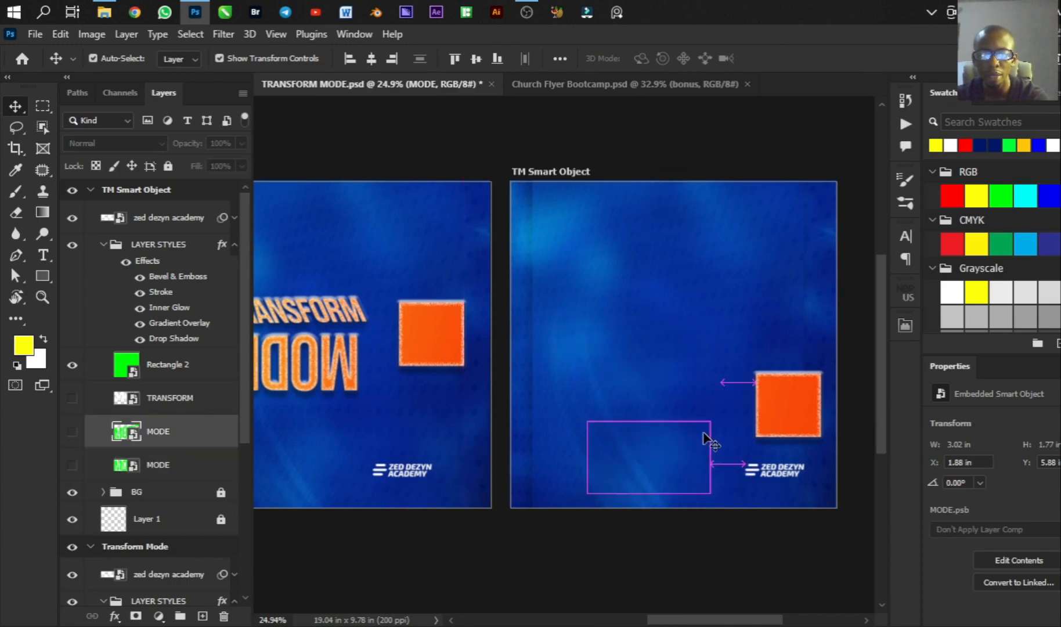
# Step: Move the orange square smart object to the middle of the TM Smart Object artboard
pyautogui.keyDown('ctrl'); pyautogui.click(793, 401); pyautogui.keyUp('ctrl')
pyautogui.moveTo(793, 401); pyautogui.dragTo(668, 333)
pyautogui.scroll(-1, 668, 333)
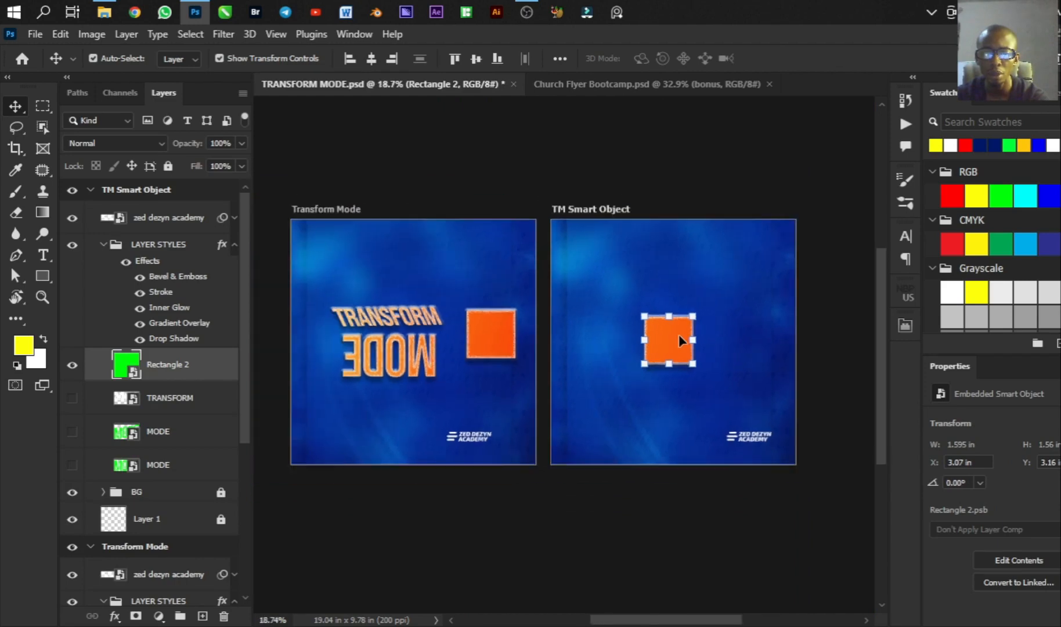
# Step: Warp the square smart object with the Fish preset at a 50% bend and commit the transform
pyautogui.scroll(3, 679, 334)
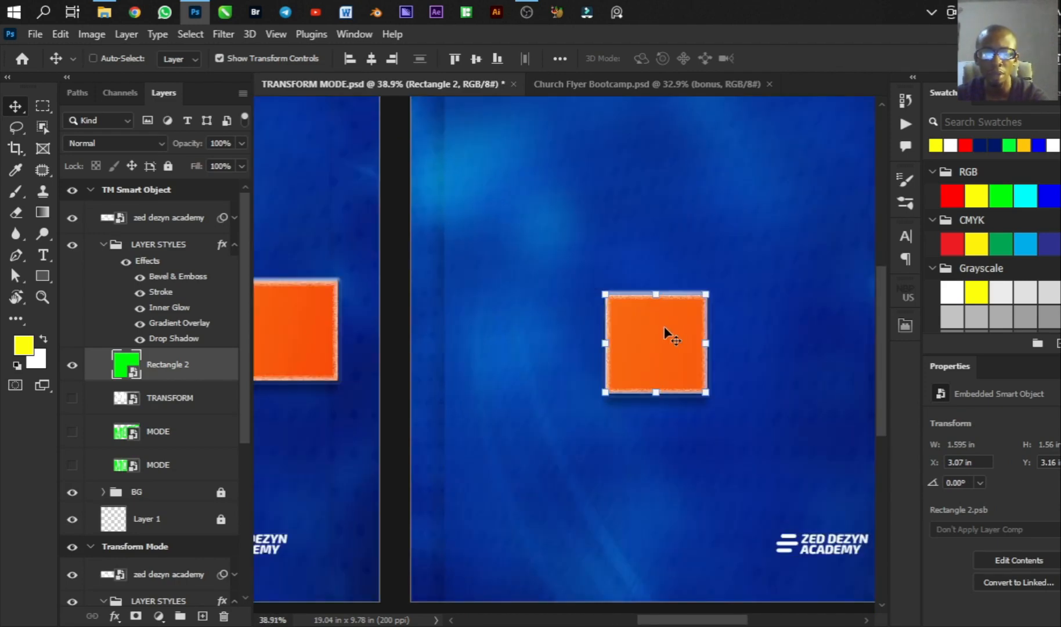
pyautogui.hotkey('ctrl', 't')
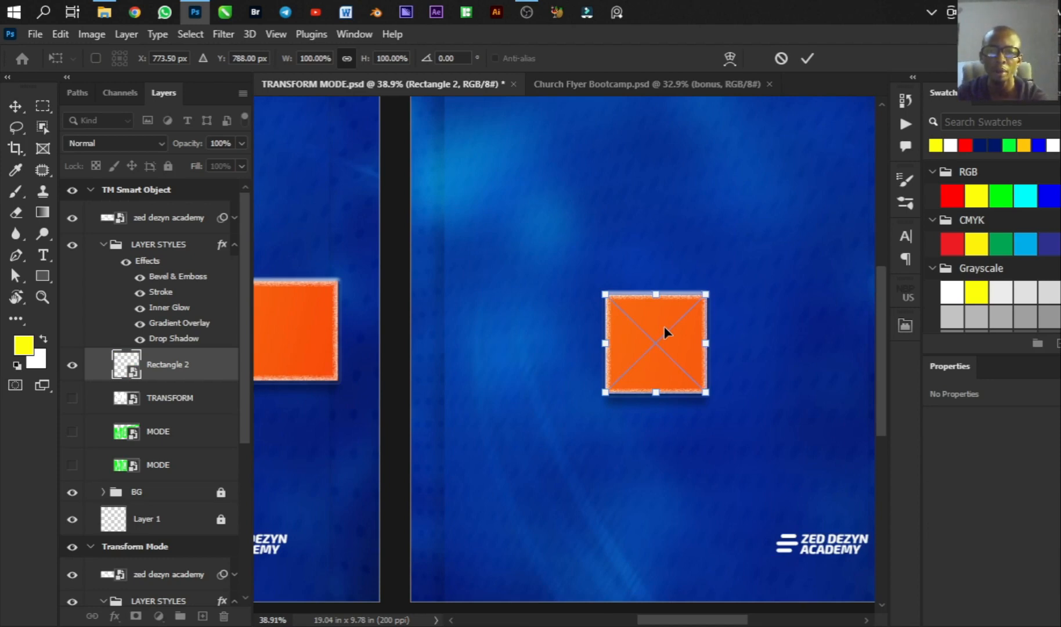
pyautogui.rightClick(664, 327)
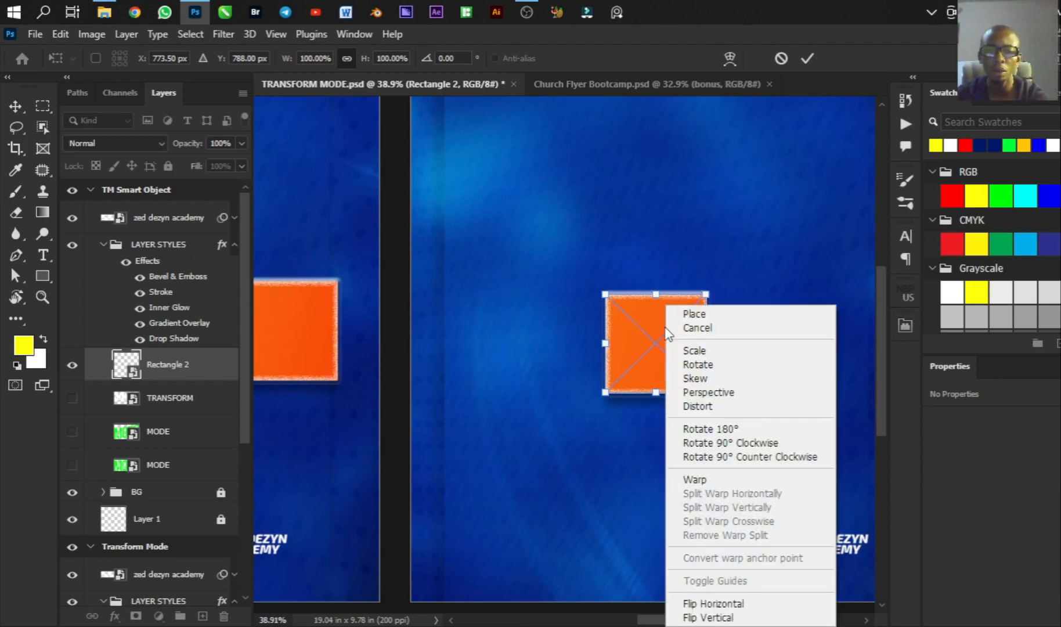
pyautogui.click(697, 483)
pyautogui.click(362, 56)
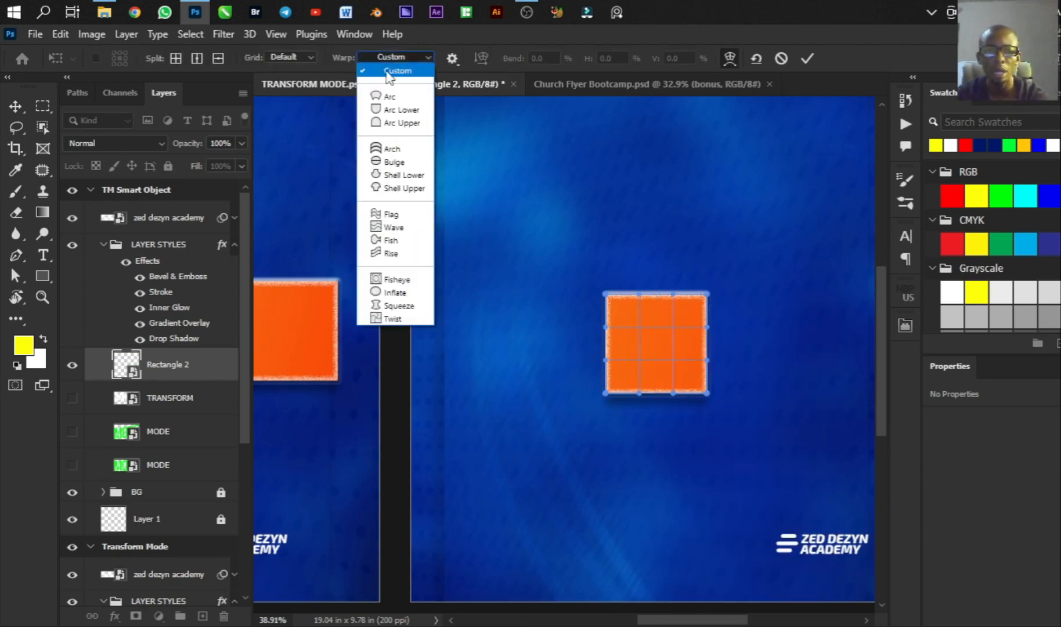
pyautogui.click(392, 240)
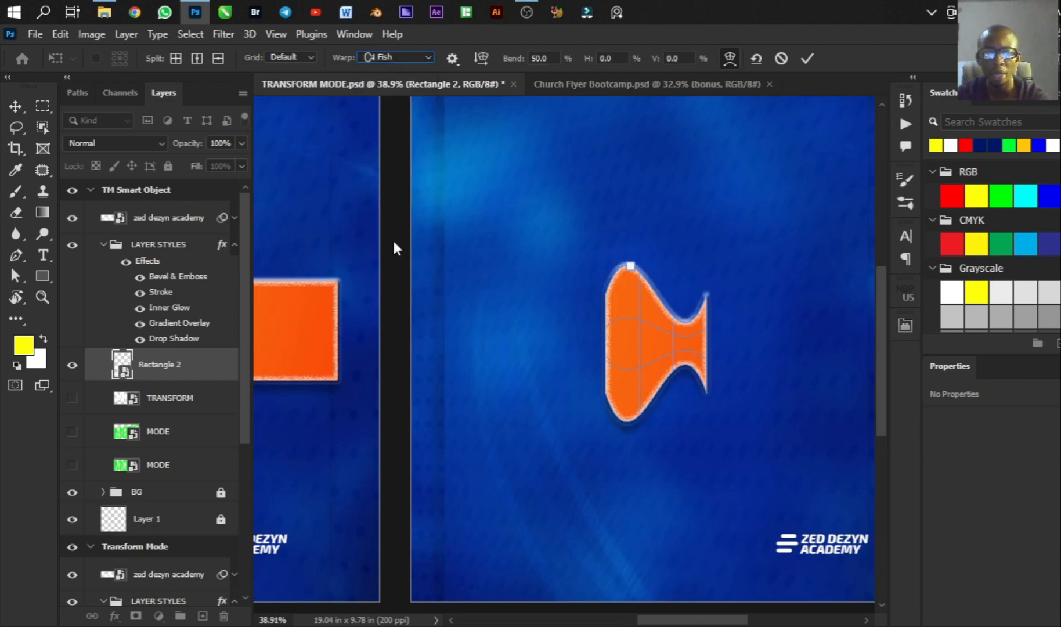
pyautogui.click(808, 56)
# Step: Duplicate the fish-shaped smart object and place the copy to the left of the original
pyautogui.moveTo(649, 350); pyautogui.dragTo(679, 326)
pyautogui.rightClick(679, 325)
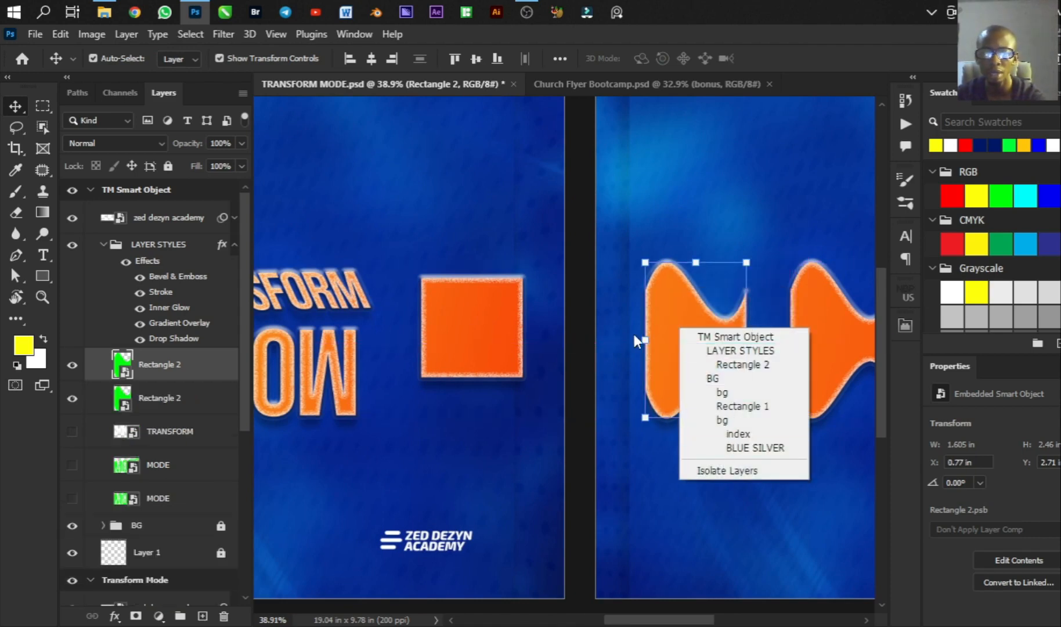
pyautogui.click(674, 295)
# Step: Flip the left fish copy horizontally, move it slightly closer to the original, and commit the transform
pyautogui.hotkey('ctrl', 't')
pyautogui.rightClick(673, 295)
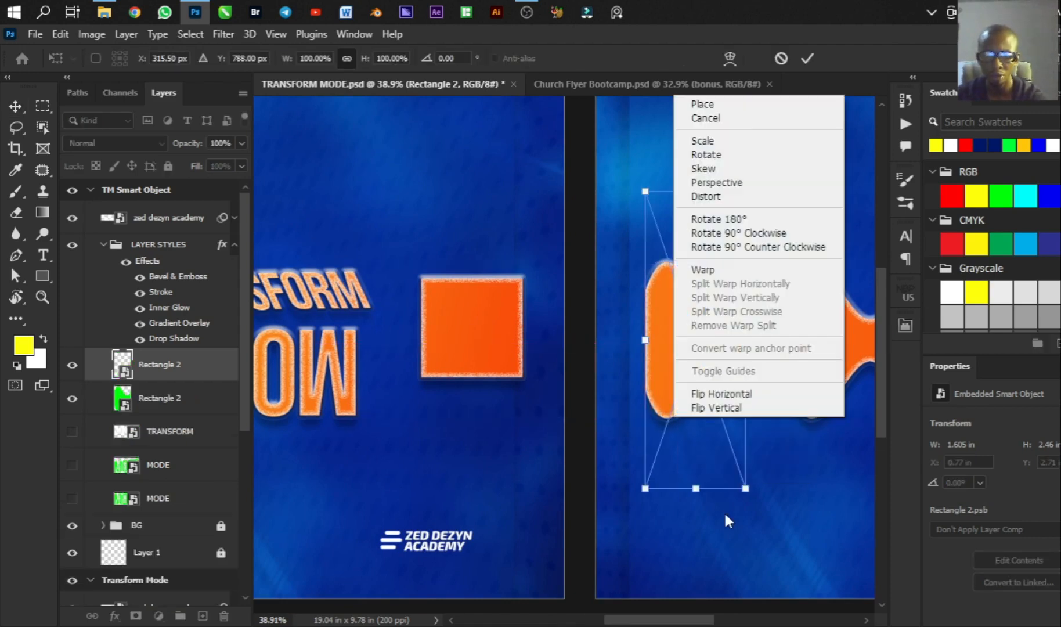
pyautogui.click(725, 393)
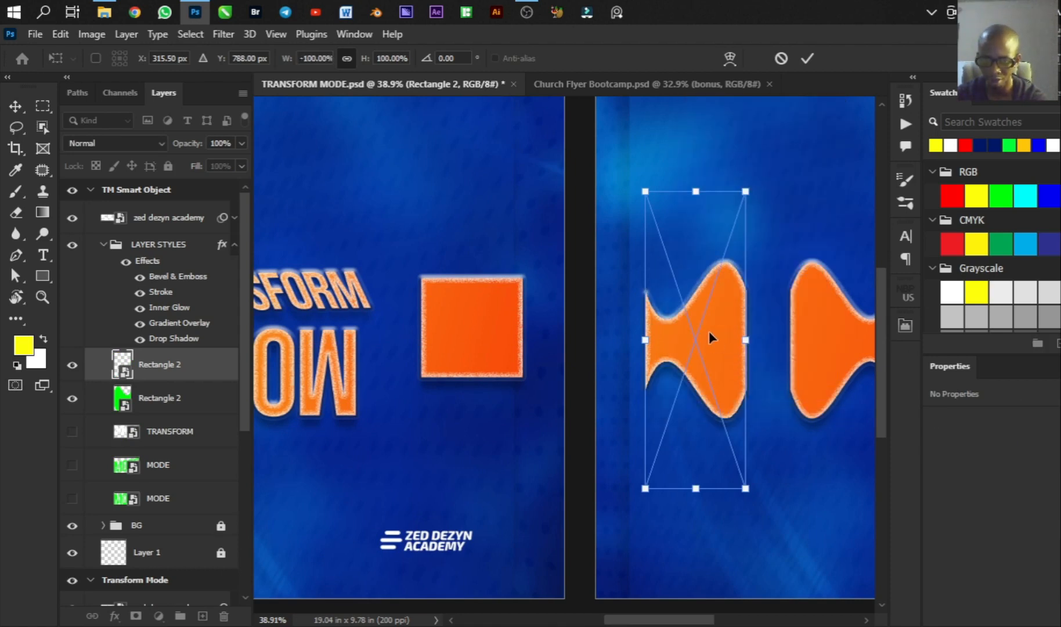
pyautogui.moveTo(708, 332)
pyautogui.mouseDown()
pyautogui.moveTo(731, 331)
pyautogui.moveTo(720, 323)
pyautogui.mouseUp()
pyautogui.press('Return')
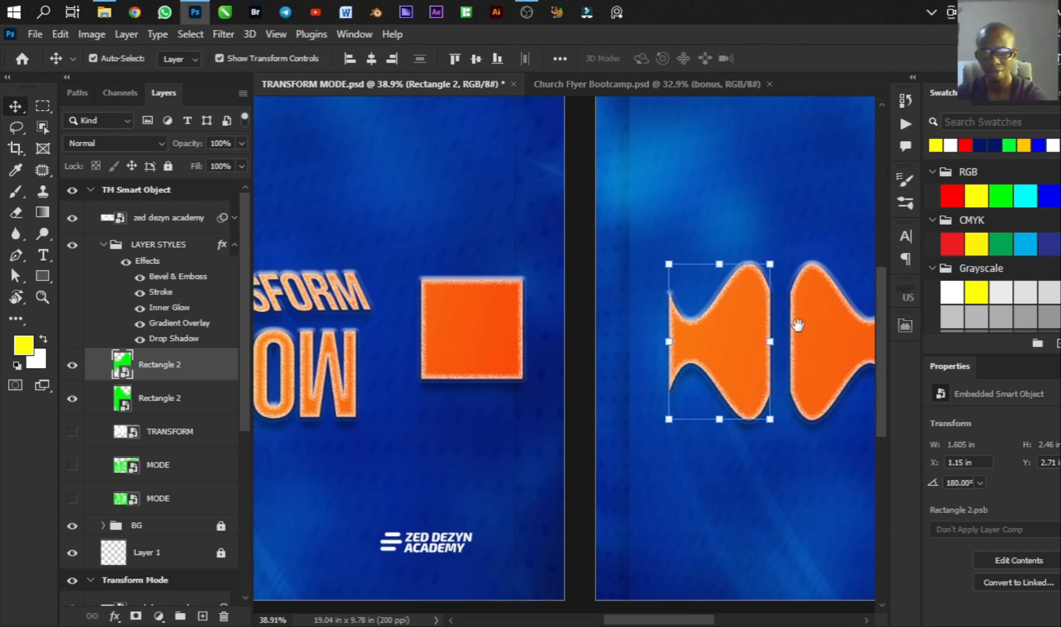
# Step: Select both mirrored fish shapes and move them together to the right on the TM Smart Object artboard
pyautogui.moveTo(798, 325); pyautogui.dragTo(604, 327)
pyautogui.keyDown('shift'); pyautogui.click(599, 355); pyautogui.keyUp('shift')
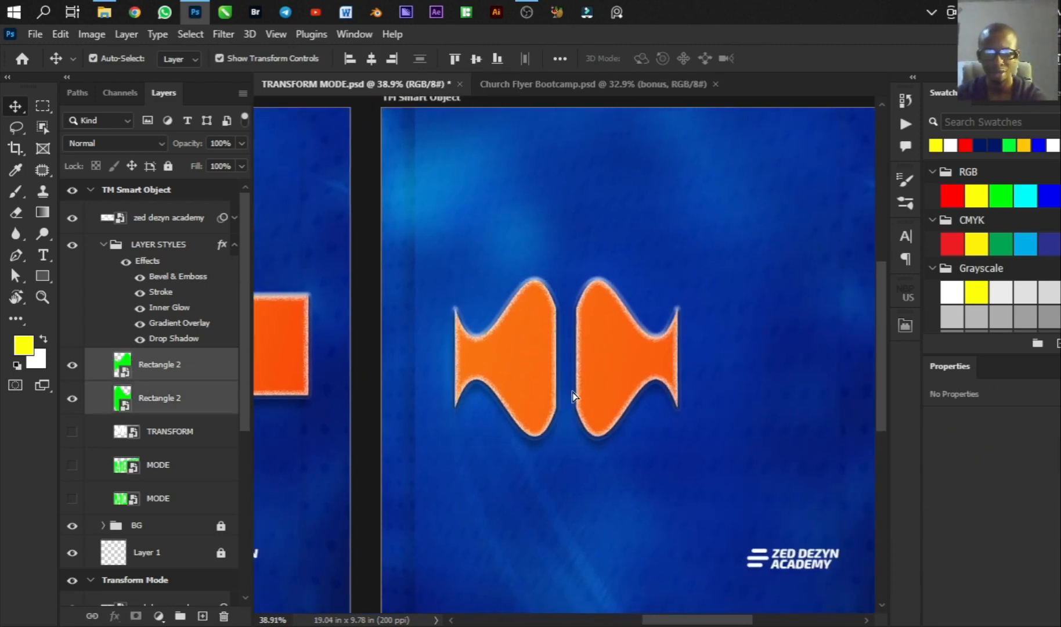
pyautogui.moveTo(573, 396); pyautogui.dragTo(666, 356)
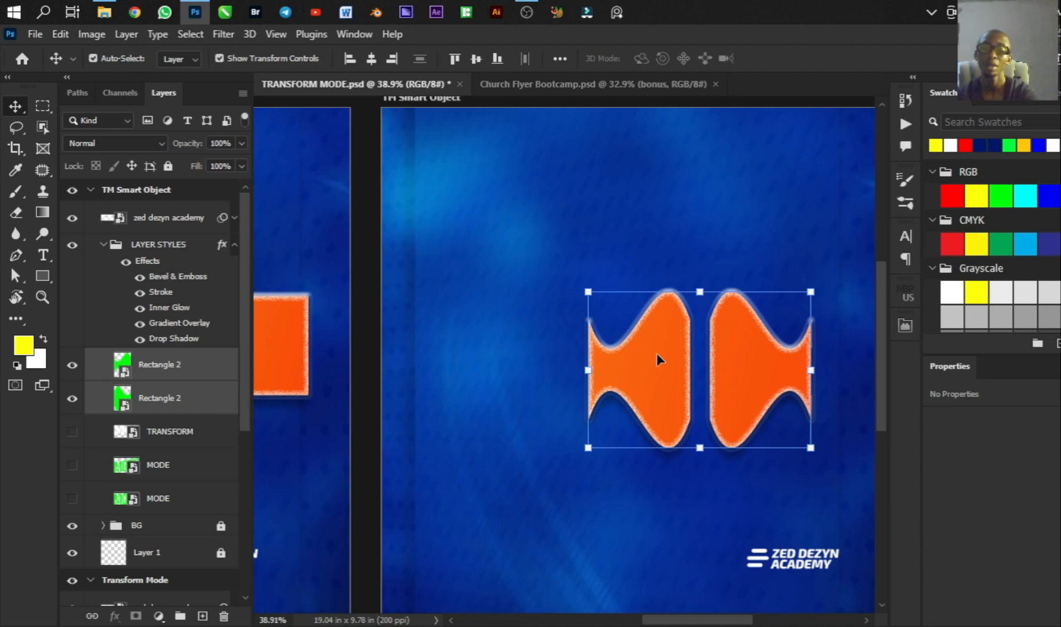
pyautogui.click(674, 191)
# Step: Round the square inside the left fish's smart object contents fully into a circle, save it, and return to TRANSFORM MODE.psd
pyautogui.click(679, 369)
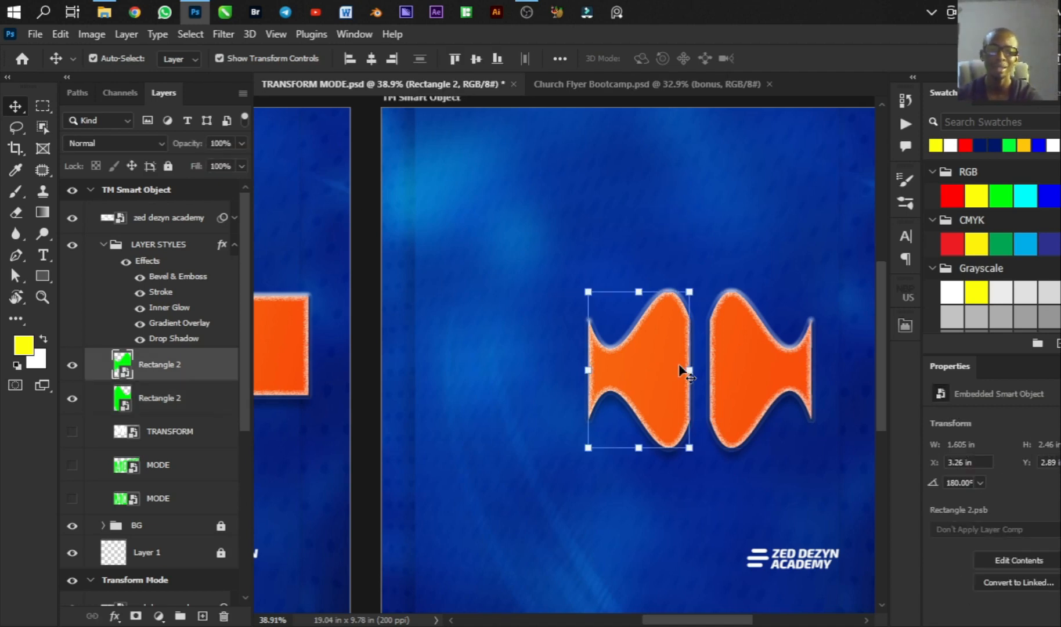
pyautogui.doubleClick(200, 369)
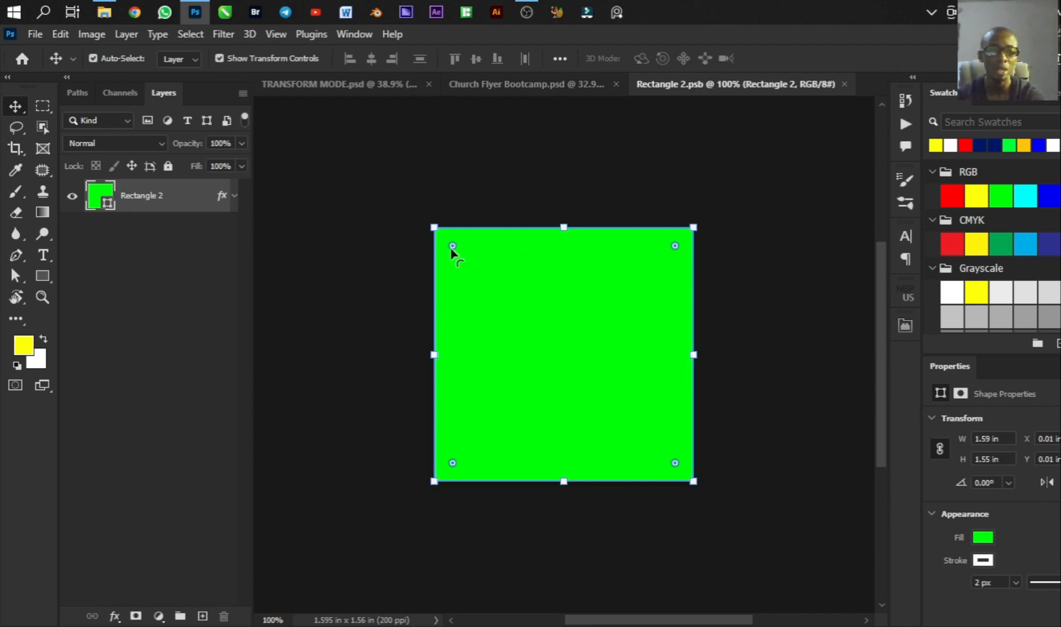
pyautogui.scroll(2, 451, 249)
pyautogui.moveTo(450, 244); pyautogui.dragTo(605, 397)
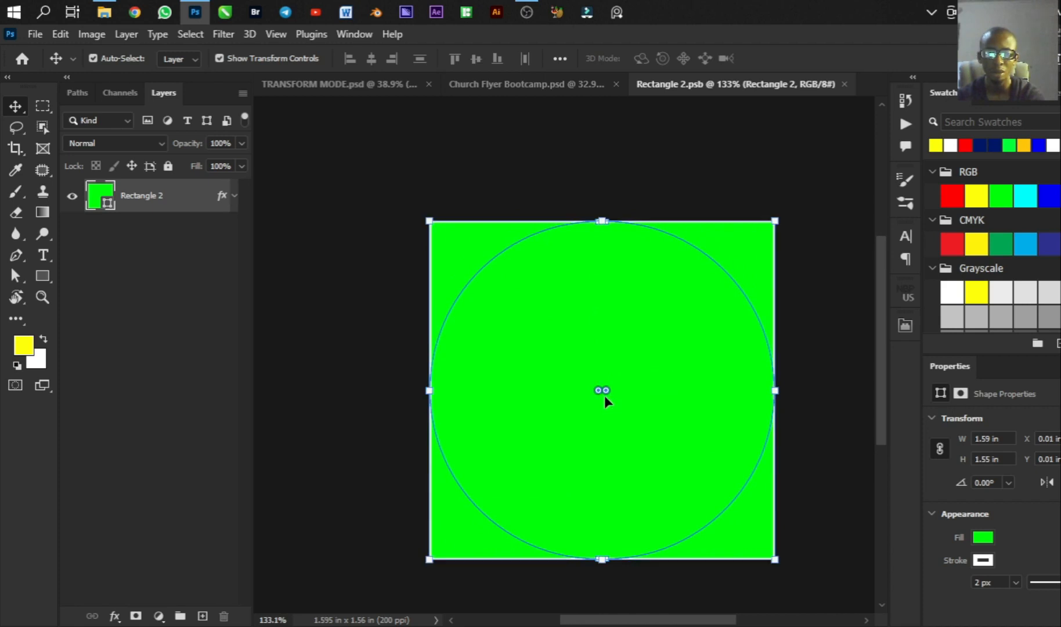
pyautogui.press('ctrl')
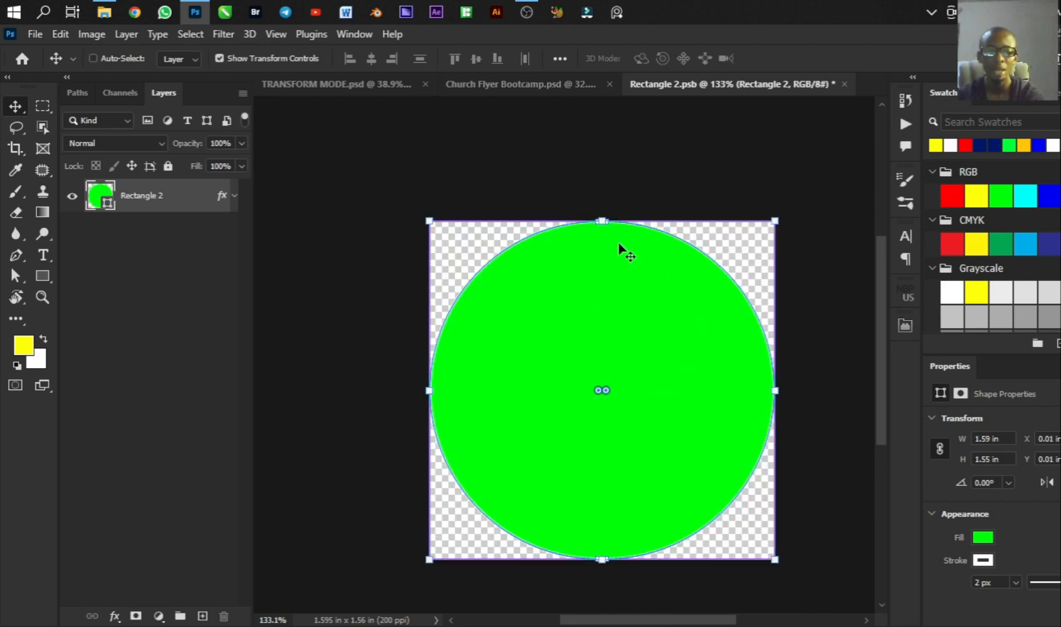
pyautogui.hotkey('ctrl', 's')
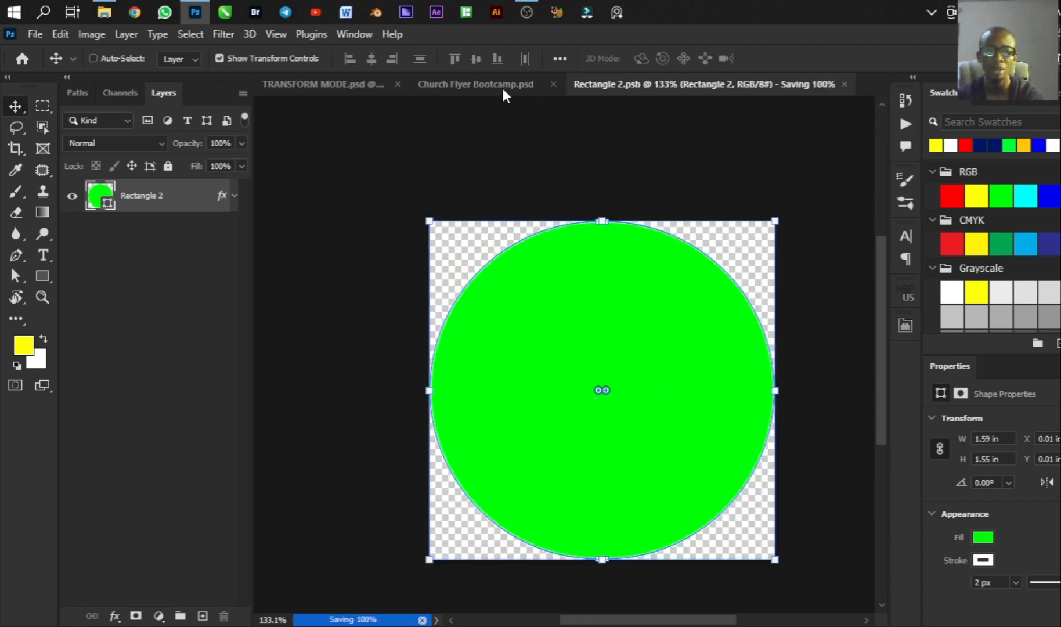
pyautogui.click(368, 87)
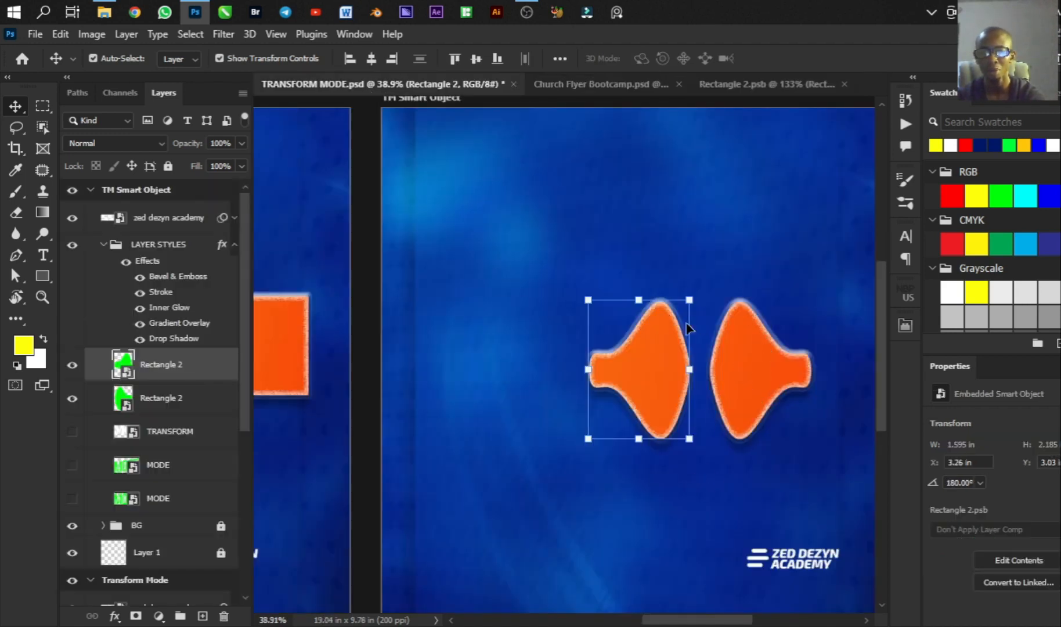
# Step: Rotate the left fish shape 90° clockwise, commit the transform, and move it away from the other fish shape, slightly lower
pyautogui.click(730, 226)
pyautogui.click(647, 370)
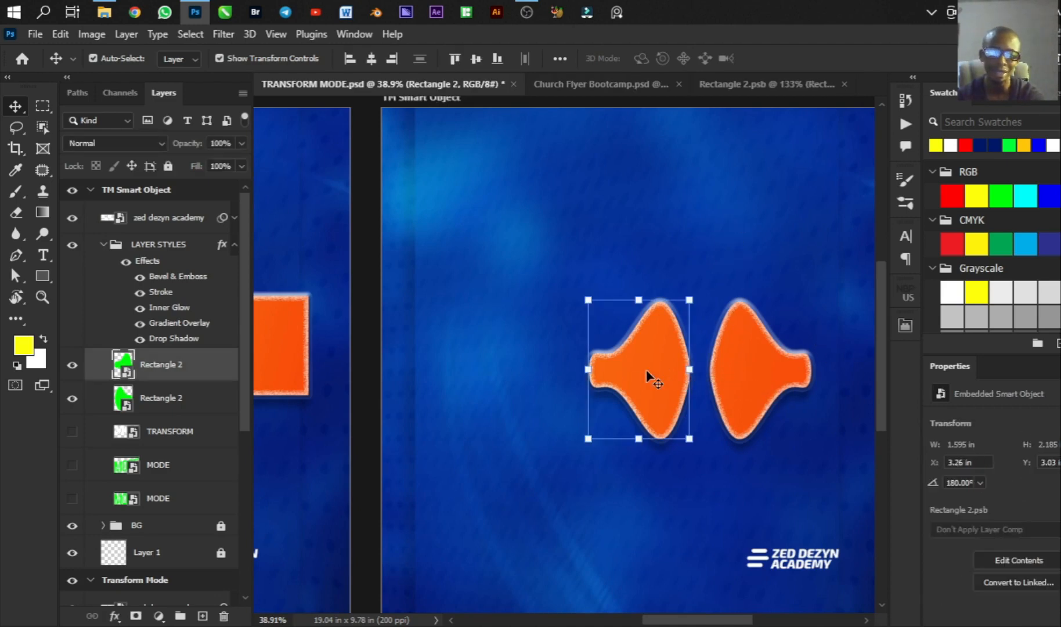
pyautogui.hotkey('ctrl', 't')
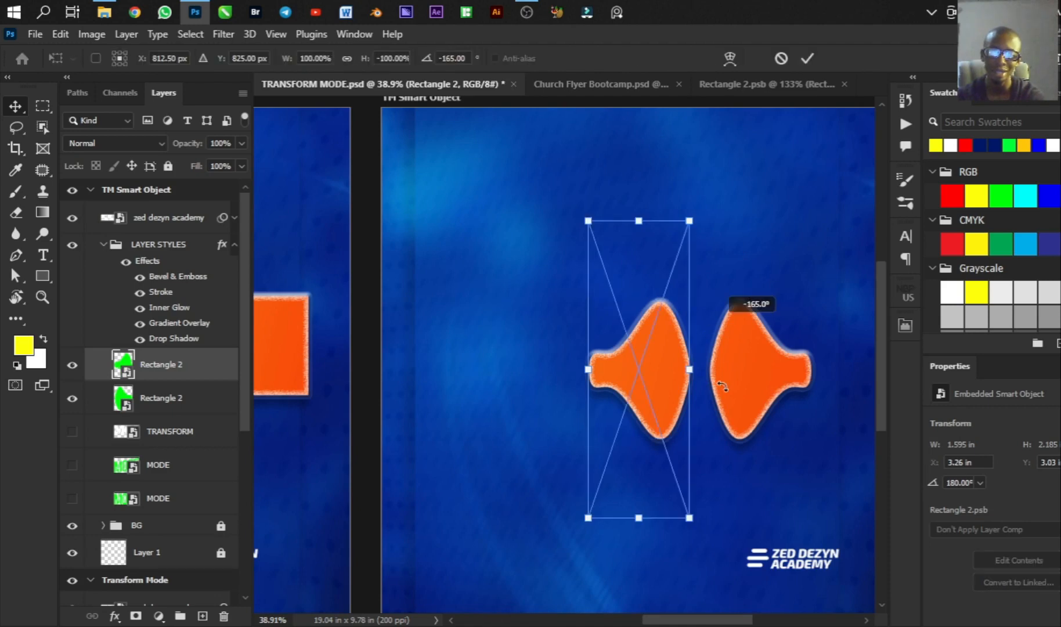
pyautogui.moveTo(722, 385); pyautogui.dragTo(646, 433)
pyautogui.rightClick(655, 372)
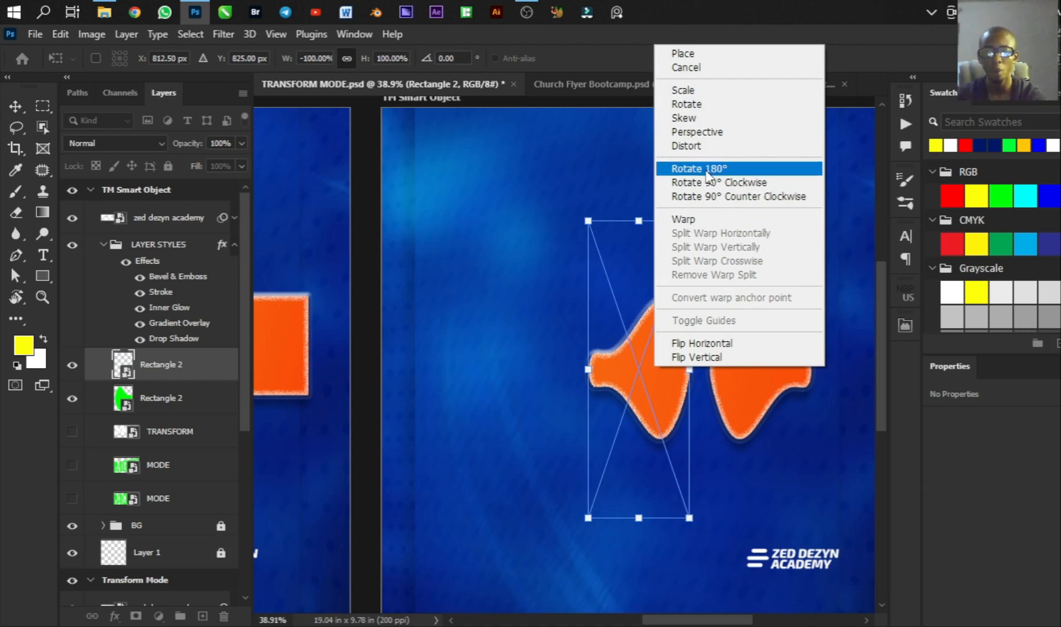
pyautogui.click(726, 184)
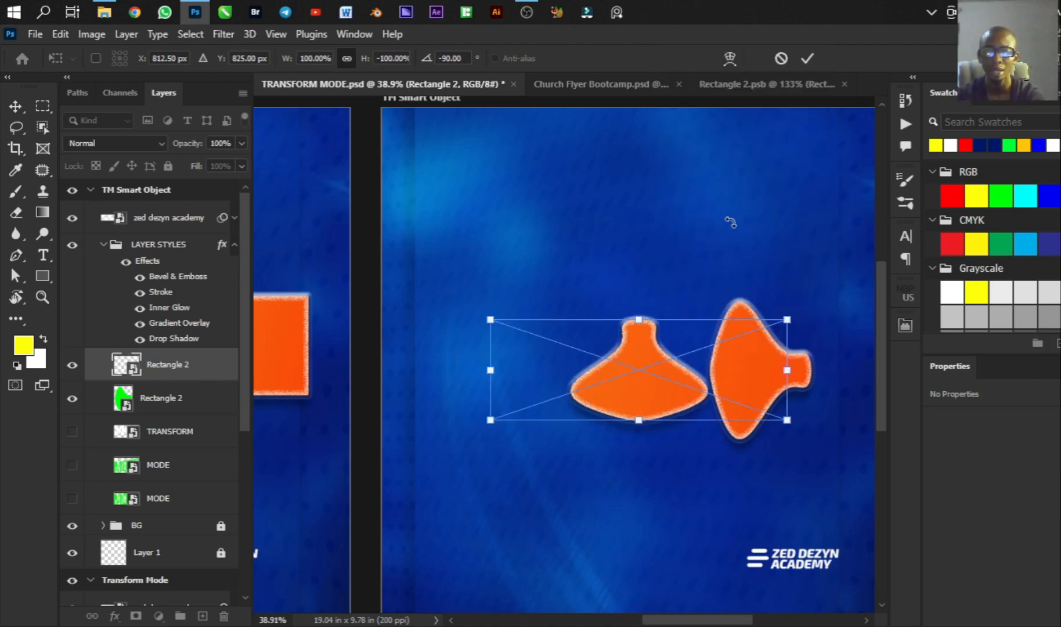
pyautogui.press('Return')
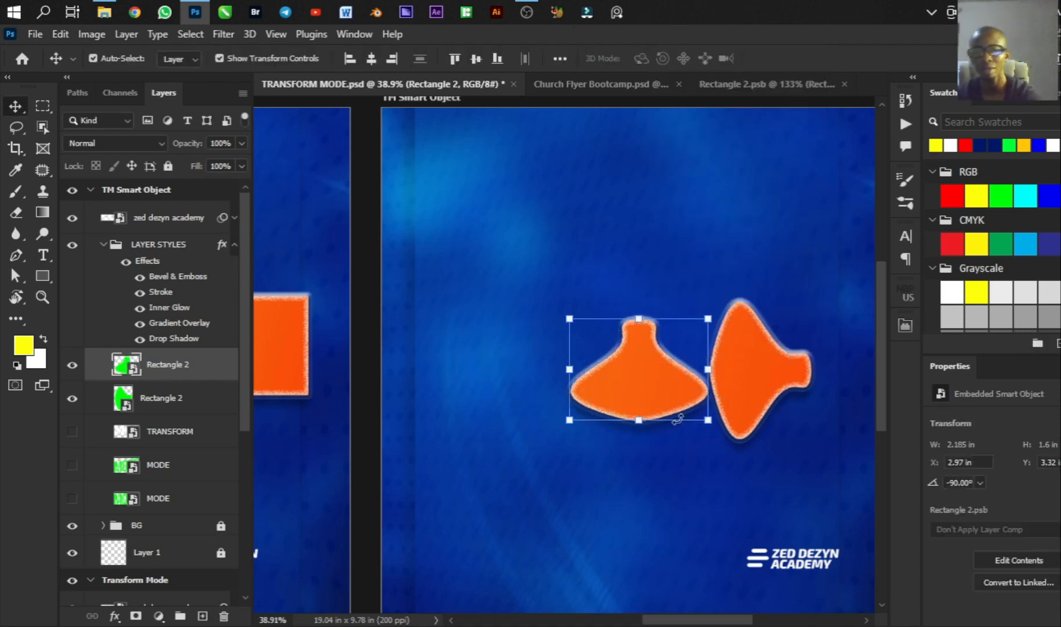
pyautogui.moveTo(650, 360); pyautogui.dragTo(560, 381)
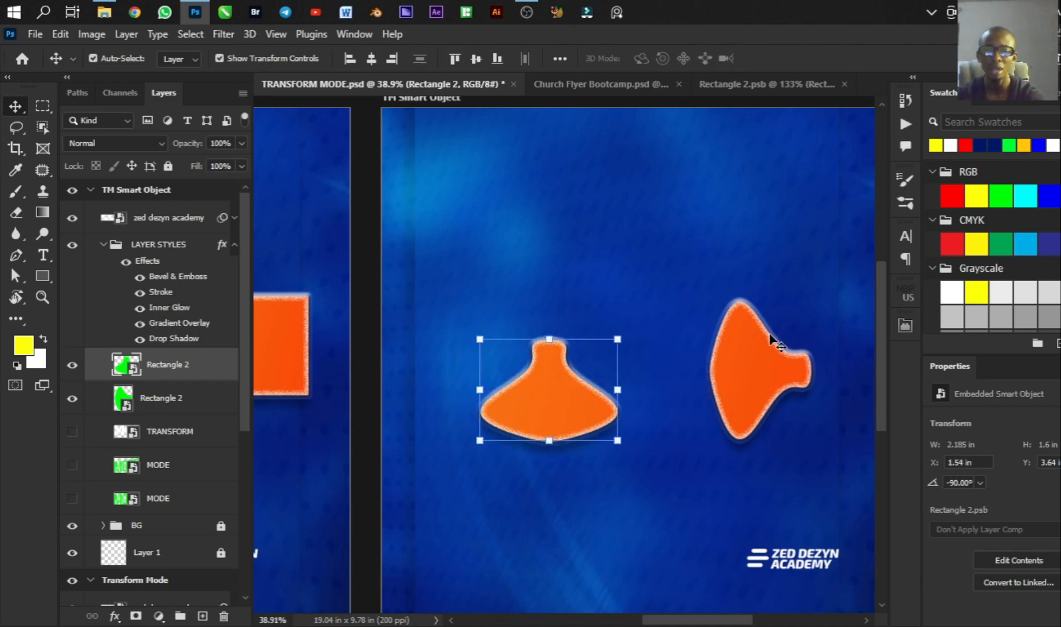
# Step: Compare the circle in Rectangle 2.psb with the two warped shapes in TRANSFORM MODE.psd
pyautogui.click(765, 84)
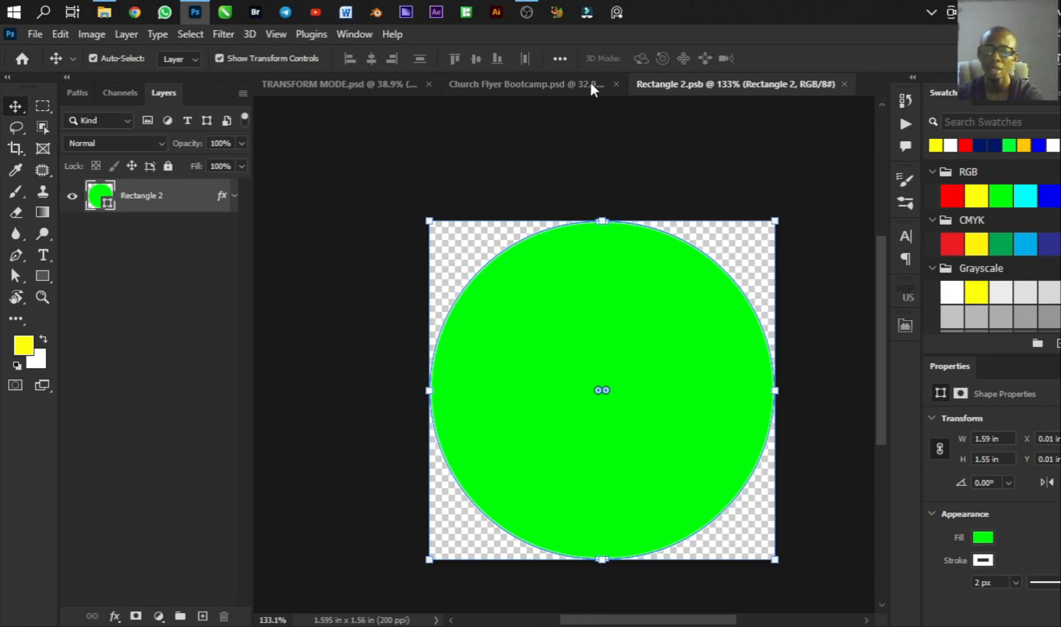
pyautogui.click(329, 85)
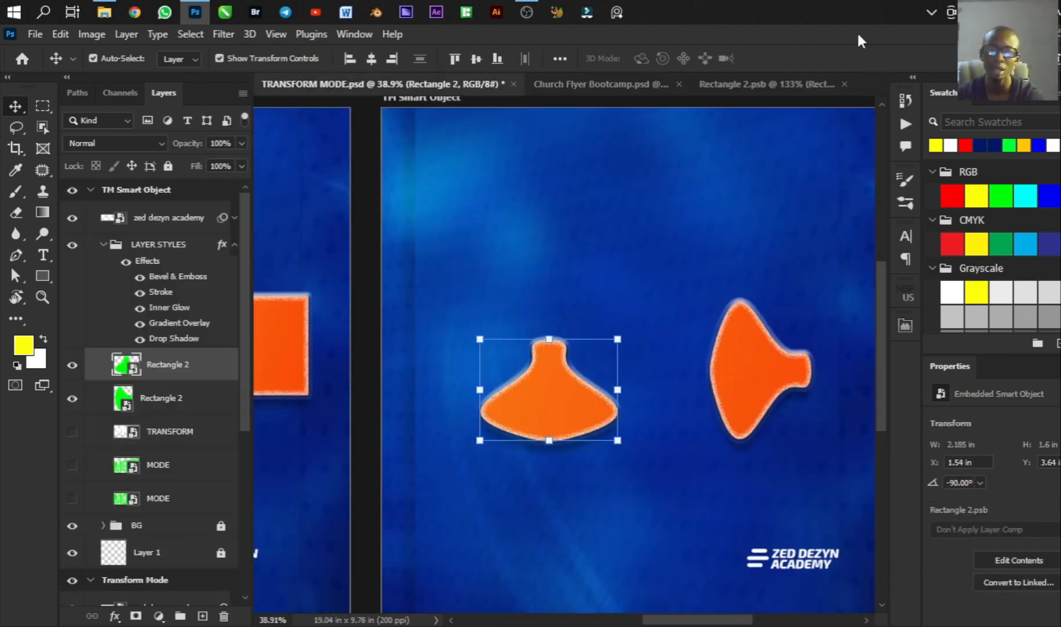
pyautogui.click(769, 84)
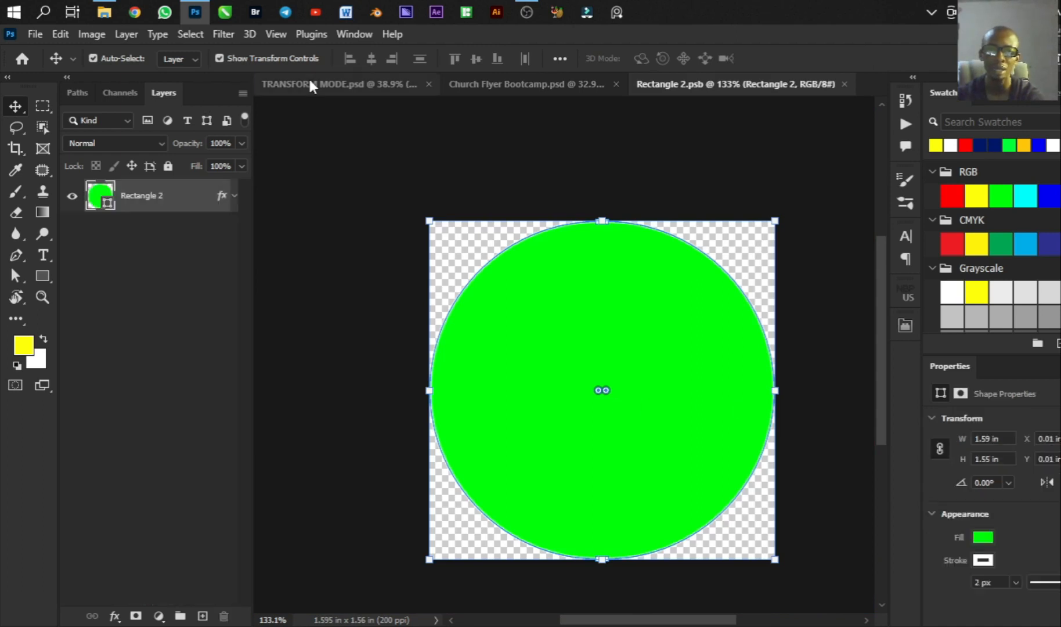
pyautogui.click(311, 85)
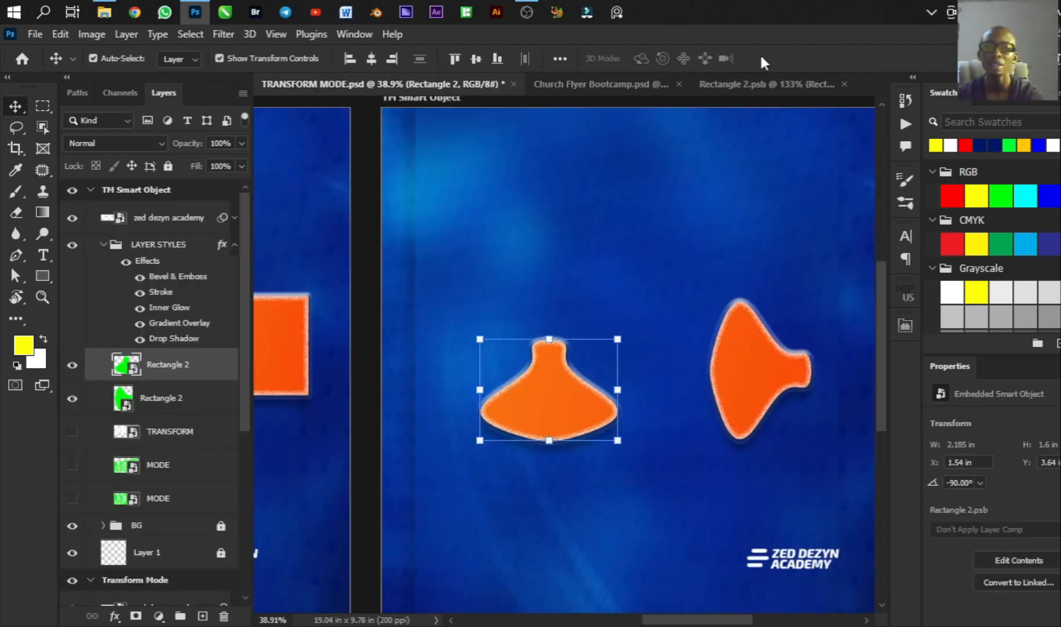
pyautogui.click(753, 81)
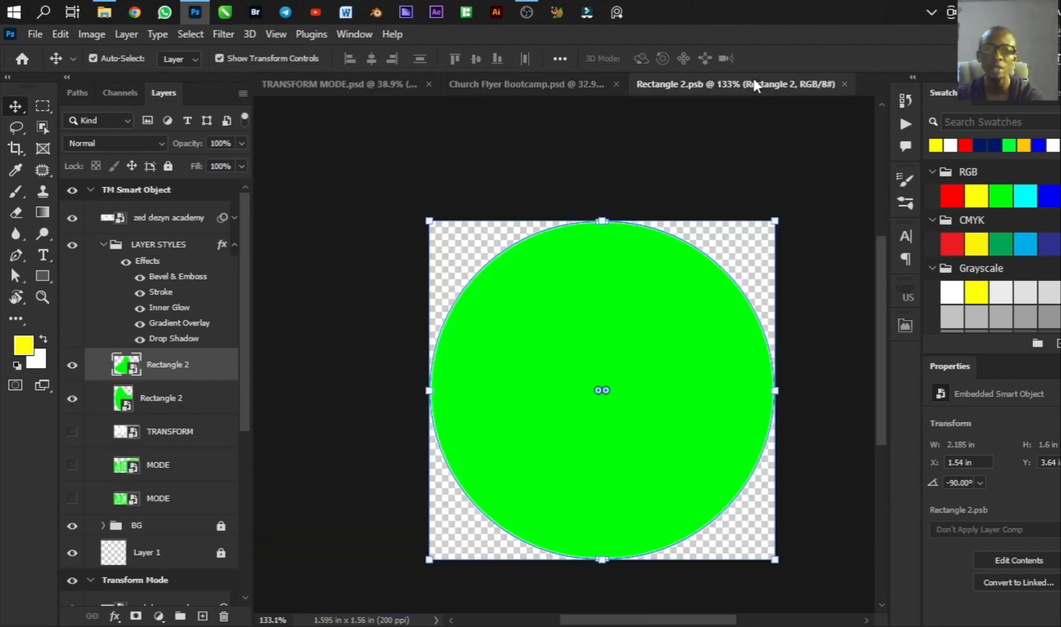
pyautogui.click(312, 84)
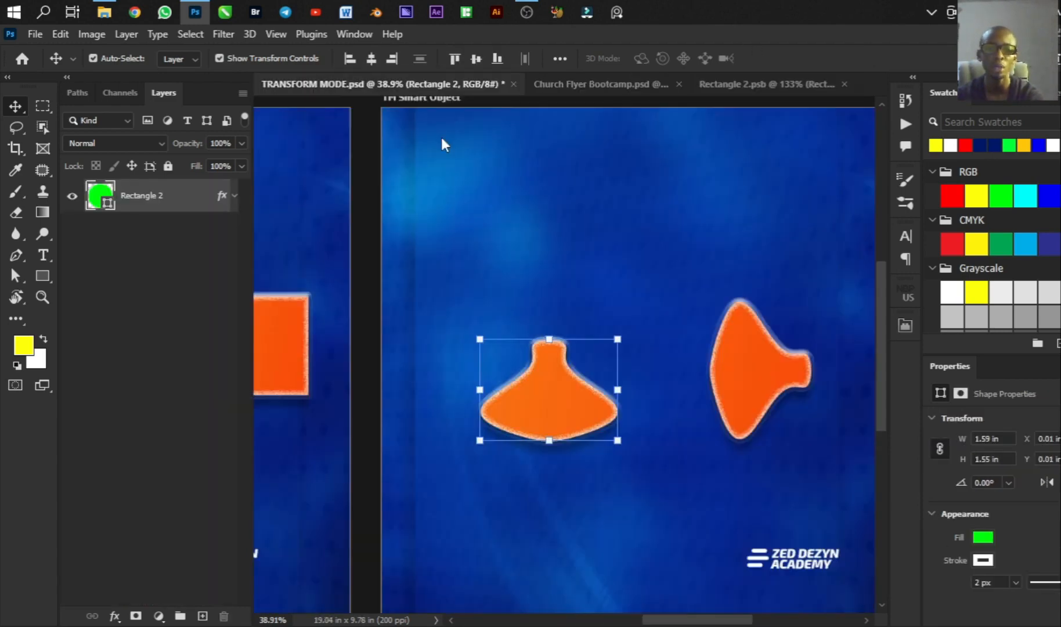
pyautogui.scroll(2, 580, 461)
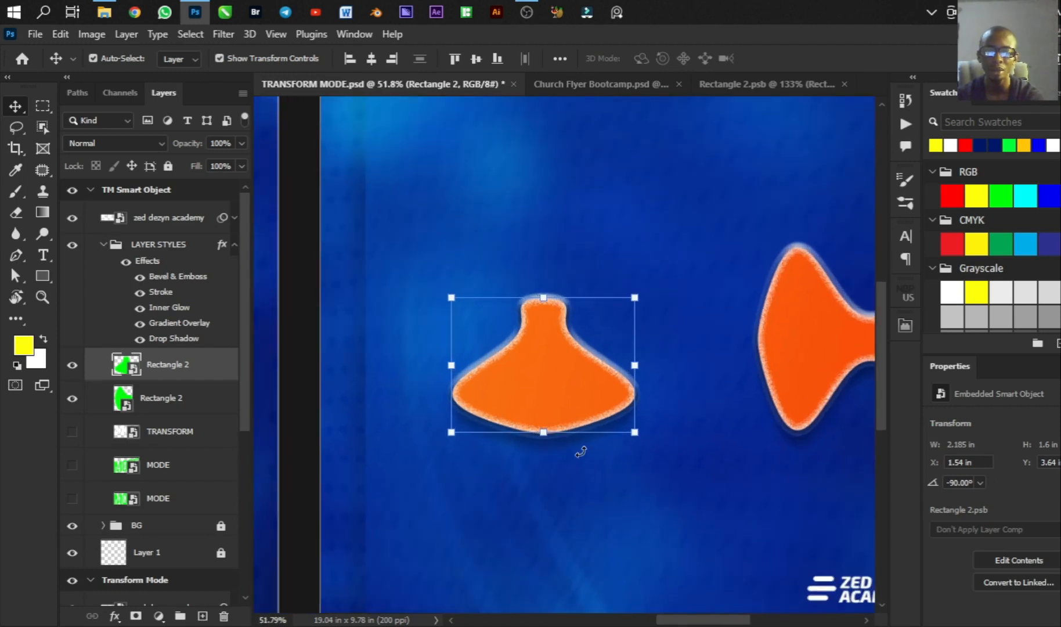
# Step: Add the white text JAR on a new layer above the green circle in Rectangle 2.psb
pyautogui.click(799, 84)
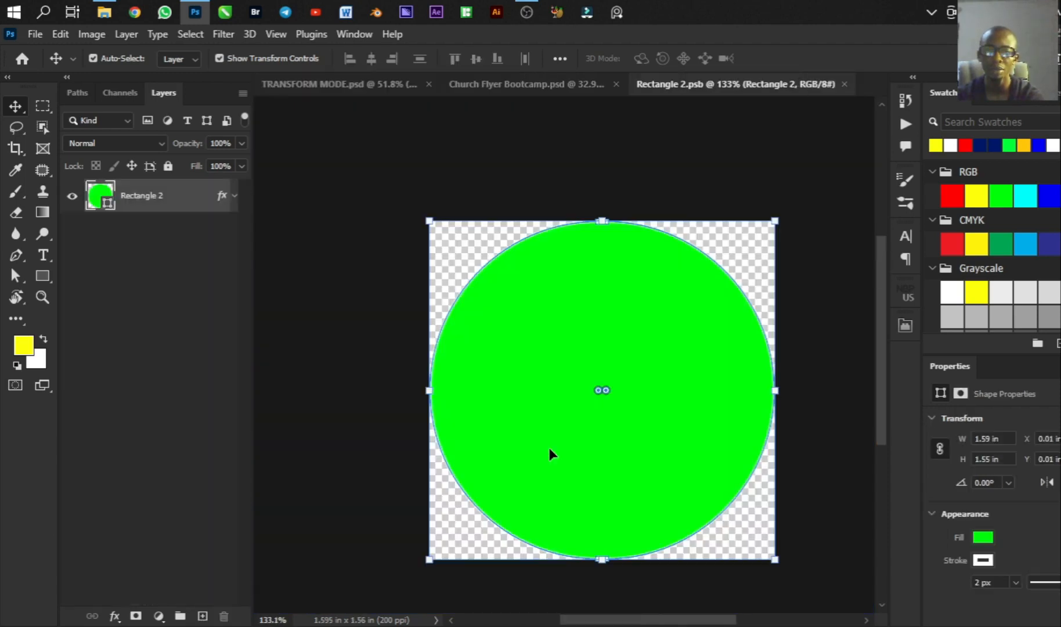
pyautogui.click(202, 616)
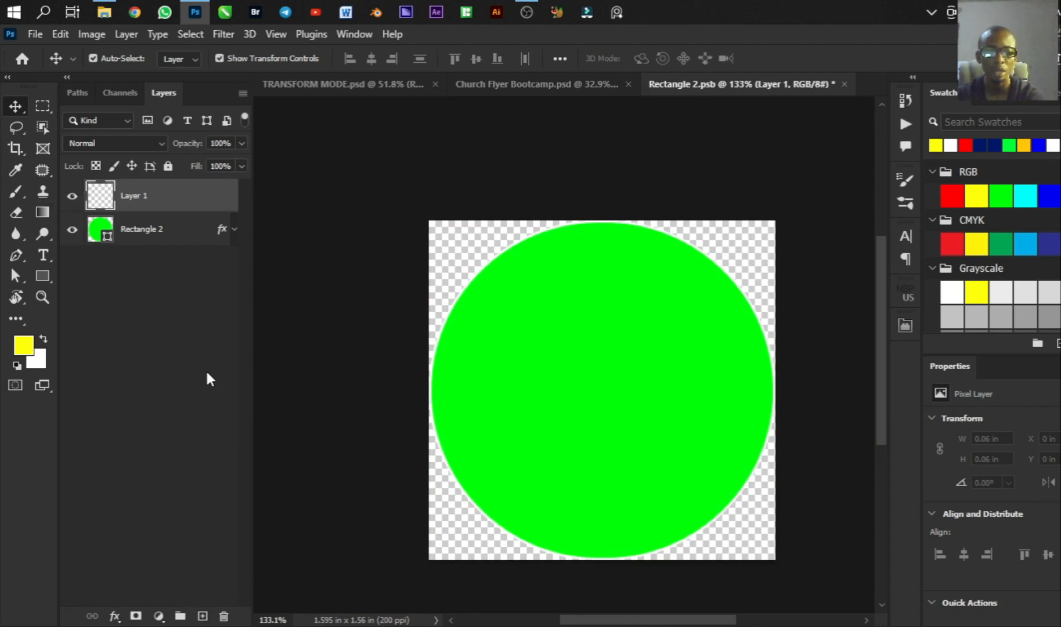
pyautogui.press('t')
pyautogui.click(582, 379)
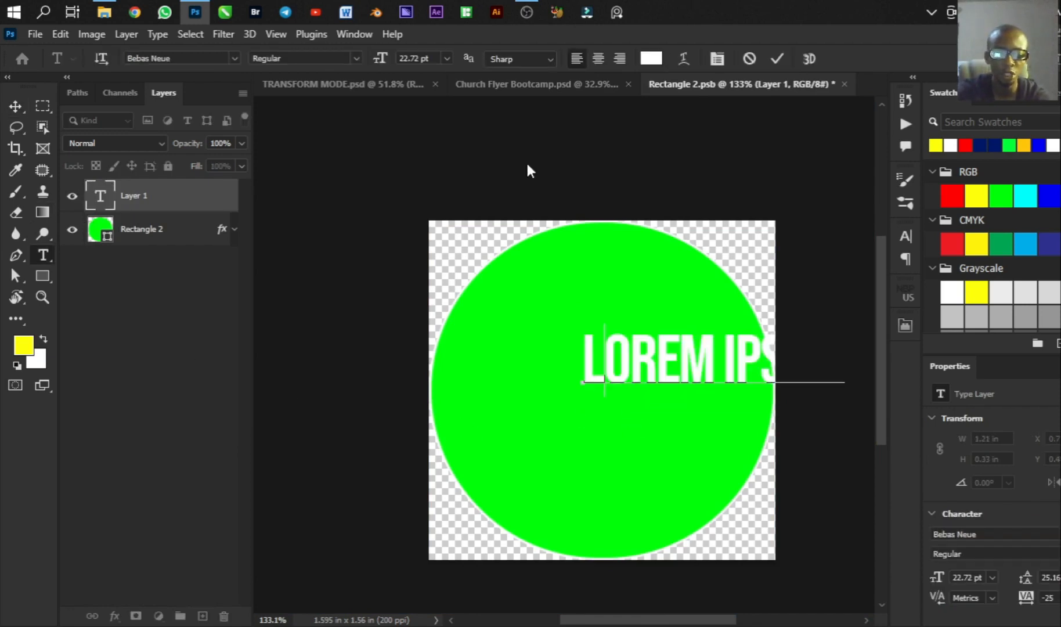
pyautogui.write('FISH')
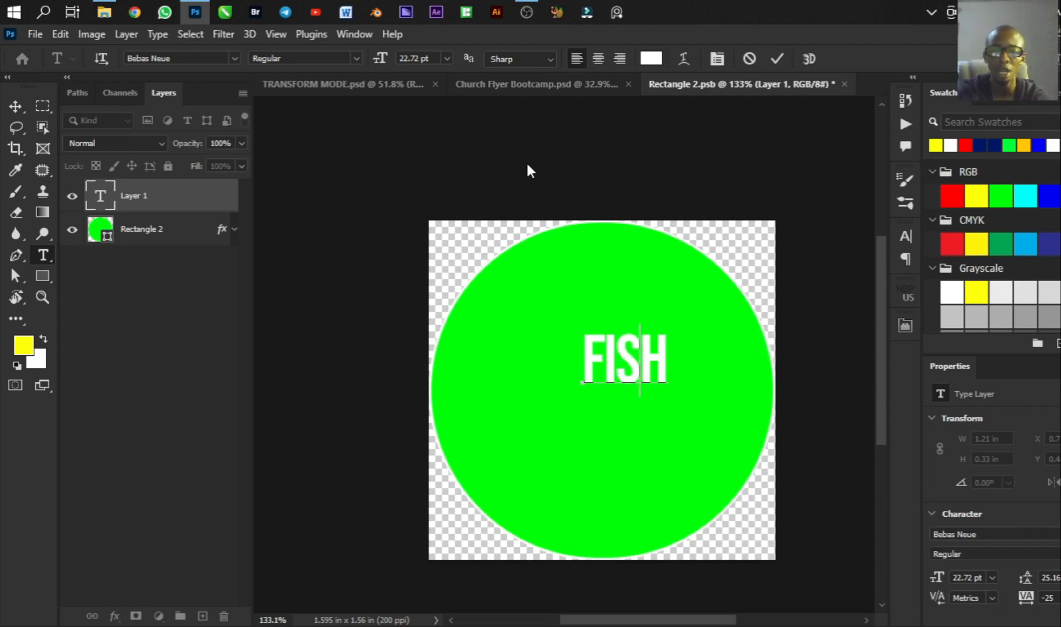
pyautogui.press('BackSpace')
pyautogui.press('BackSpace')
pyautogui.press('BackSpace')
pyautogui.press('BackSpace')
pyautogui.write('JAR')
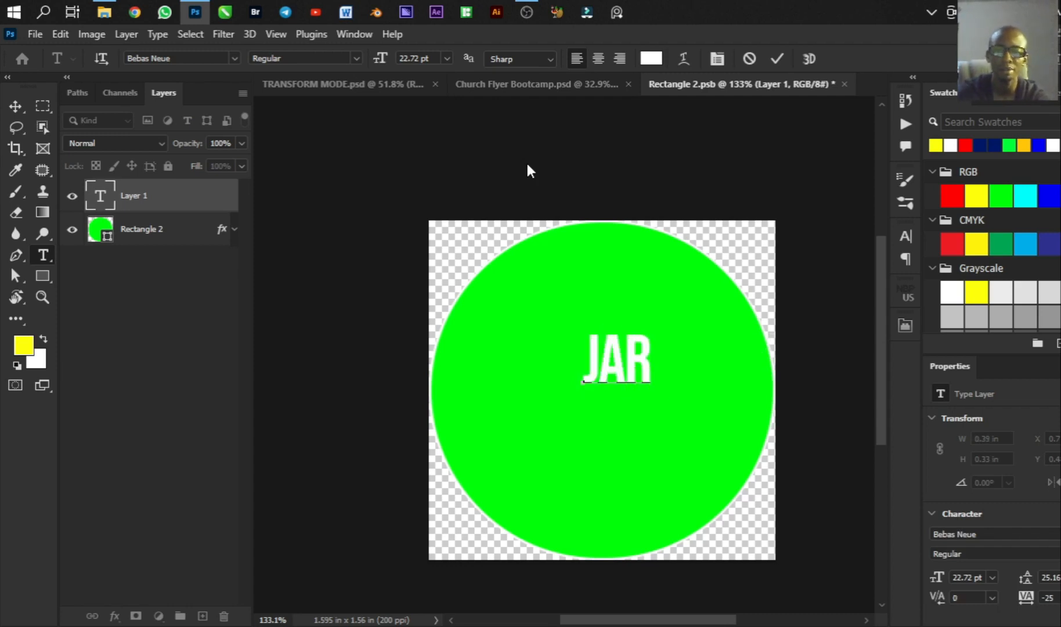
pyautogui.hotkey('ctrl', 'Return')
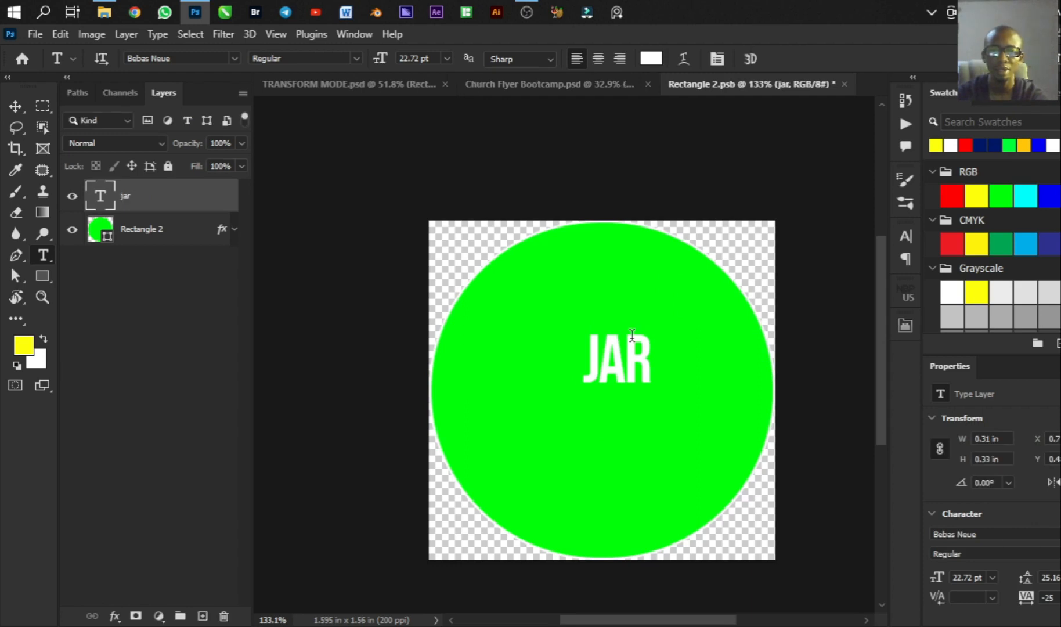
# Step: Move the JAR text to the centre of the green circle, save Rectangle 2.psb, and return to TRANSFORM MODE.psd
pyautogui.press('v')
pyautogui.moveTo(617, 363); pyautogui.dragTo(590, 419)
pyautogui.press('ctrl')
pyautogui.hotkey('ctrl', 's')
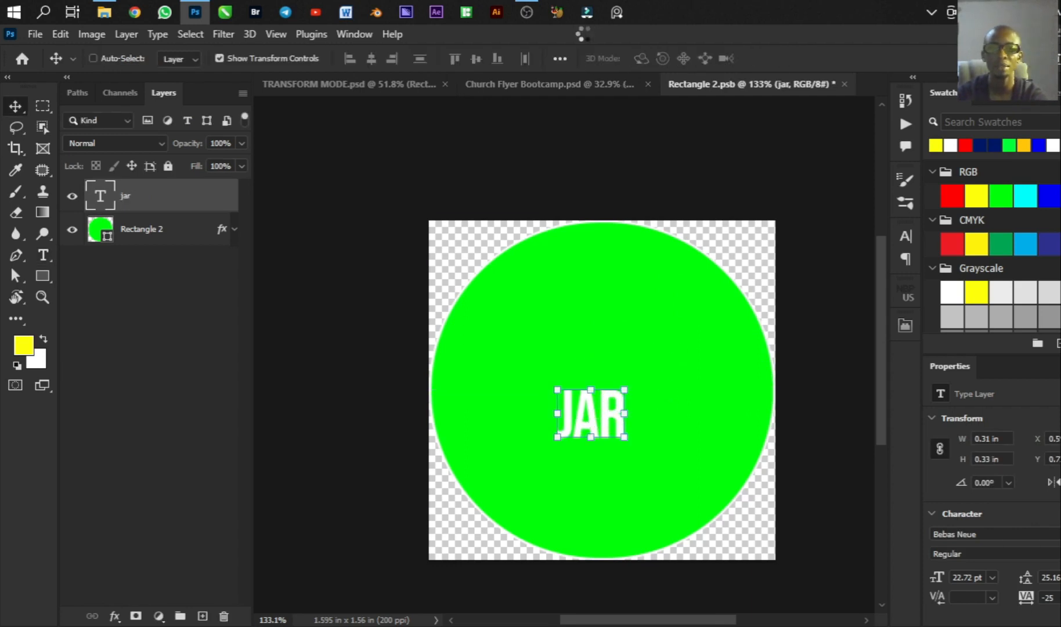
pyautogui.click(375, 85)
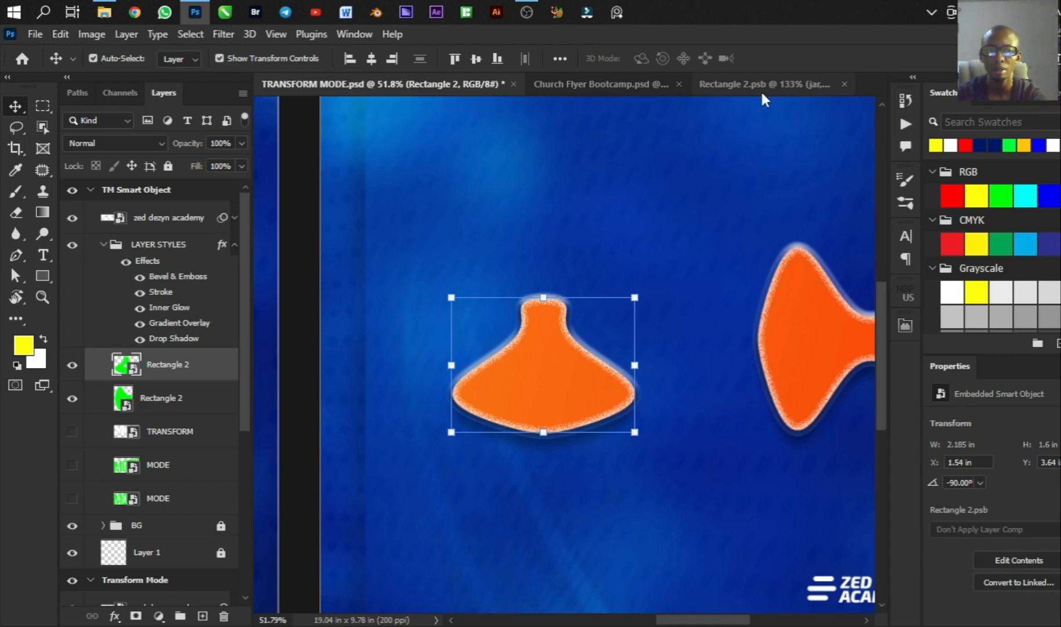
pyautogui.scroll(-2, 636, 344)
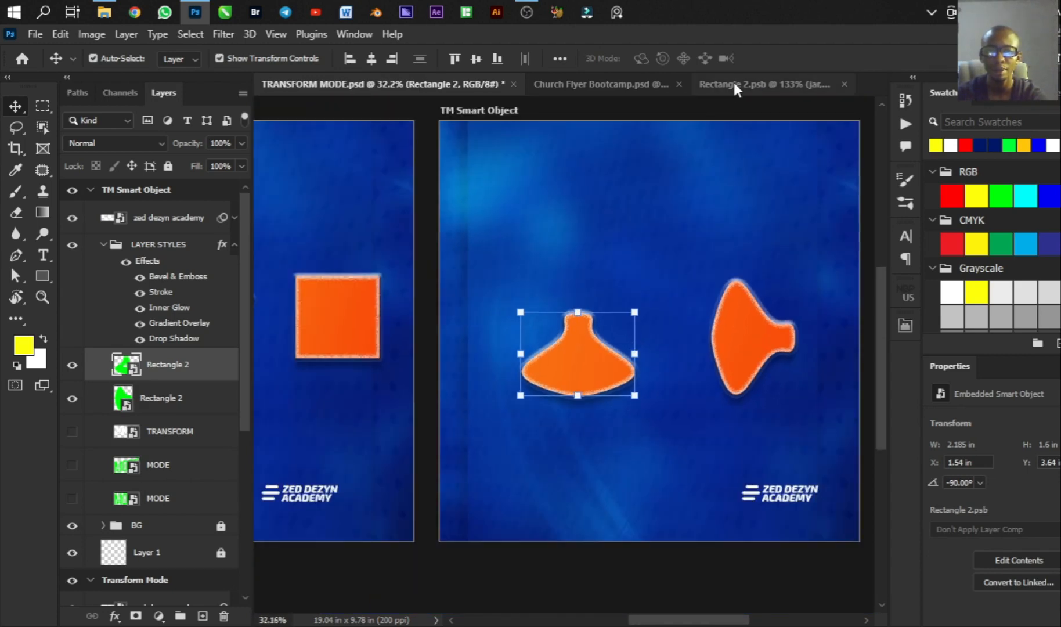
pyautogui.click(734, 84)
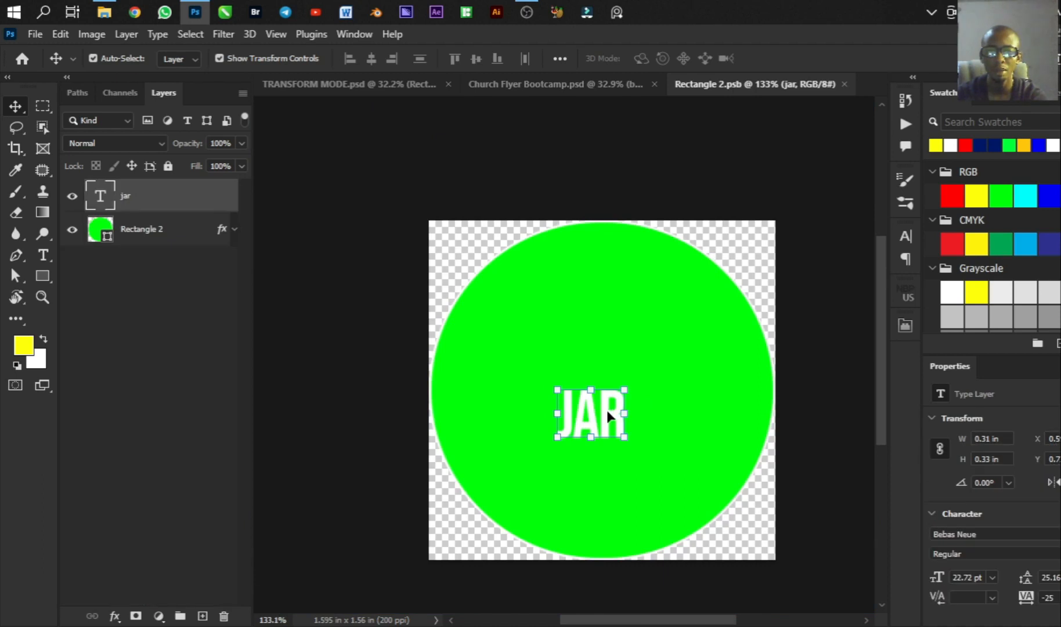
pyautogui.moveTo(606, 410); pyautogui.dragTo(621, 391)
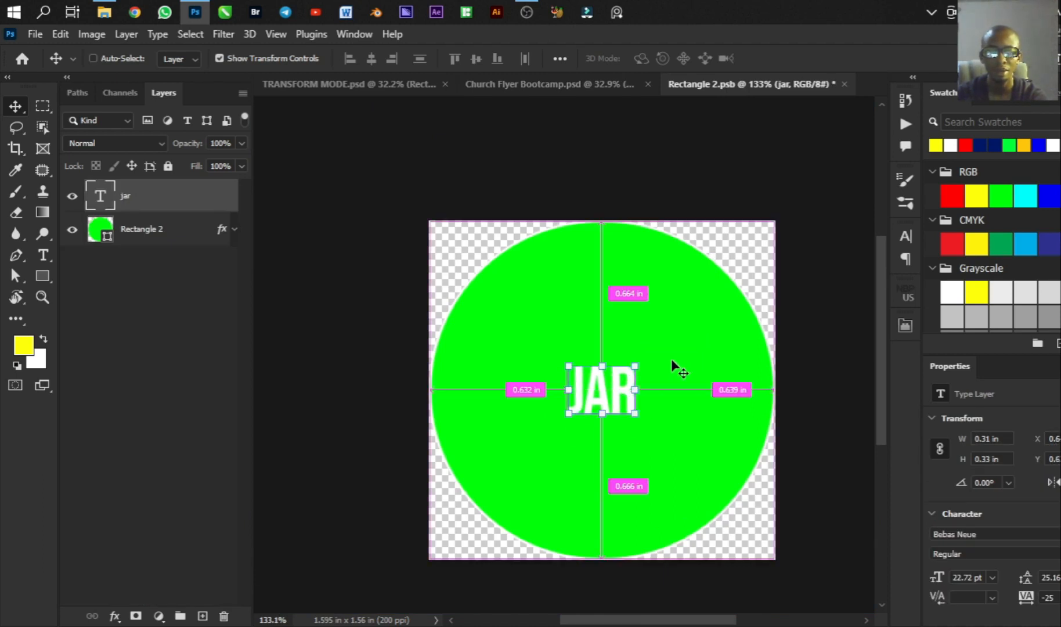
pyautogui.hotkey('ctrl', 's')
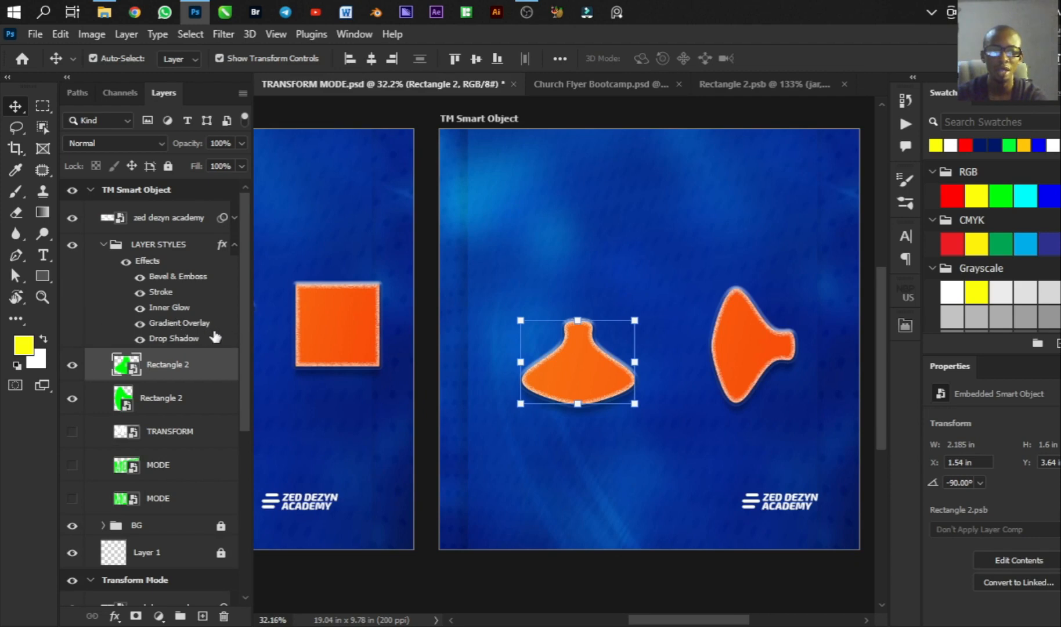
# Step: Hide the Gradient Overlay effect of the LAYER STYLES group and inspect the JAR text on both warped shapes
pyautogui.click(142, 324)
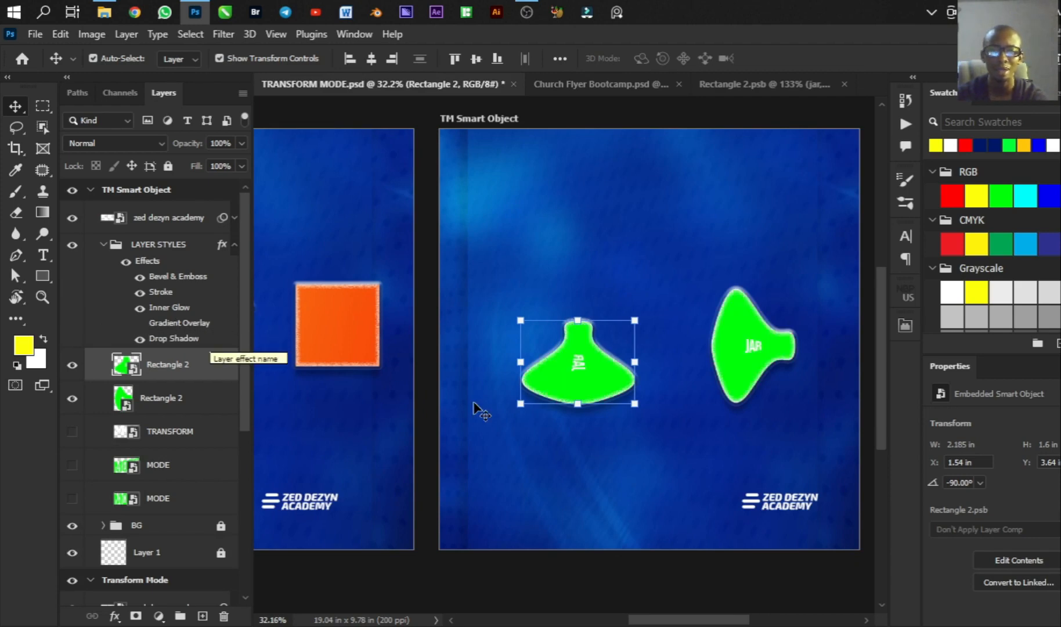
pyautogui.scroll(1, 626, 395)
pyautogui.scroll(3, 626, 394)
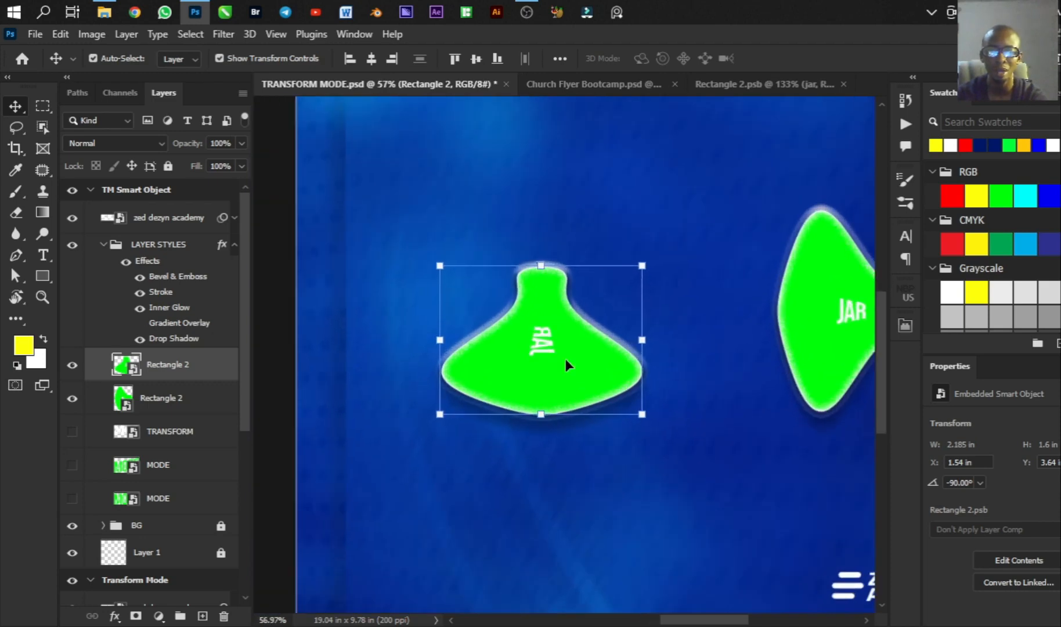
pyautogui.scroll(-3, 519, 346)
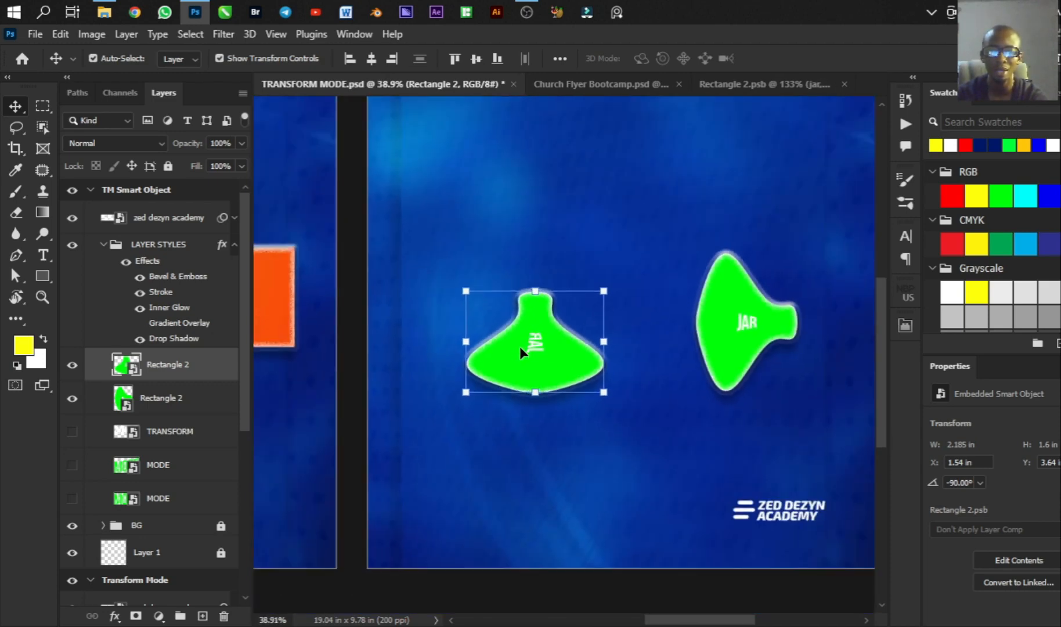
pyautogui.scroll(3, 681, 343)
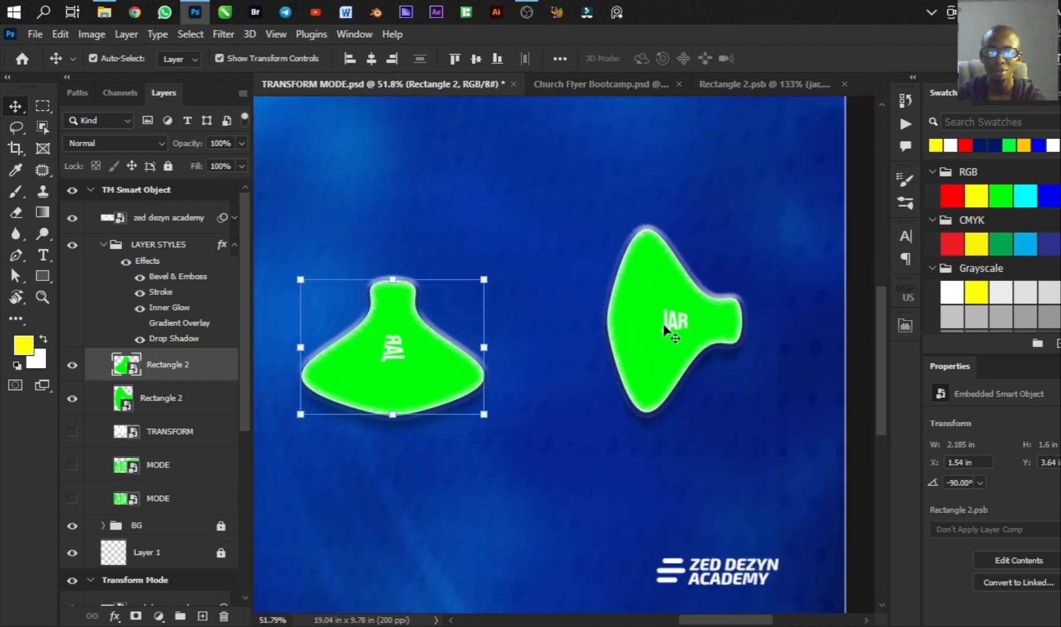
# Step: Flip the JAR text horizontally in Rectangle 2.psb, save it, and return to TRANSFORM MODE.psd
pyautogui.click(730, 83)
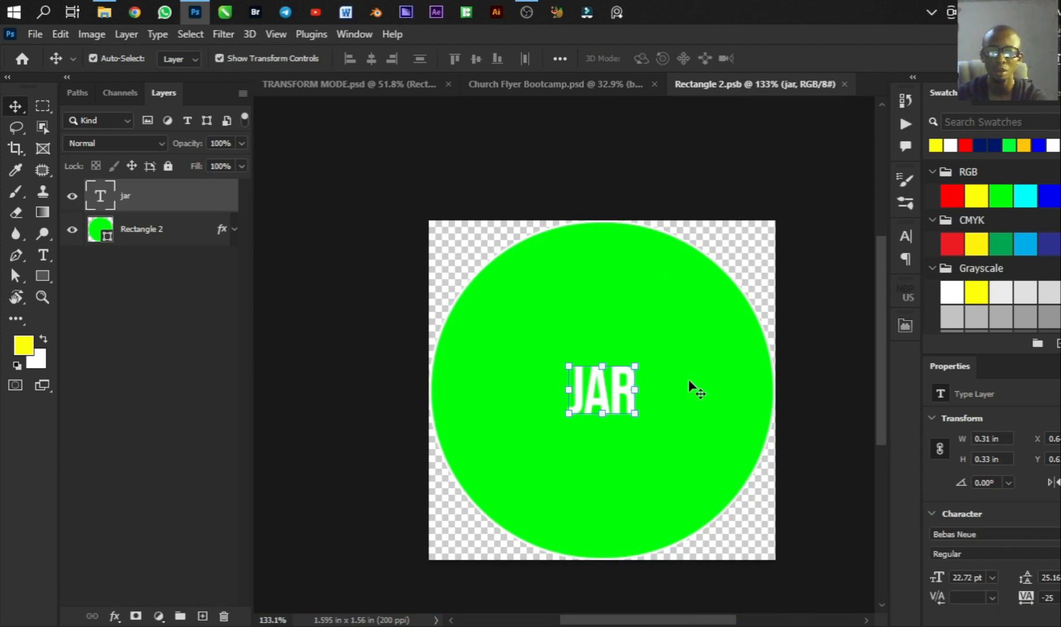
pyautogui.click(348, 84)
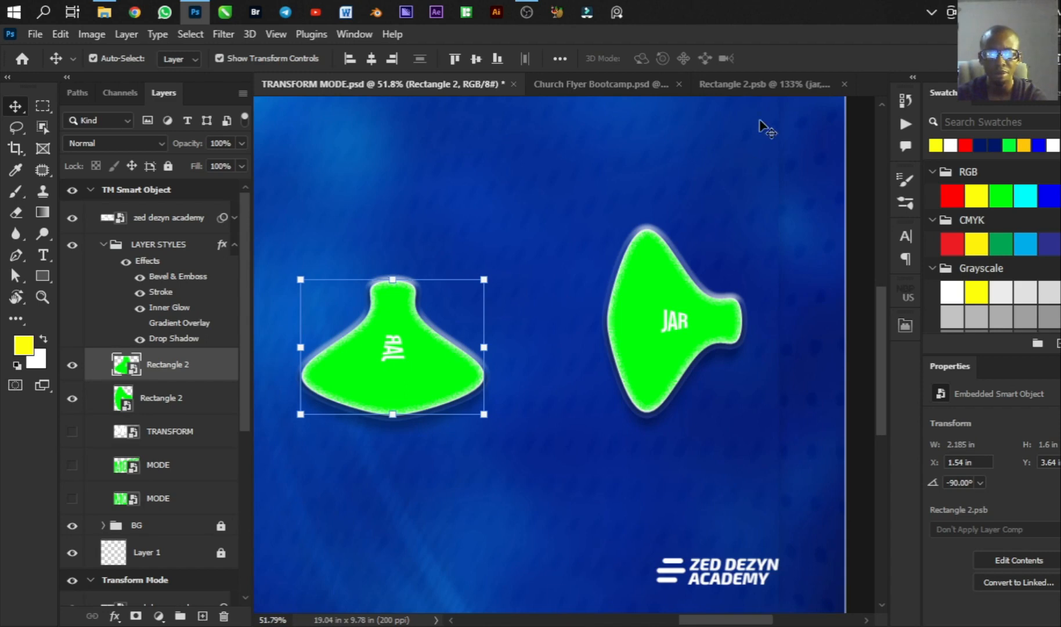
pyautogui.click(759, 82)
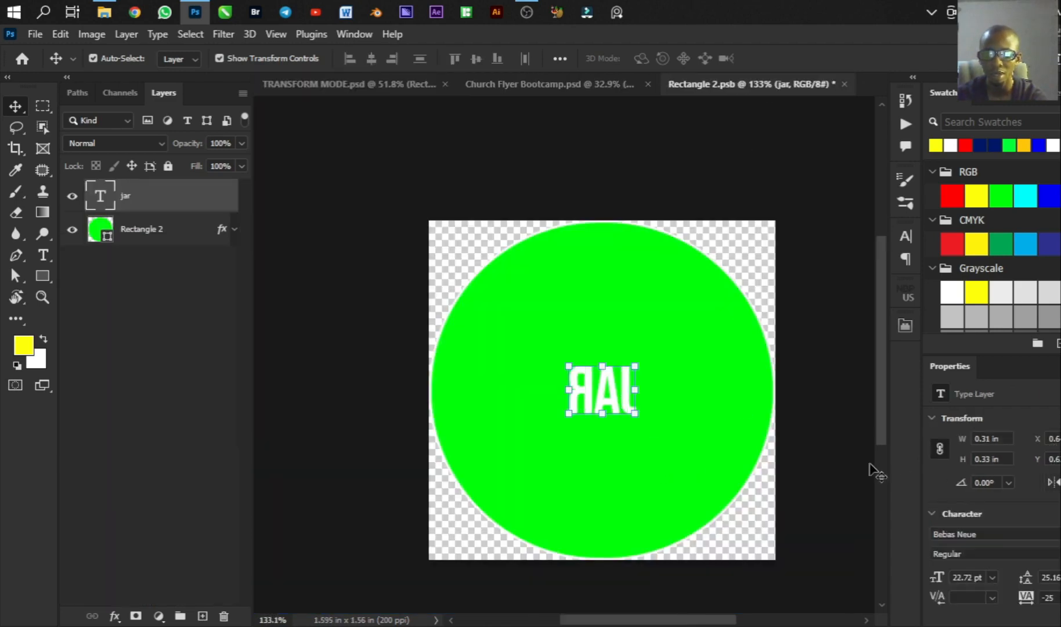
pyautogui.hotkey('ctrl', 's')
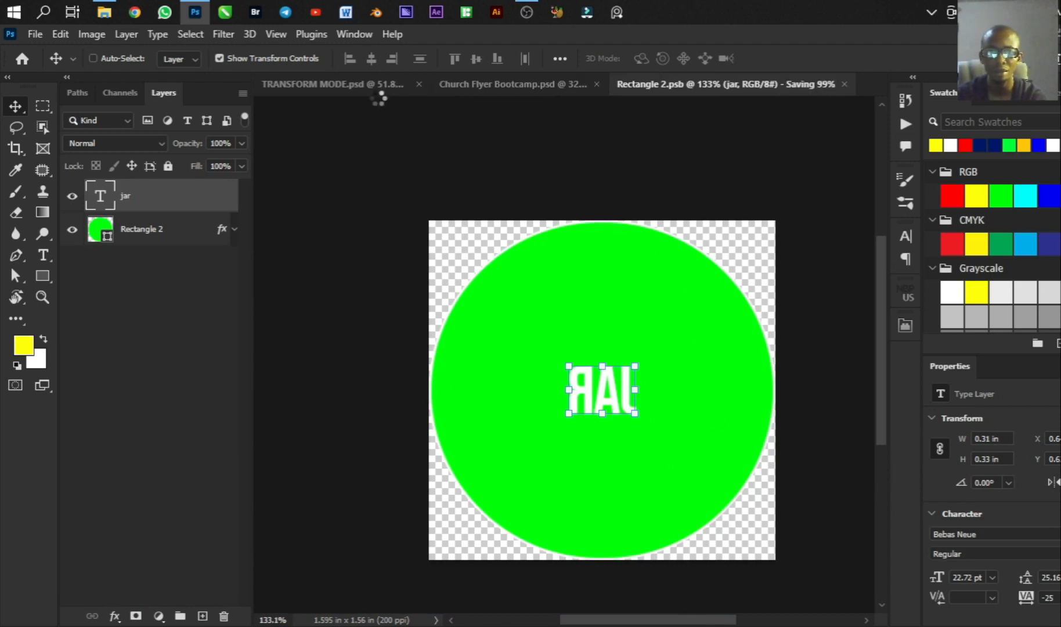
pyautogui.click(364, 86)
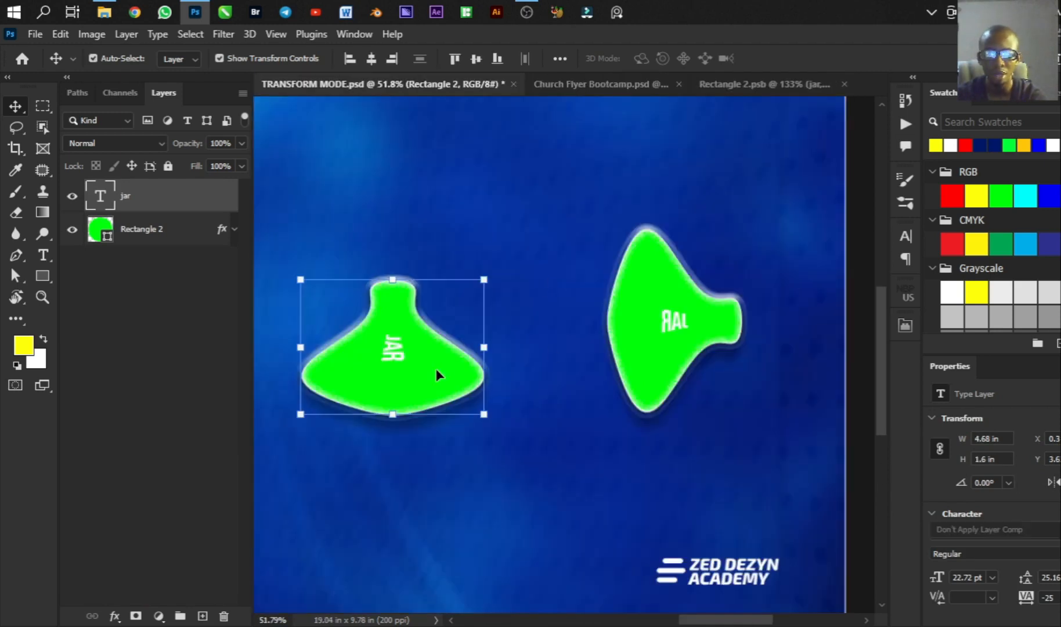
# Step: Try rotating the JAR text by -90° in Rectangle 2.psb, save it, and check both warped shapes in TRANSFORM MODE.psd
pyautogui.click(719, 82)
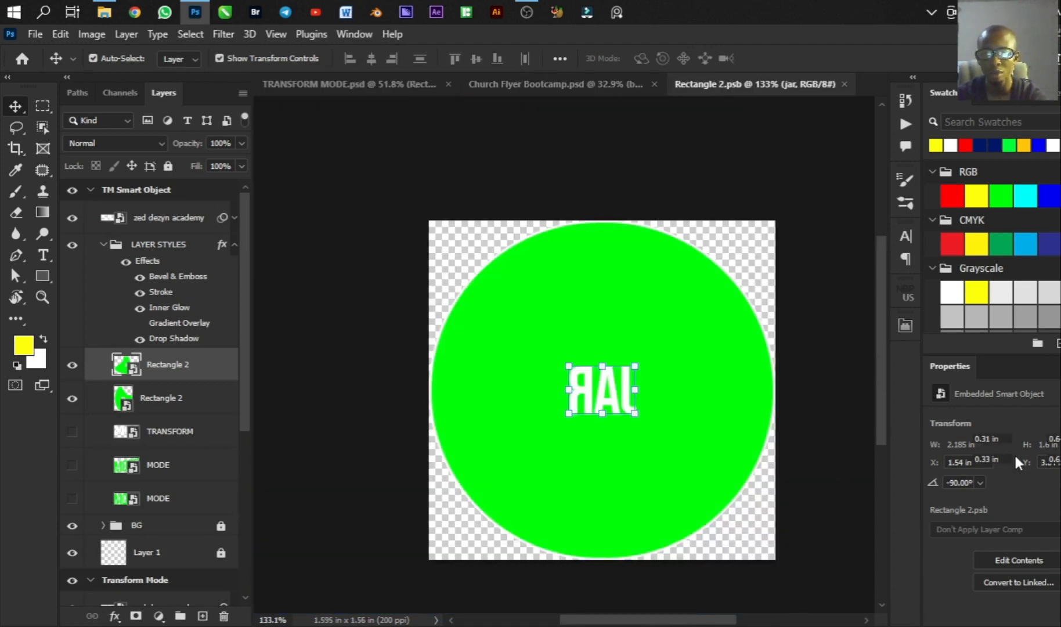
pyautogui.click(1008, 482)
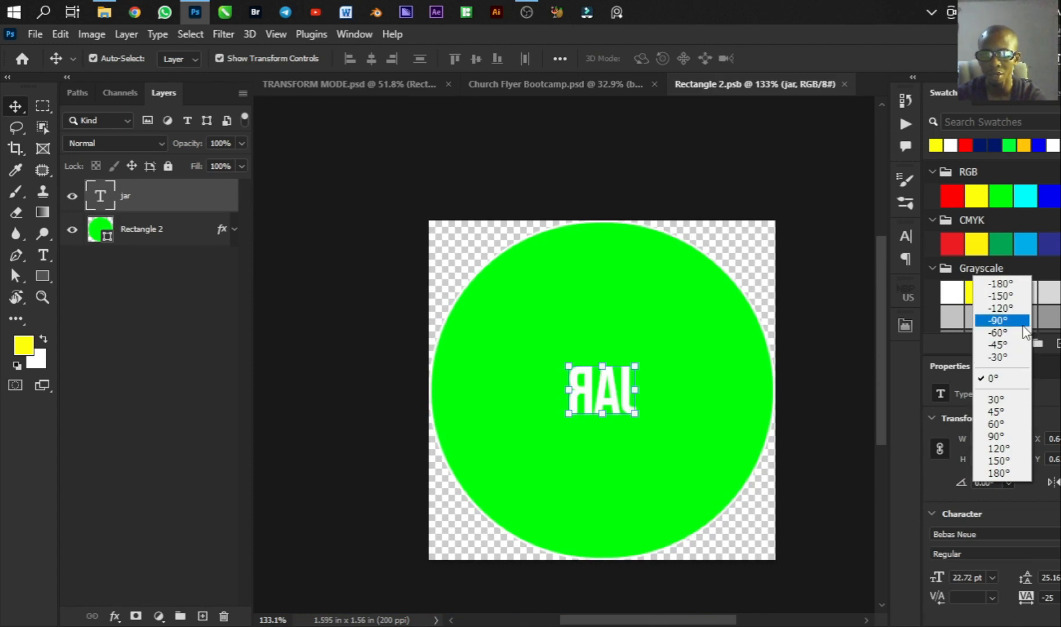
pyautogui.click(1022, 323)
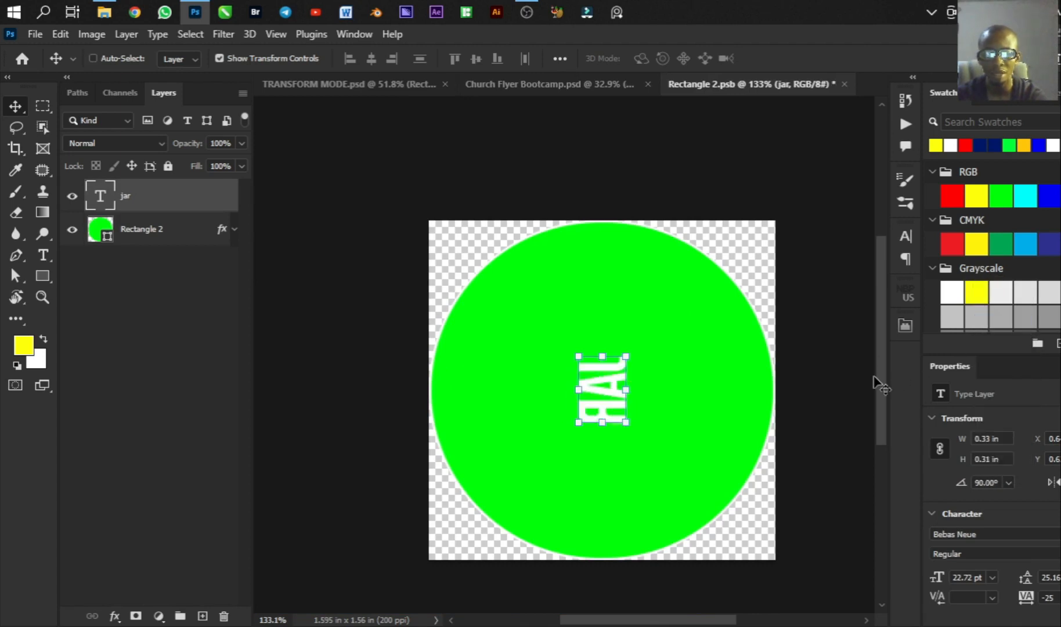
pyautogui.hotkey('ctrl', 's')
pyautogui.click(318, 85)
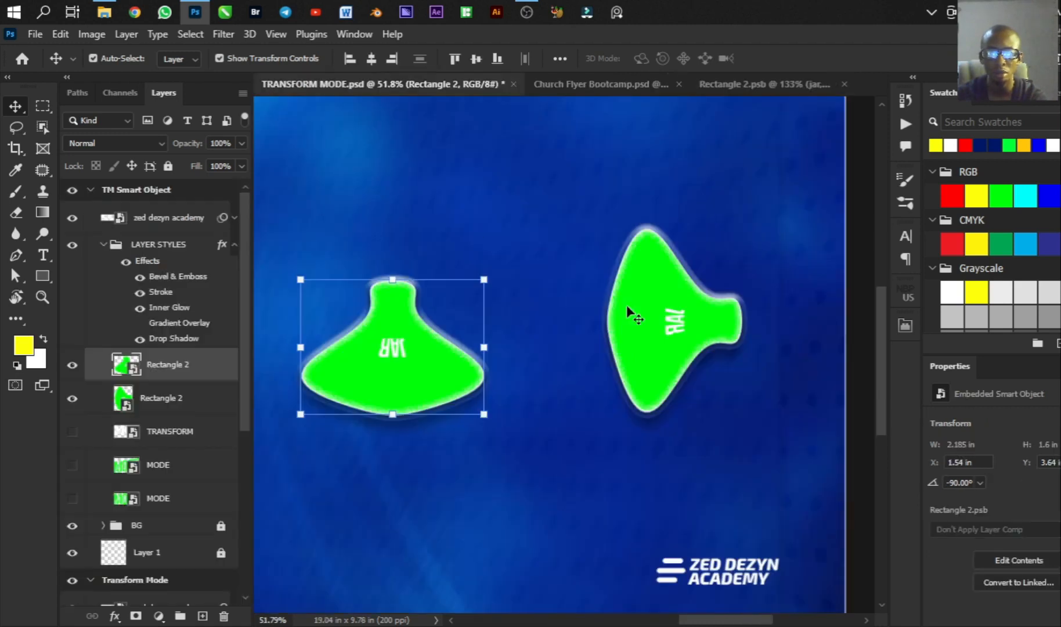
pyautogui.press('ctrl')
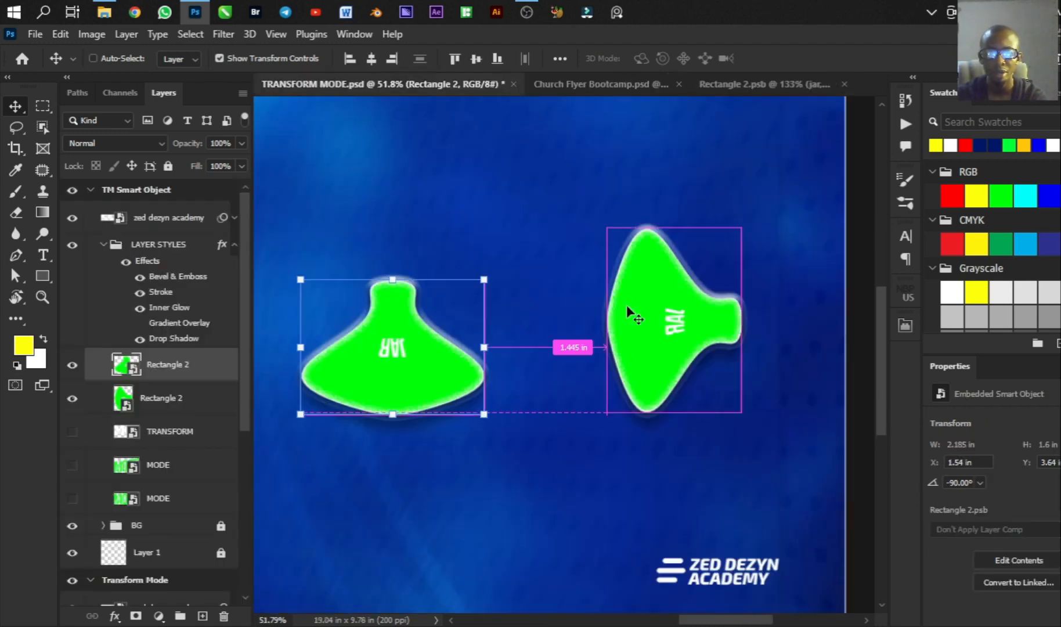
# Step: Undo the last rotation of the JAR text in Rectangle 2.psb, save it, and return to TRANSFORM MODE.psd
pyautogui.click(747, 84)
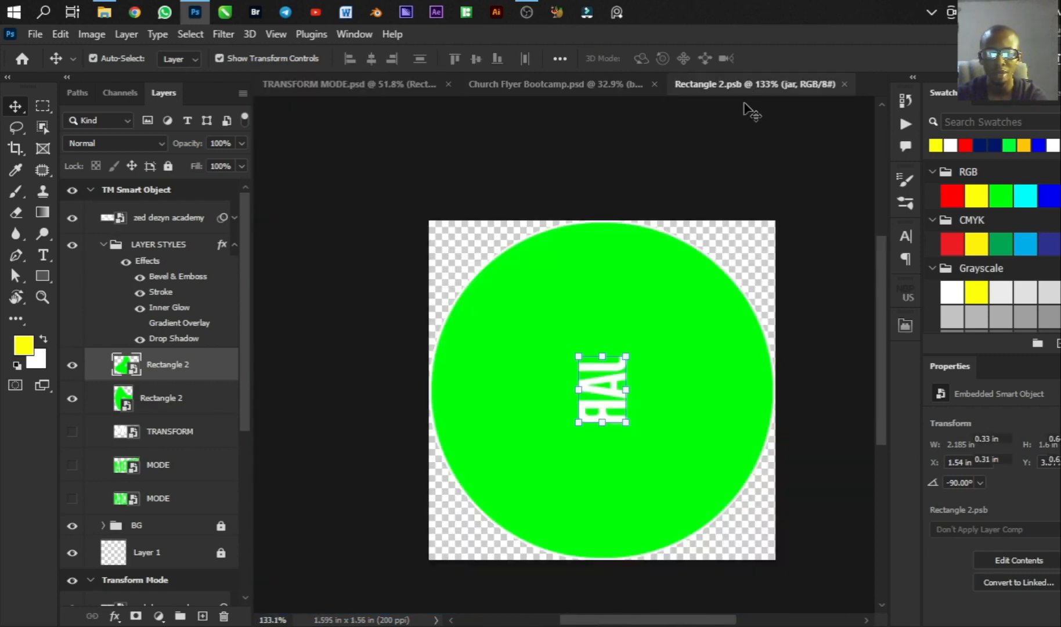
pyautogui.hotkey('ctrl', 'z')
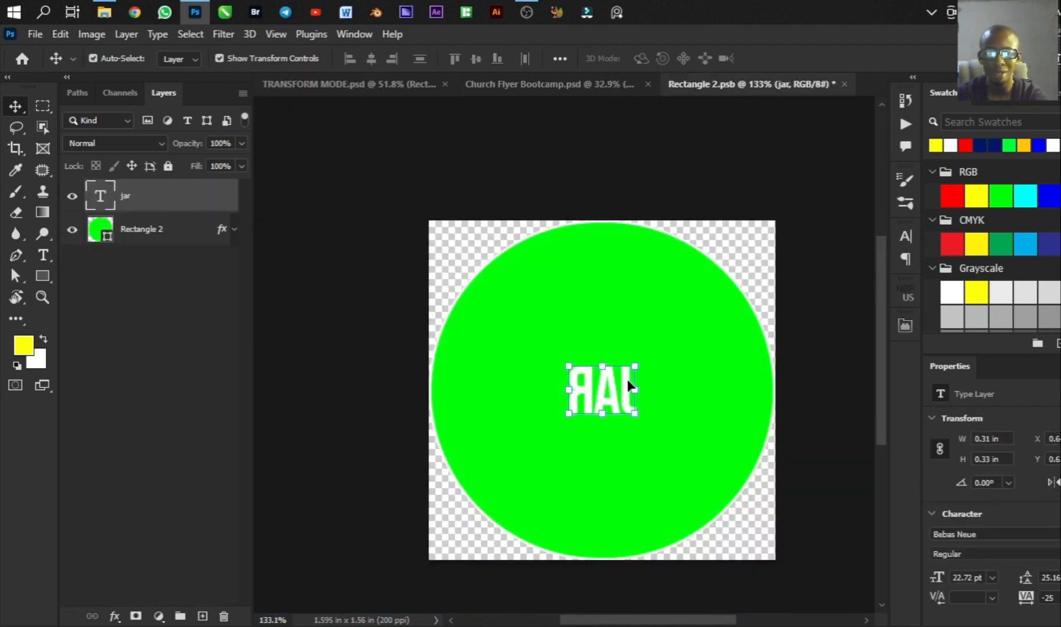
pyautogui.click(317, 82)
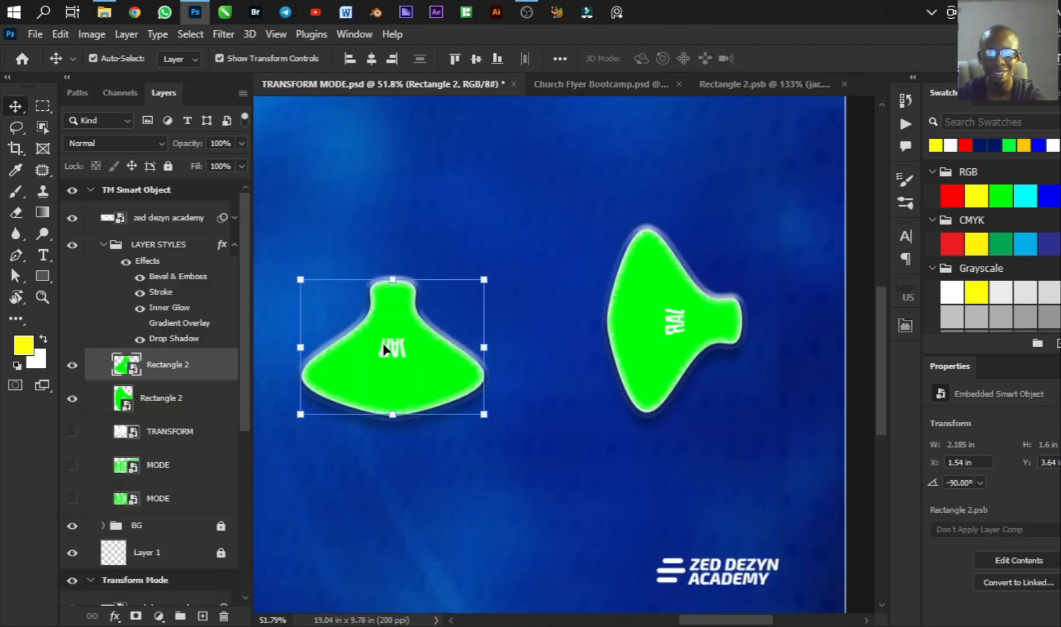
pyautogui.click(778, 87)
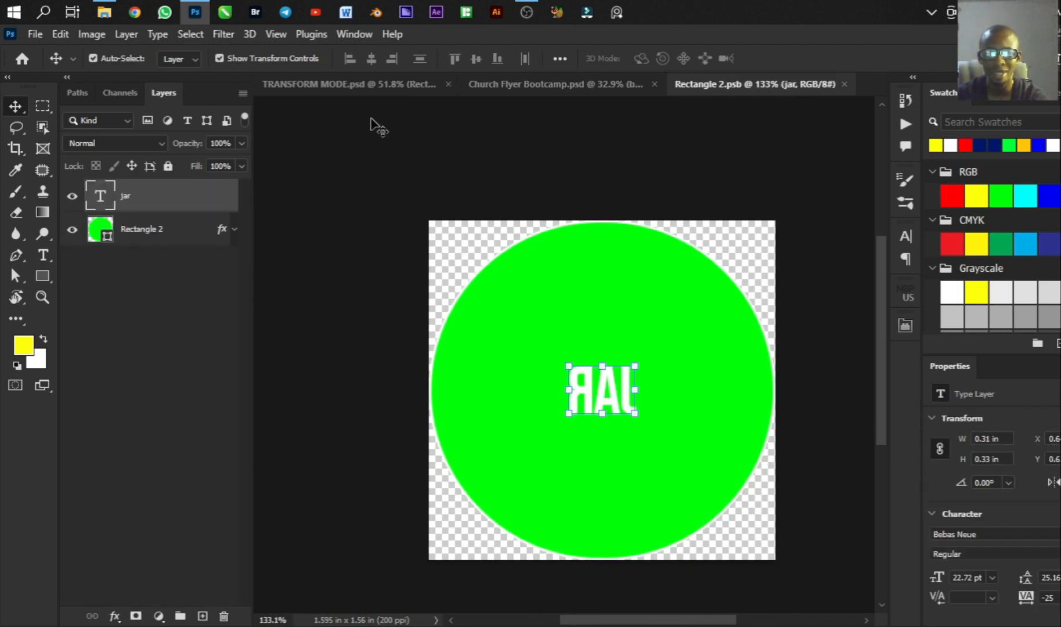
pyautogui.click(366, 90)
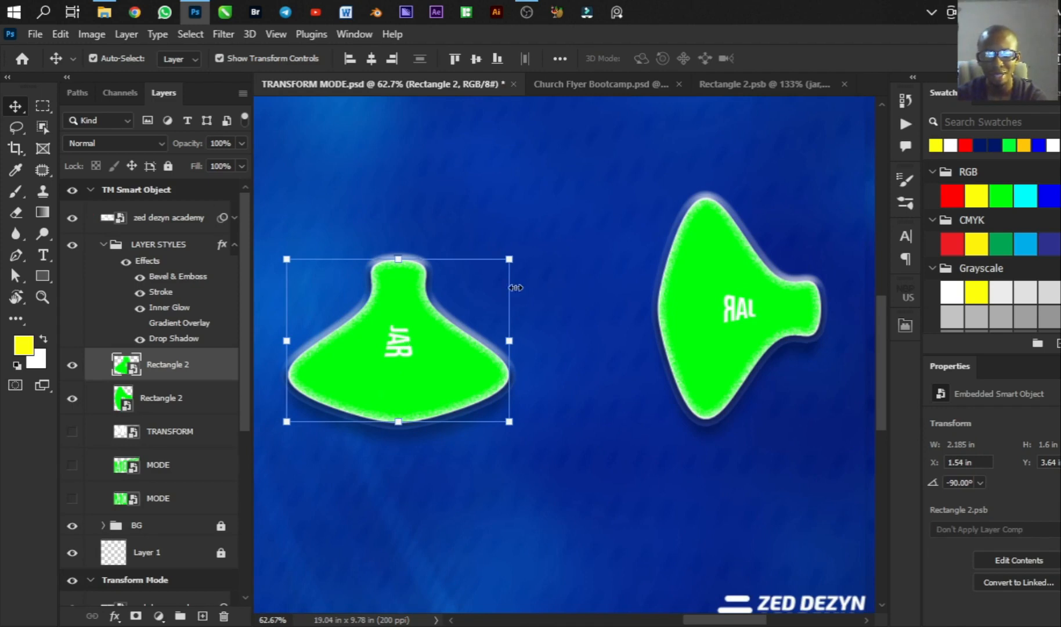
# Step: Rotate the JAR text in Rectangle 2.psb with the 90° preset, save it, and return to TRANSFORM MODE.psd
pyautogui.click(784, 85)
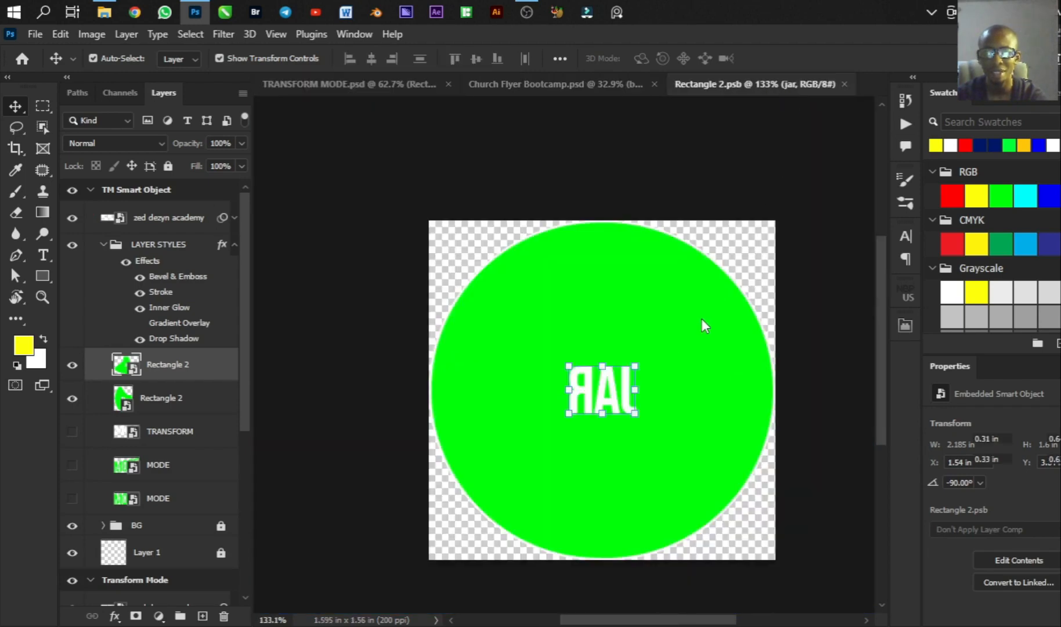
pyautogui.click(604, 406)
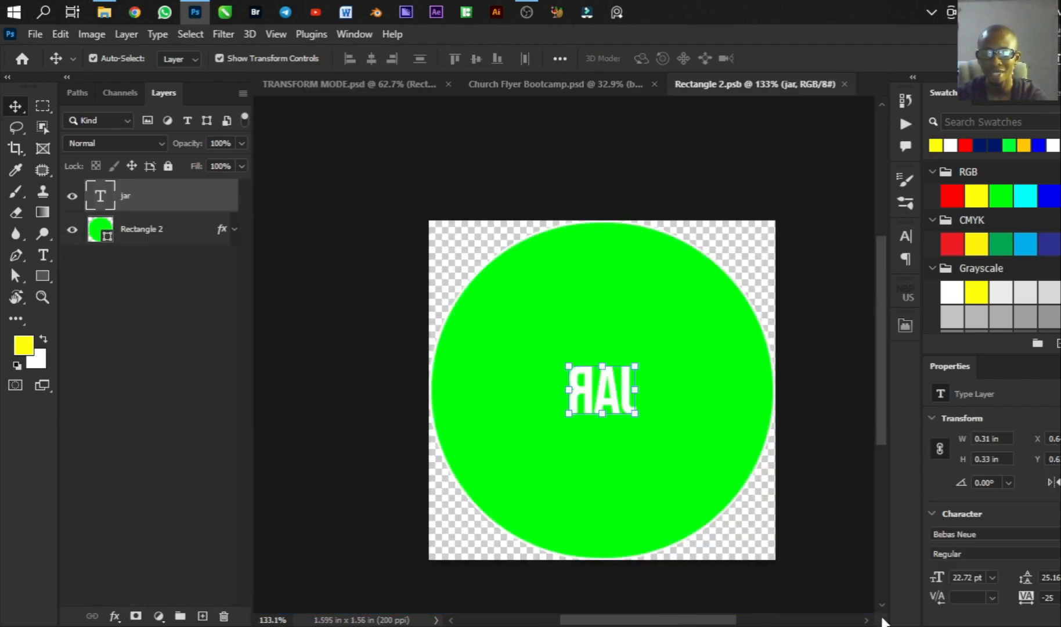
pyautogui.click(1009, 482)
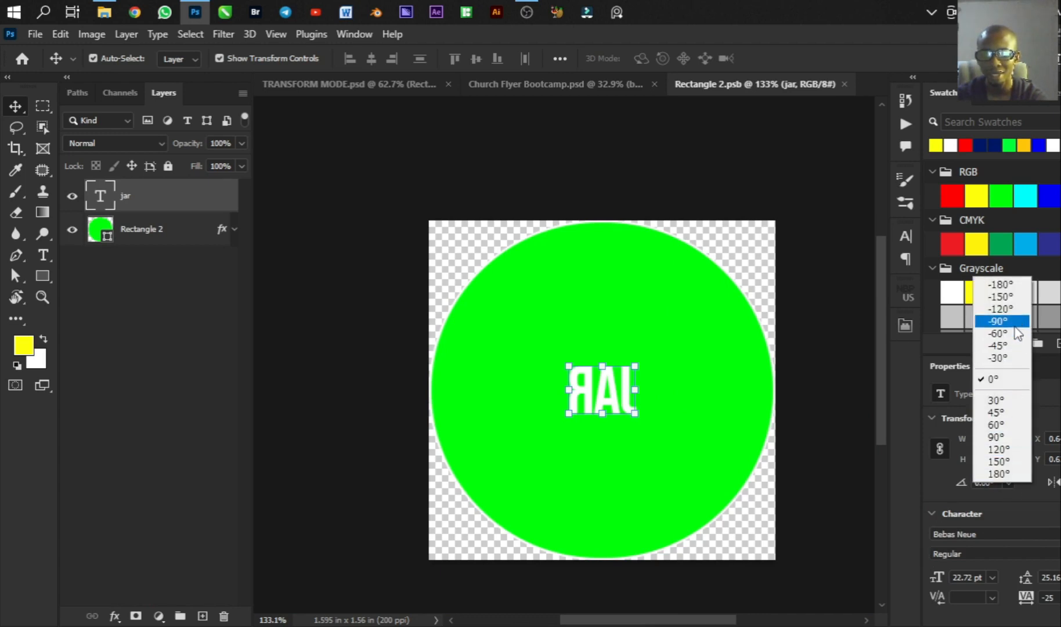
pyautogui.click(997, 437)
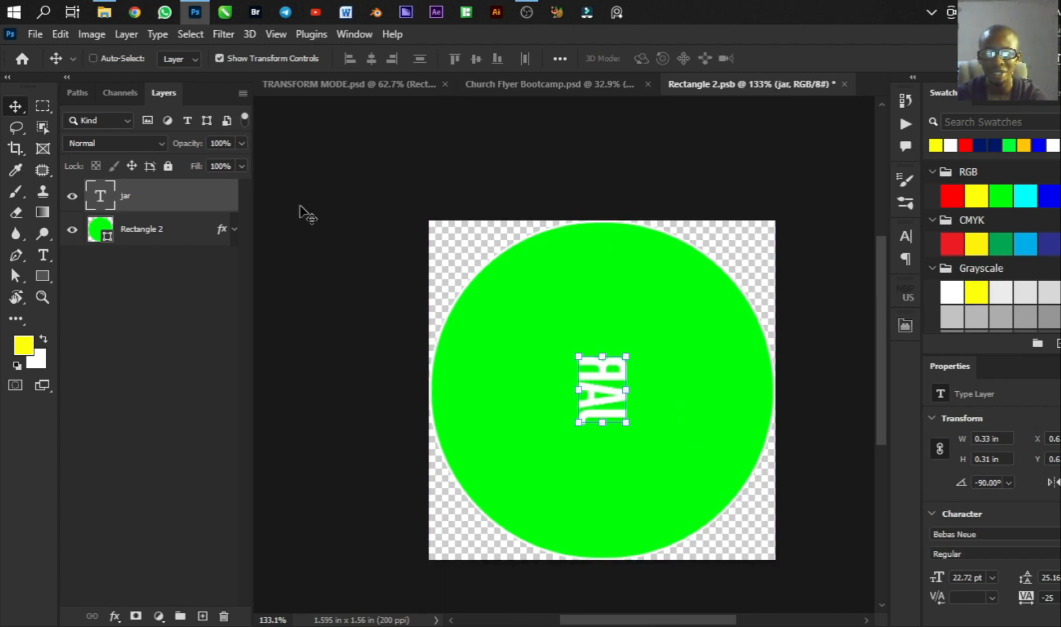
pyautogui.hotkey('ctrl', 's')
pyautogui.click(374, 90)
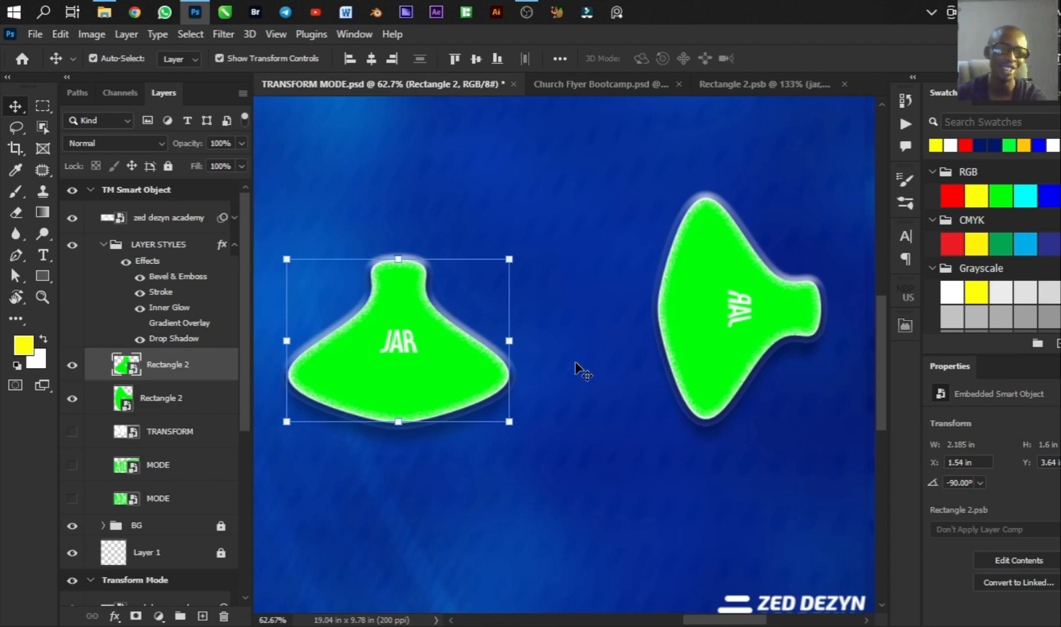
pyautogui.scroll(-2, 581, 366)
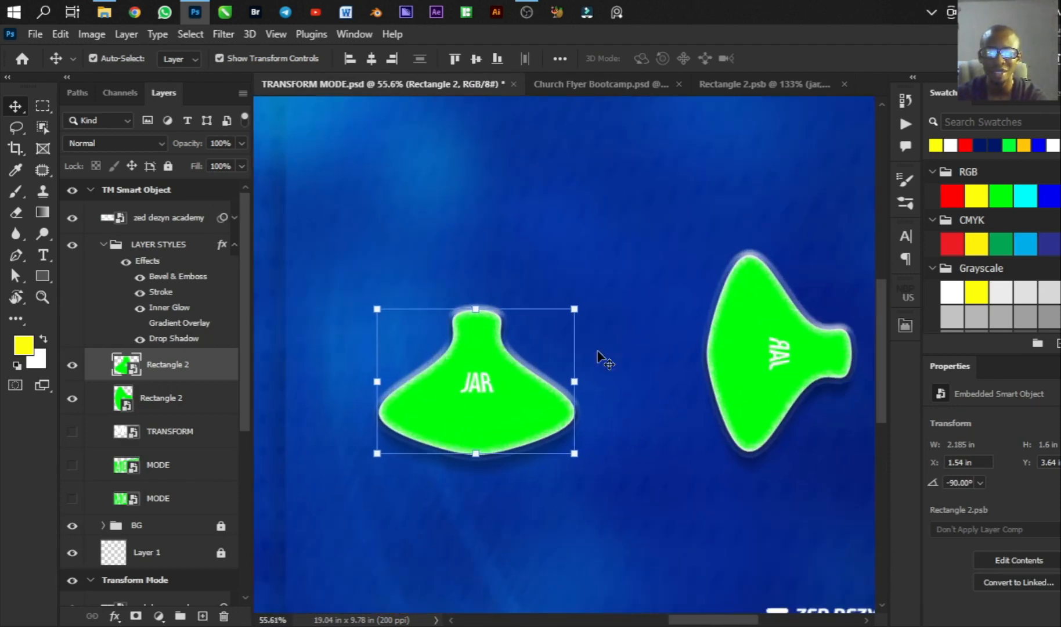
# Step: Enlarge the JAR text in Rectangle 2.psb to about 46.8 pt, save it, and return to TRANSFORM MODE.psd
pyautogui.click(751, 81)
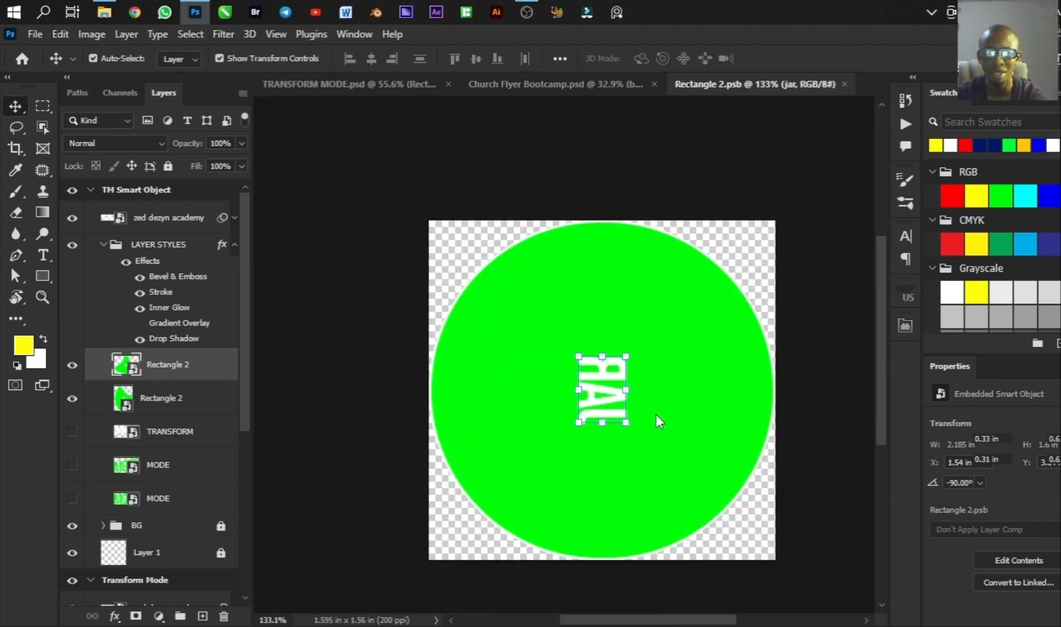
pyautogui.hotkey('ctrl', 't')
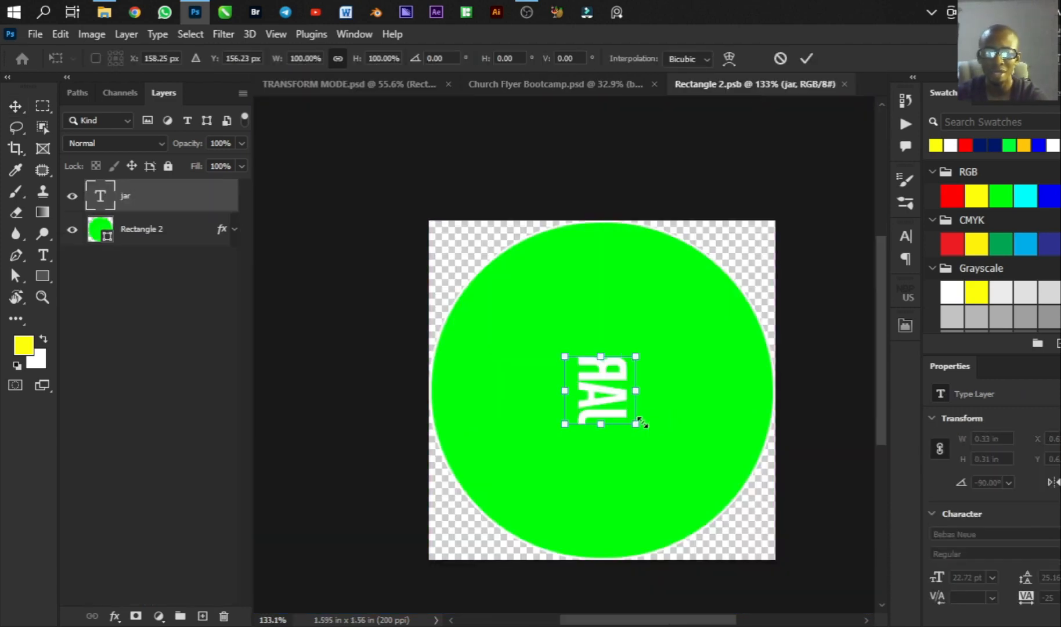
pyautogui.moveTo(642, 428); pyautogui.dragTo(678, 450)
pyautogui.press('Return')
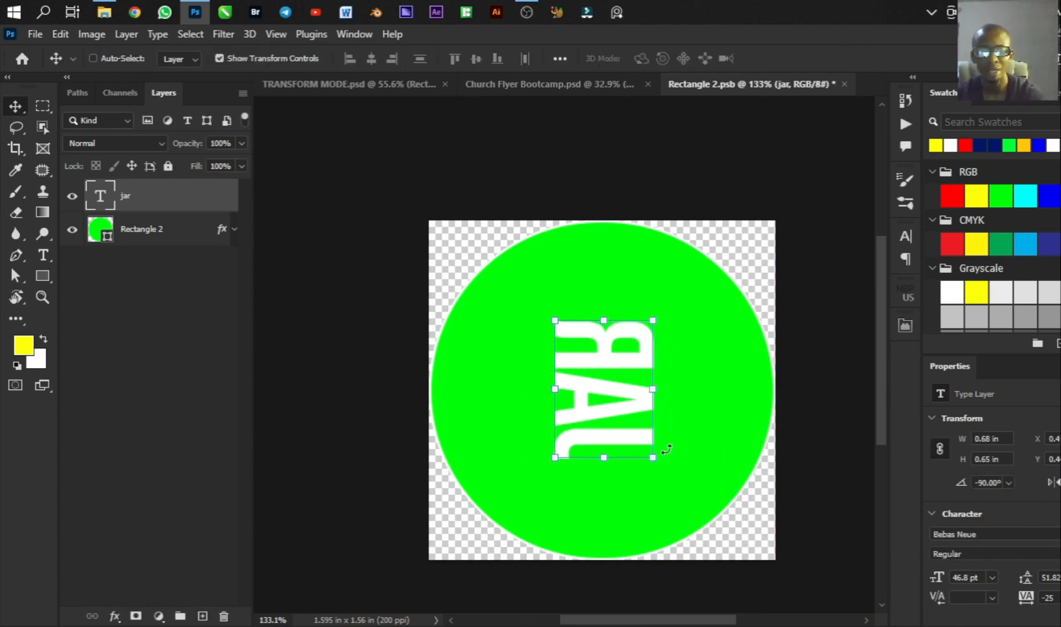
pyautogui.hotkey('ctrl', 's')
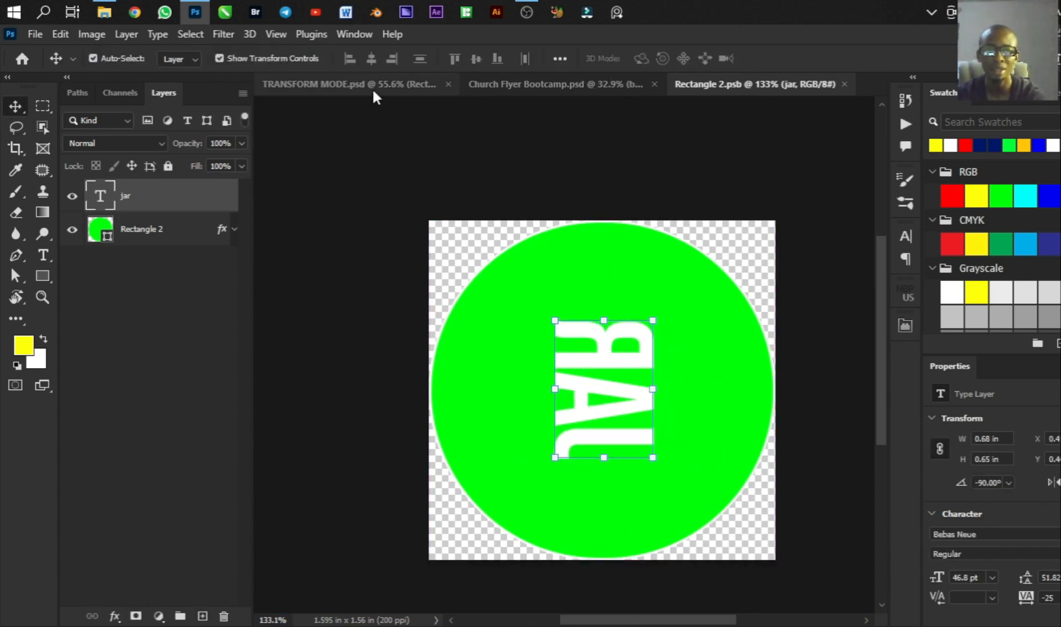
pyautogui.click(372, 87)
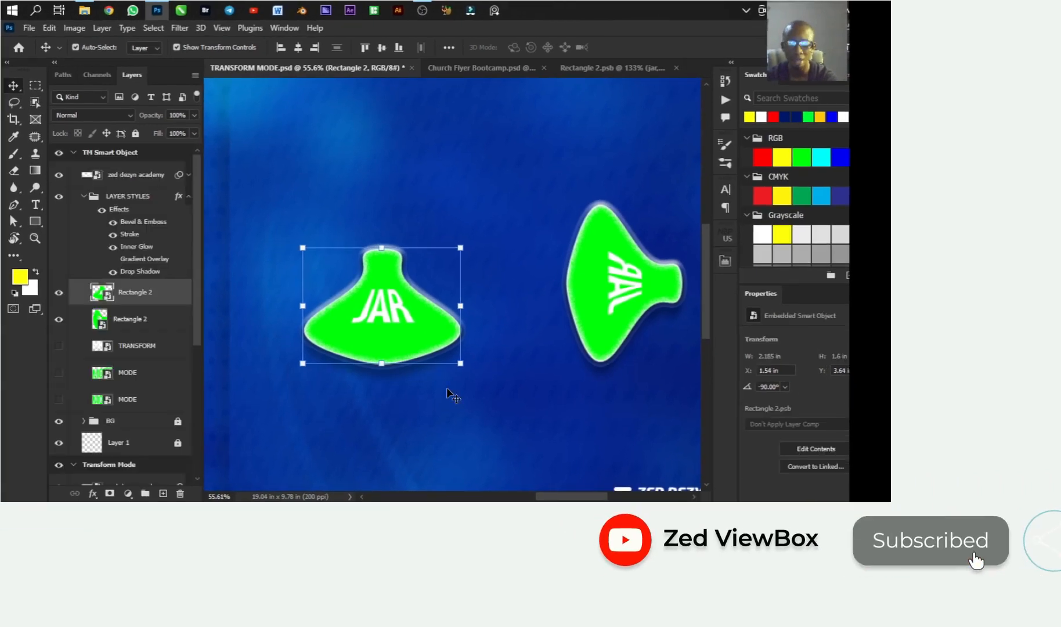
pyautogui.scroll(-2, 416, 378)
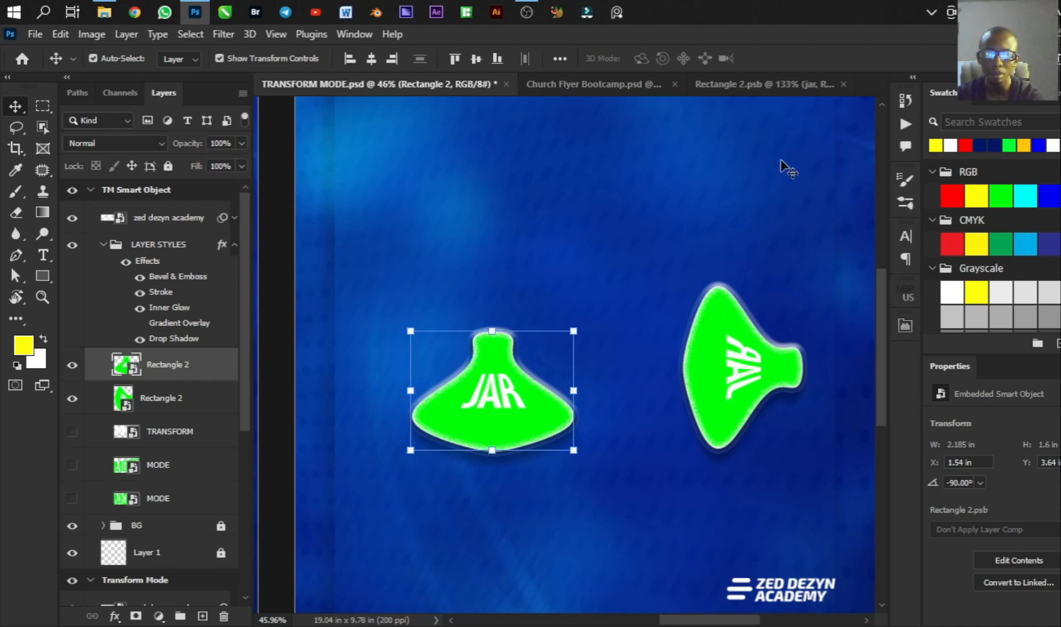
# Step: Compare the JAR text in Rectangle 2.psb with its warped copies, and review both artboards of TRANSFORM MODE.psd
pyautogui.click(803, 85)
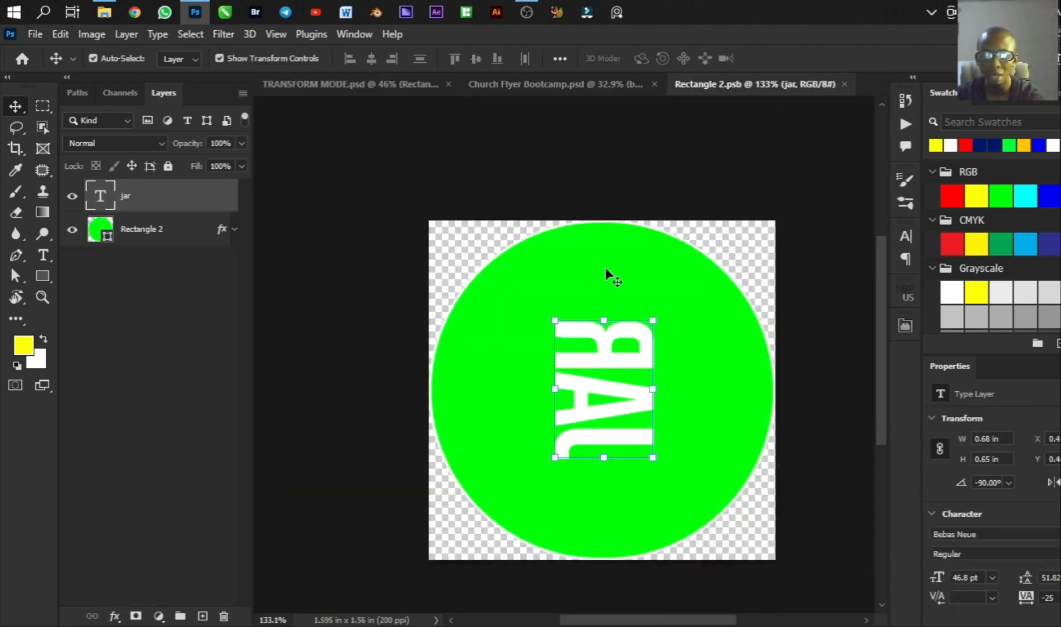
pyautogui.click(366, 90)
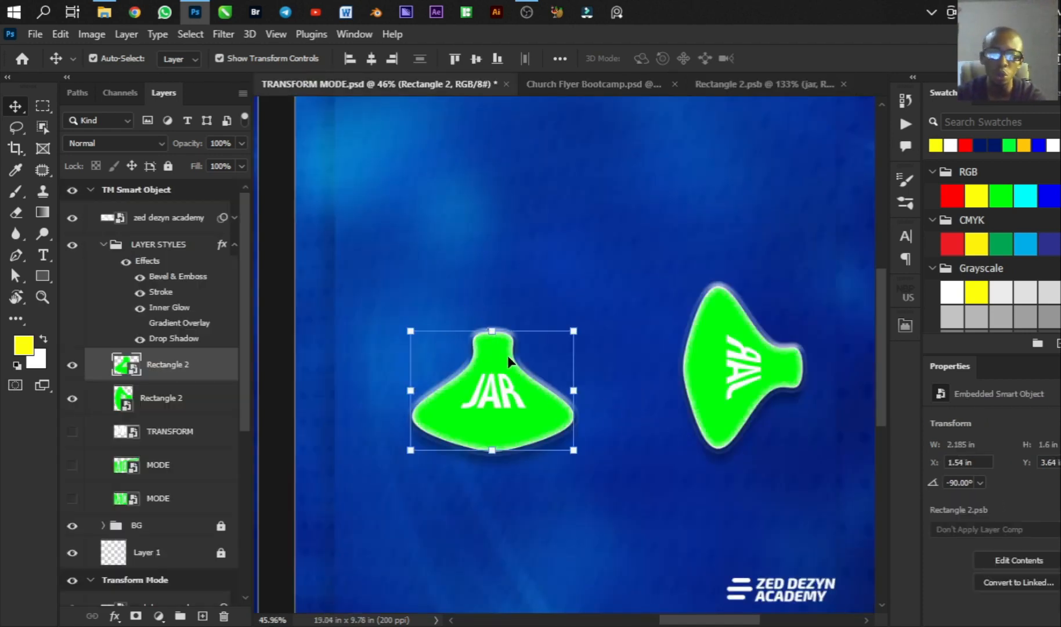
pyautogui.click(764, 81)
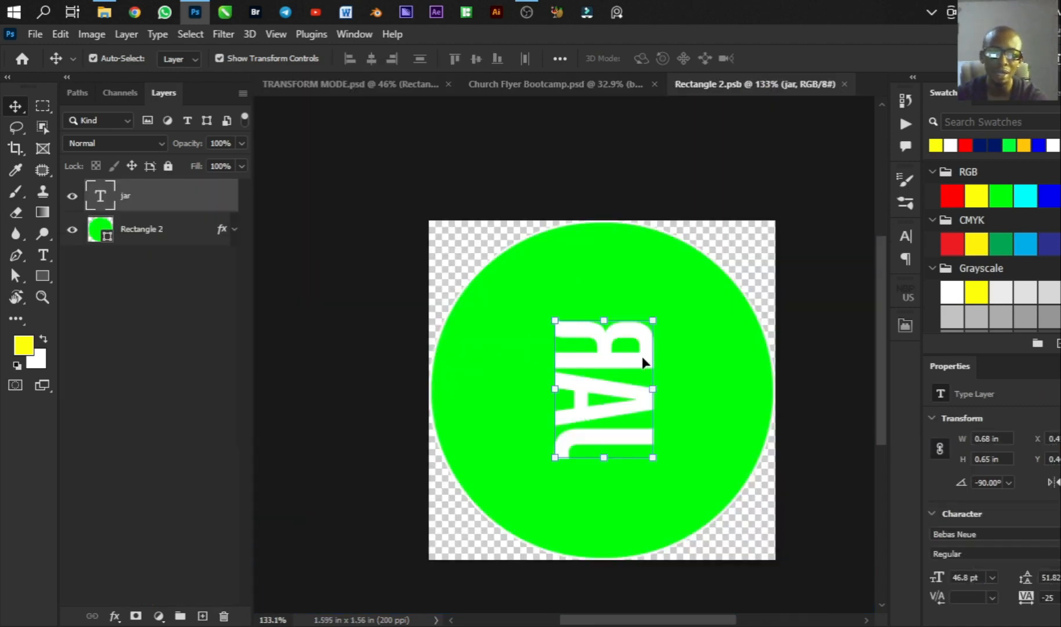
pyautogui.click(295, 82)
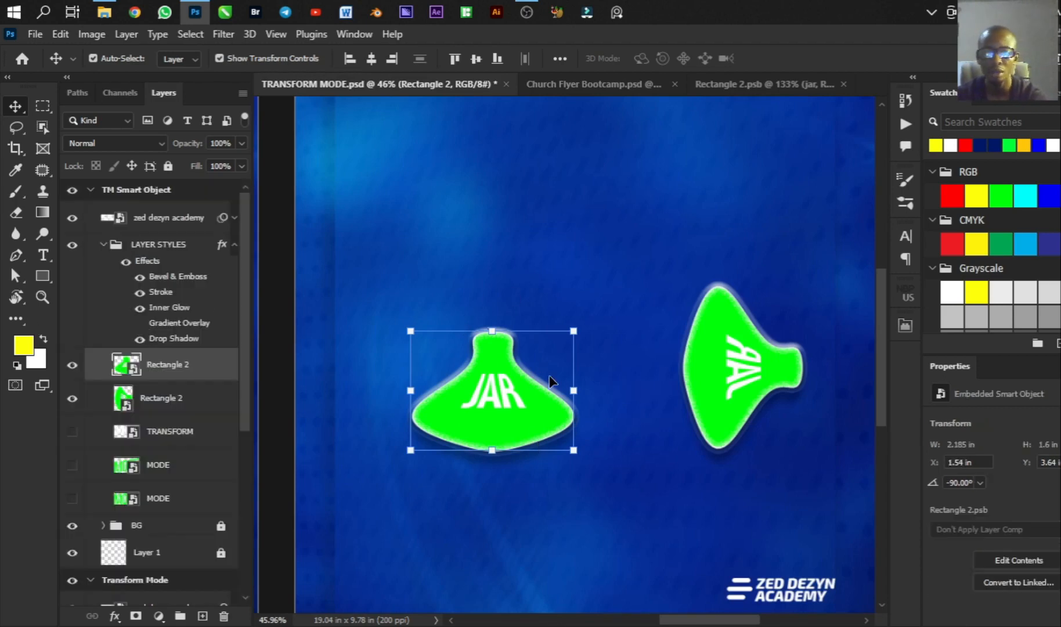
pyautogui.scroll(-3, 586, 381)
pyautogui.scroll(-2, 666, 390)
pyautogui.scroll(3, 522, 405)
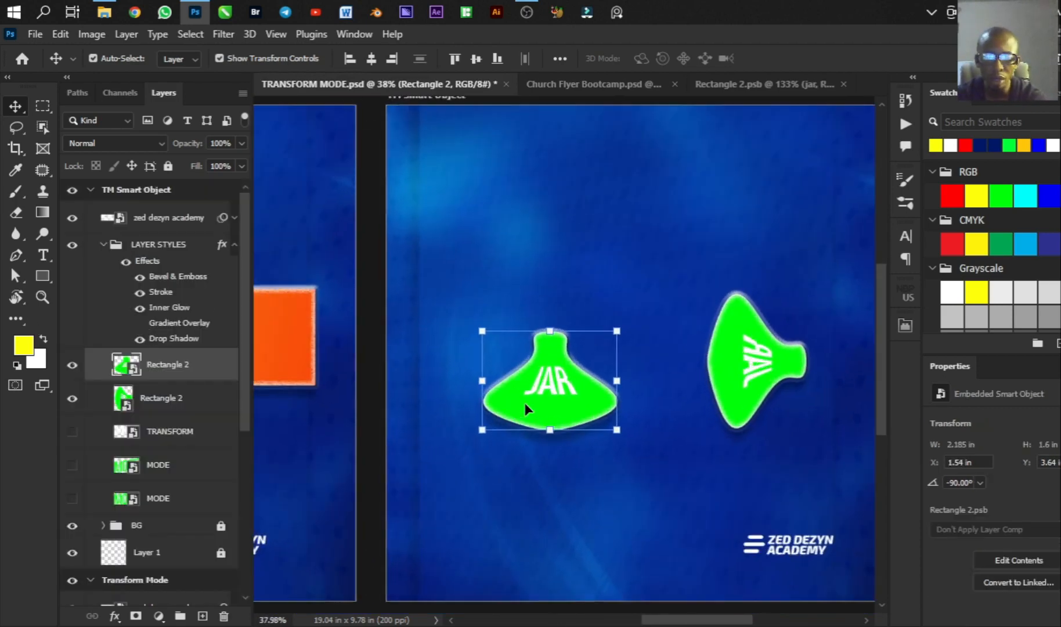
pyautogui.scroll(3, 525, 406)
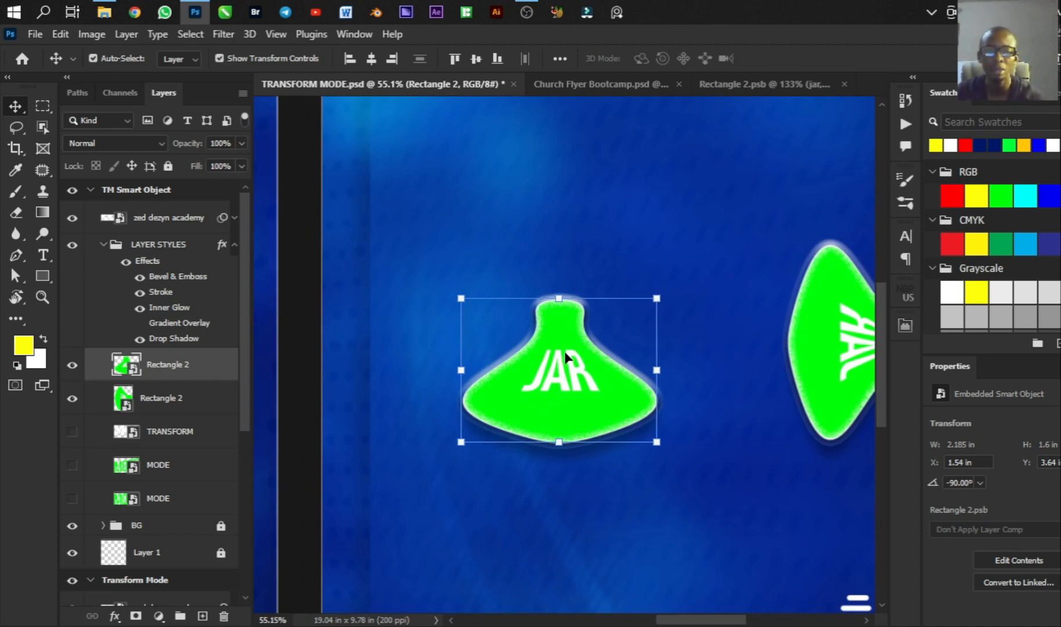
pyautogui.scroll(-3, 564, 296)
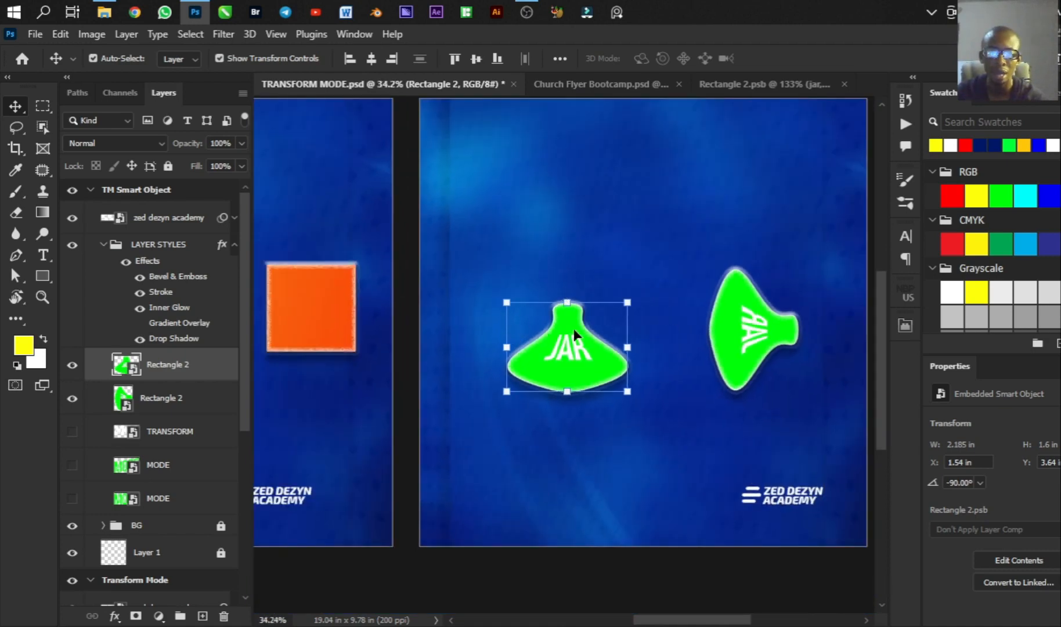
pyautogui.scroll(-4, 591, 328)
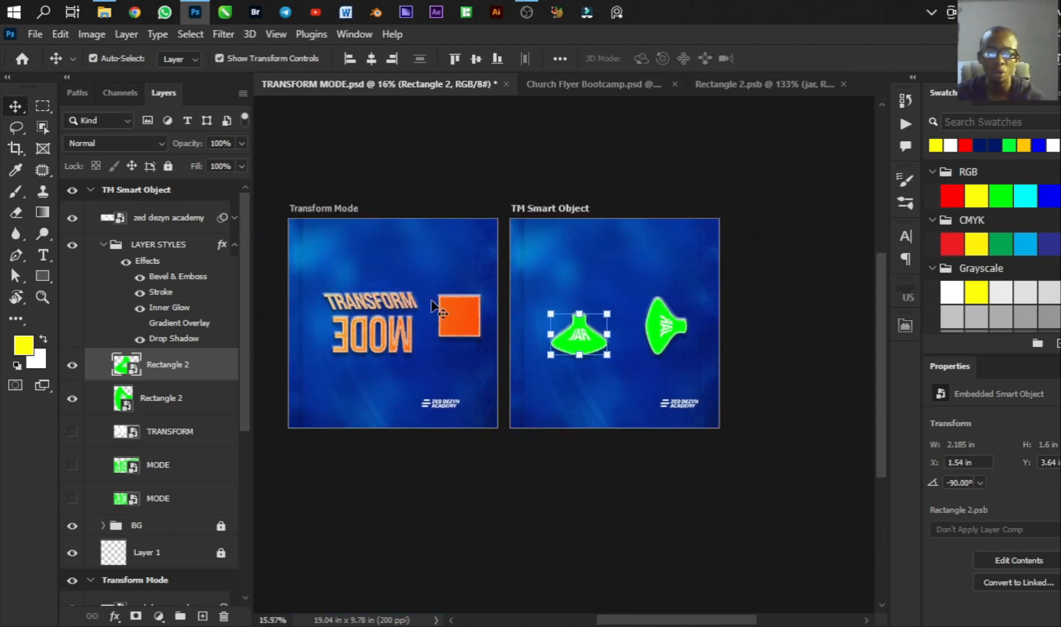
# Step: Examine the trophy and the flat 2023 WORLD CUP text across its base on the additional TM Smart Object artboard
pyautogui.scroll(4, 611, 302)
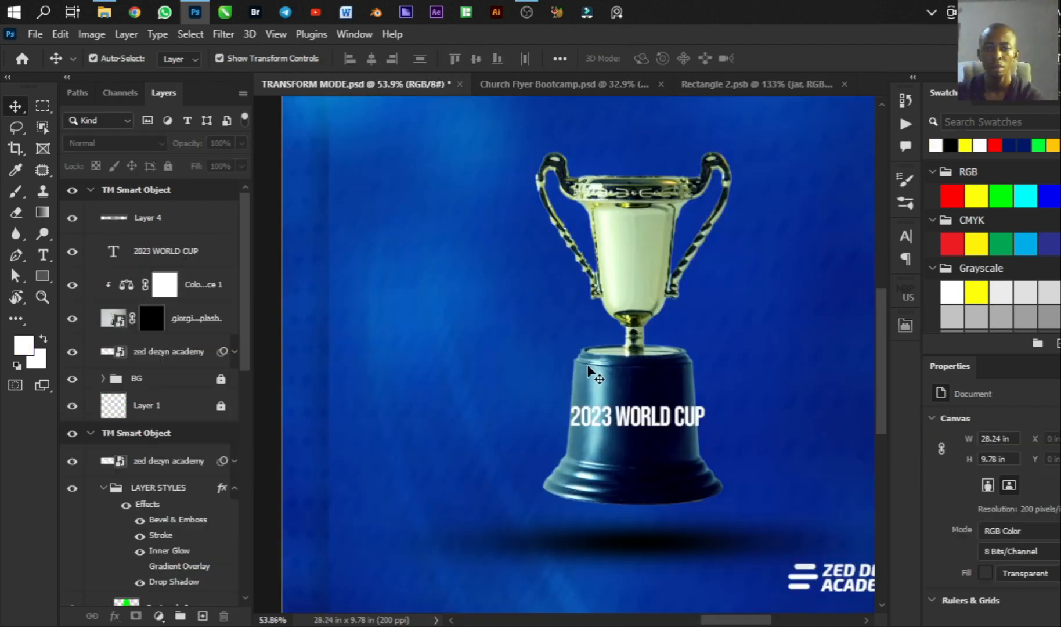
pyautogui.scroll(-2, 595, 375)
pyautogui.scroll(3, 655, 370)
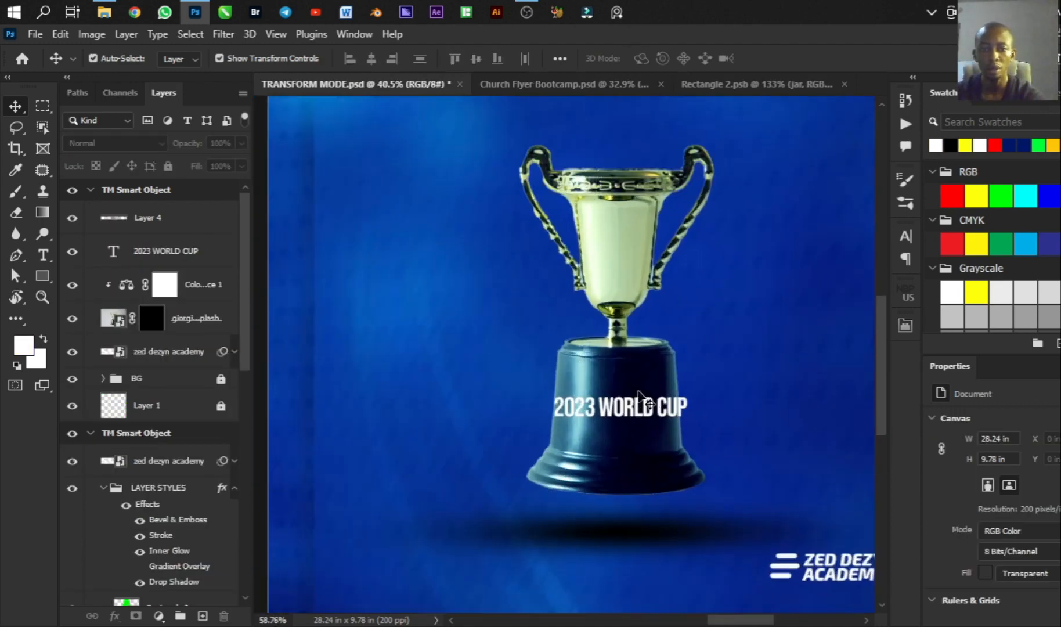
pyautogui.scroll(-2, 656, 371)
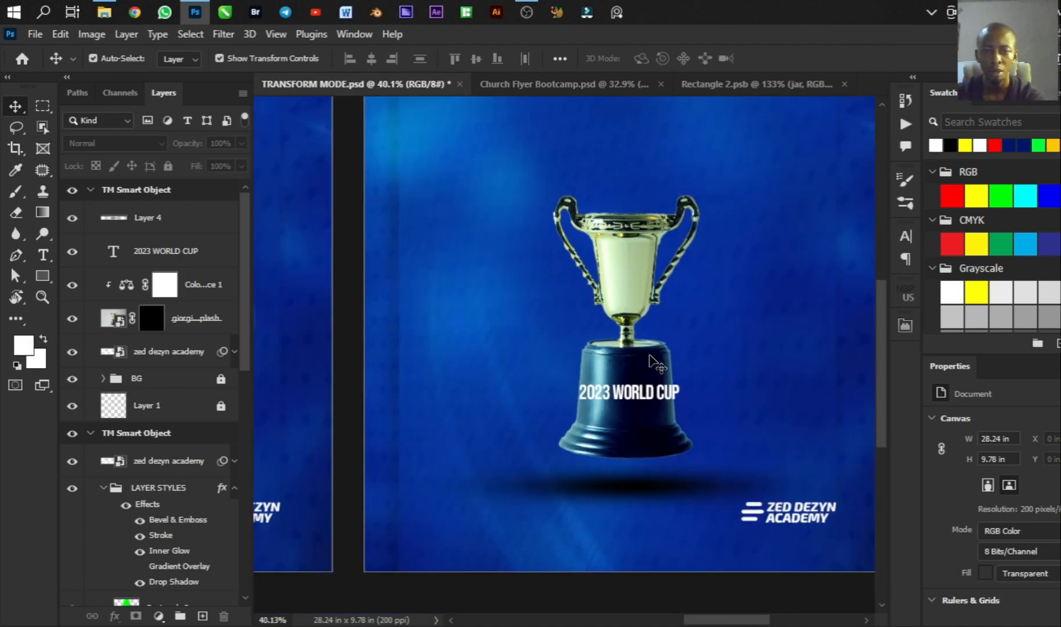
pyautogui.scroll(-1, 653, 273)
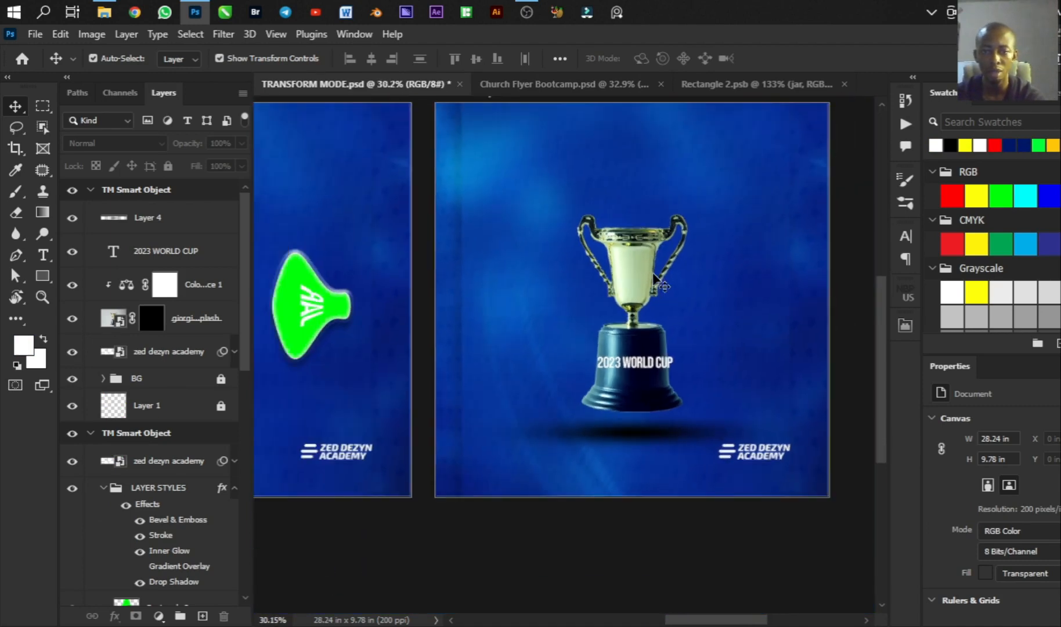
pyautogui.scroll(1, 636, 271)
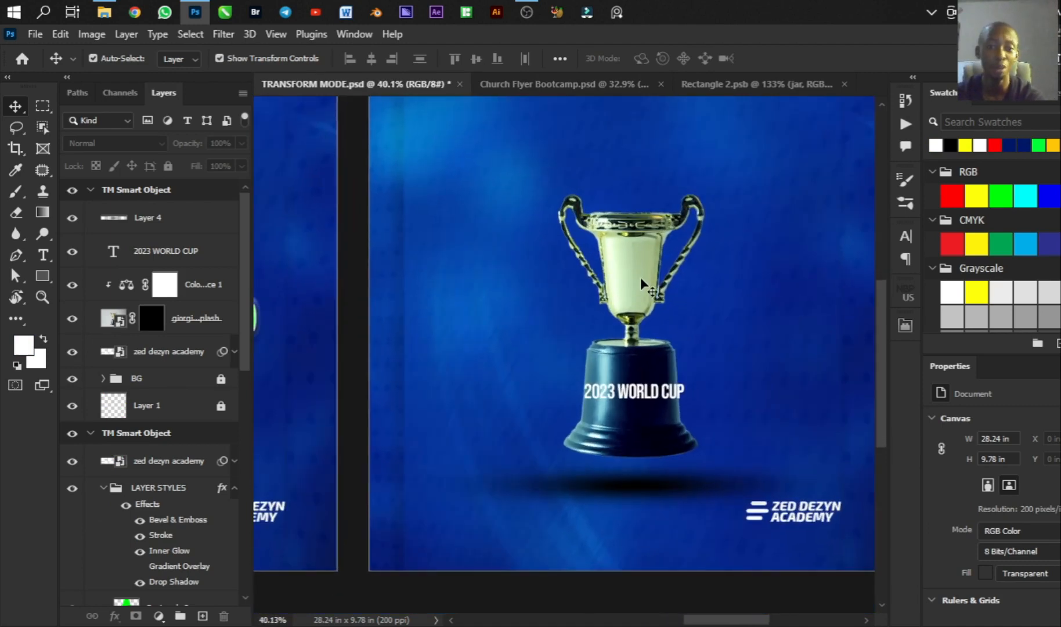
# Step: Inspect the trophy photo without its layer mask, Color Balance, text and Layer 4, and restore the mask and Color Balance
pyautogui.scroll(1, 631, 272)
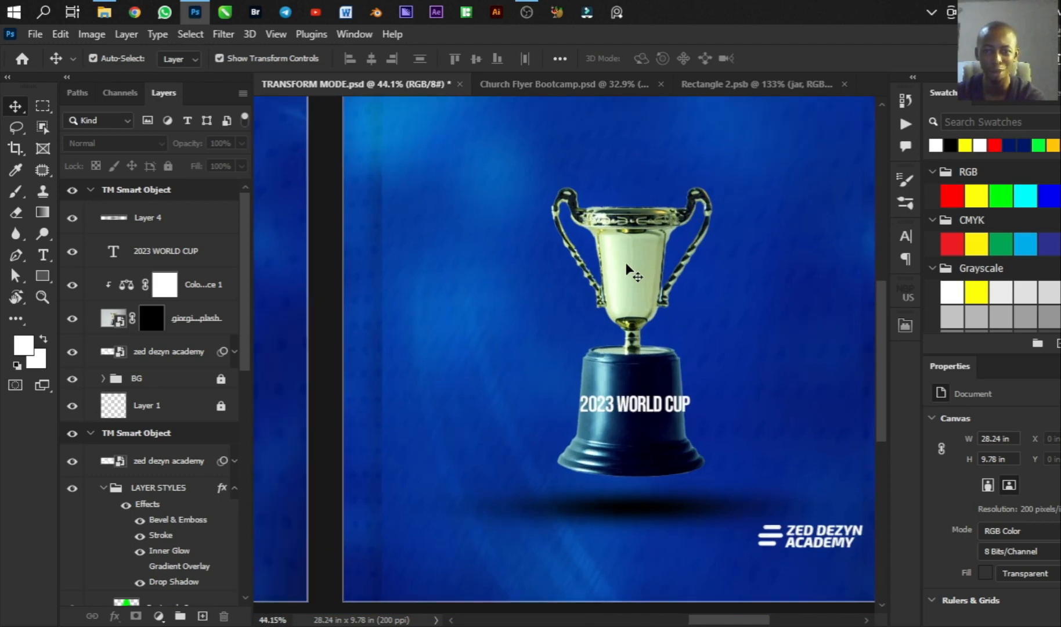
pyautogui.scroll(-1, 595, 300)
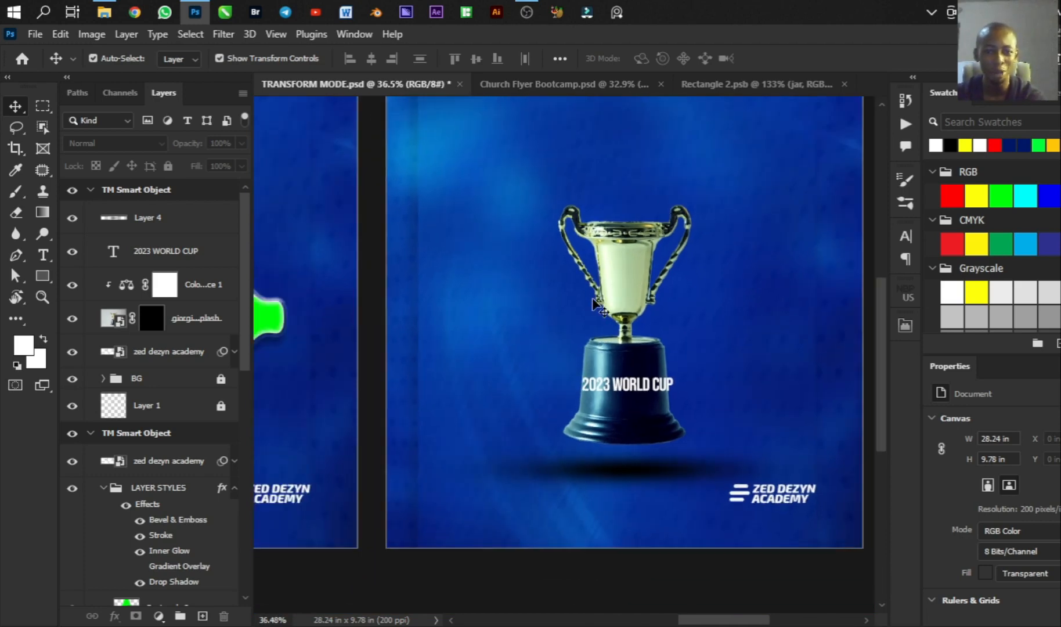
pyautogui.keyDown('shift'); pyautogui.click(154, 322); pyautogui.keyUp('shift')
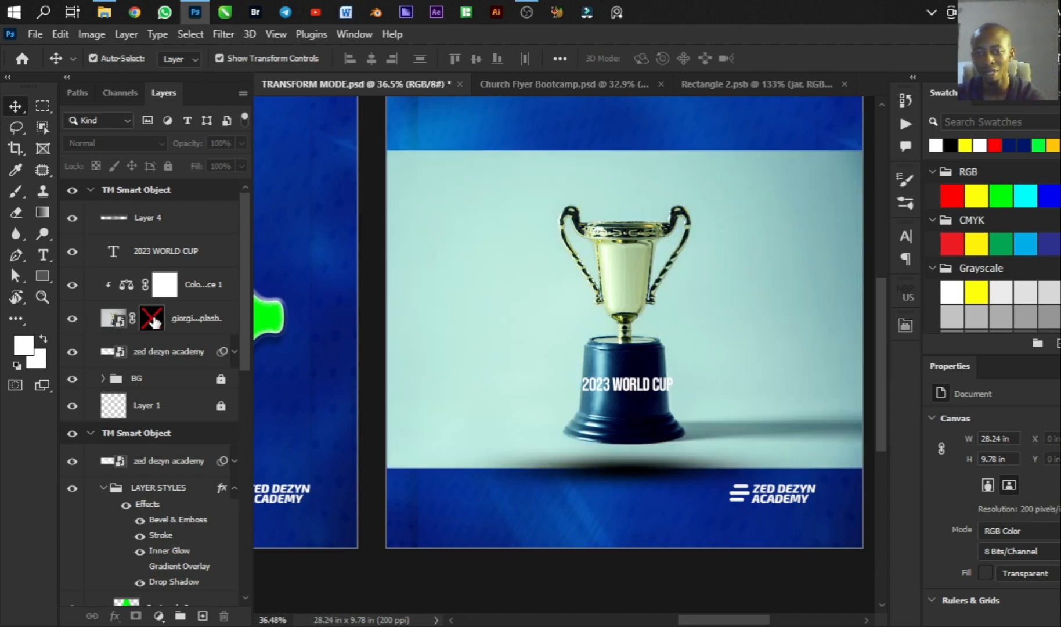
pyautogui.click(72, 285)
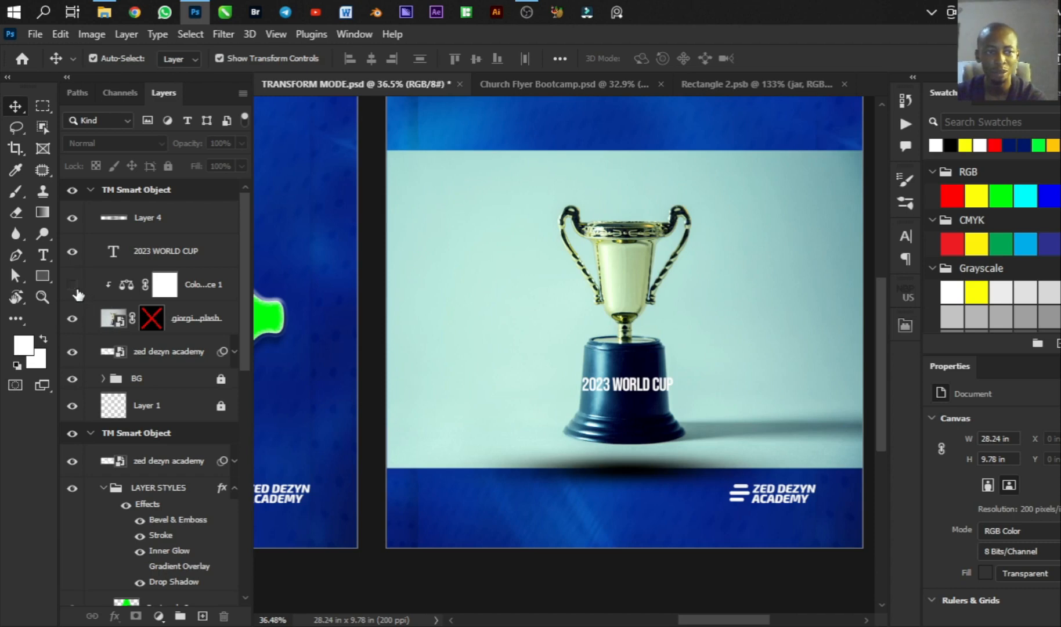
pyautogui.click(72, 251)
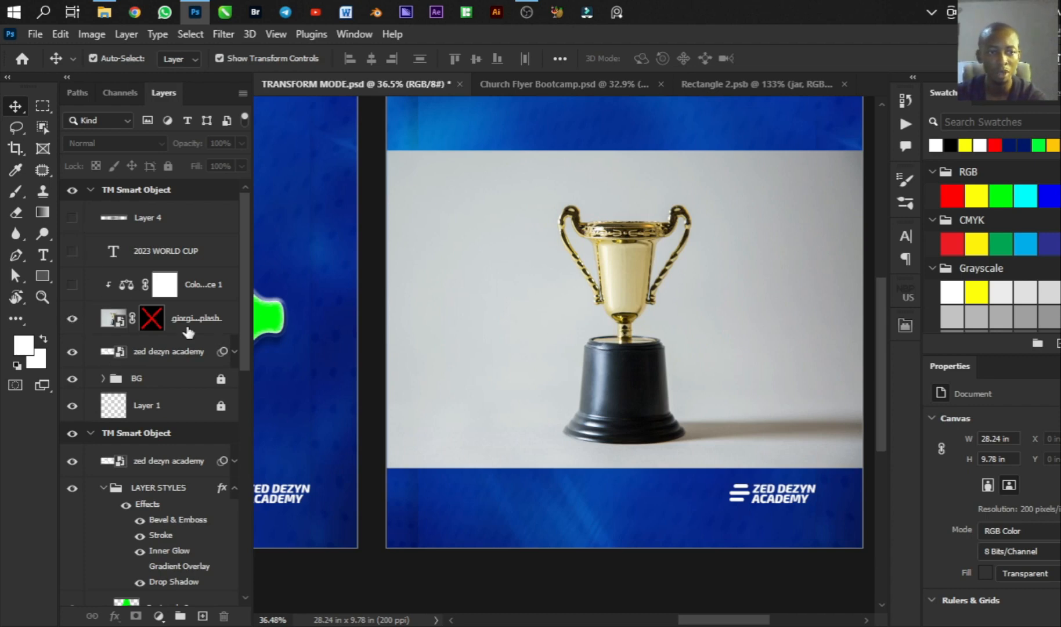
pyautogui.keyDown('shift'); pyautogui.click(146, 321); pyautogui.keyUp('shift')
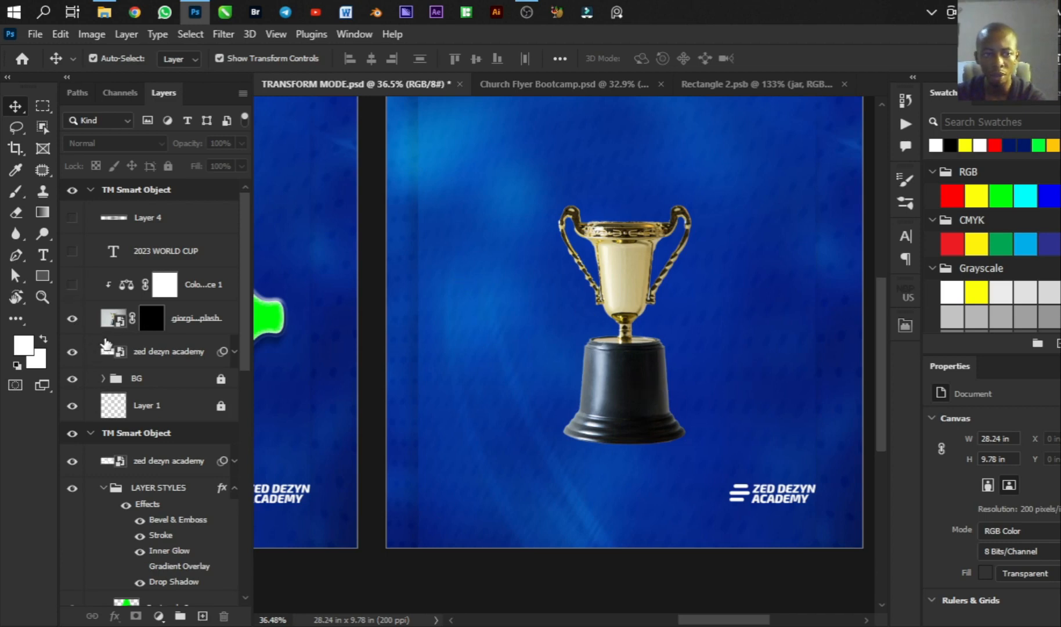
pyautogui.click(70, 285)
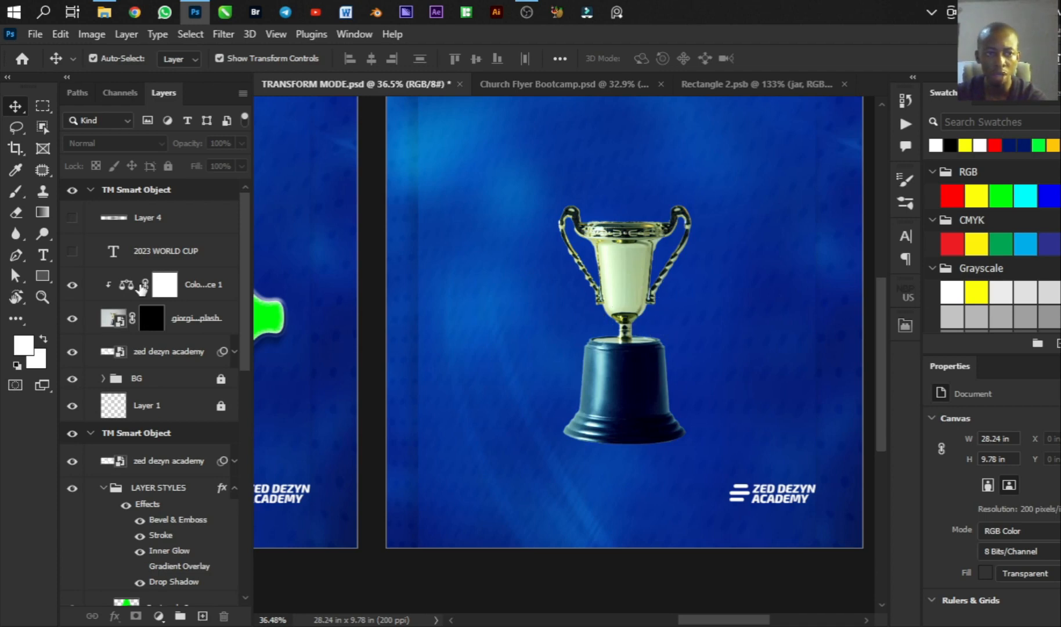
# Step: Examine the trophy's Color Balance adjustment in the Midtones, Shadows and Highlights tones
pyautogui.click(124, 288)
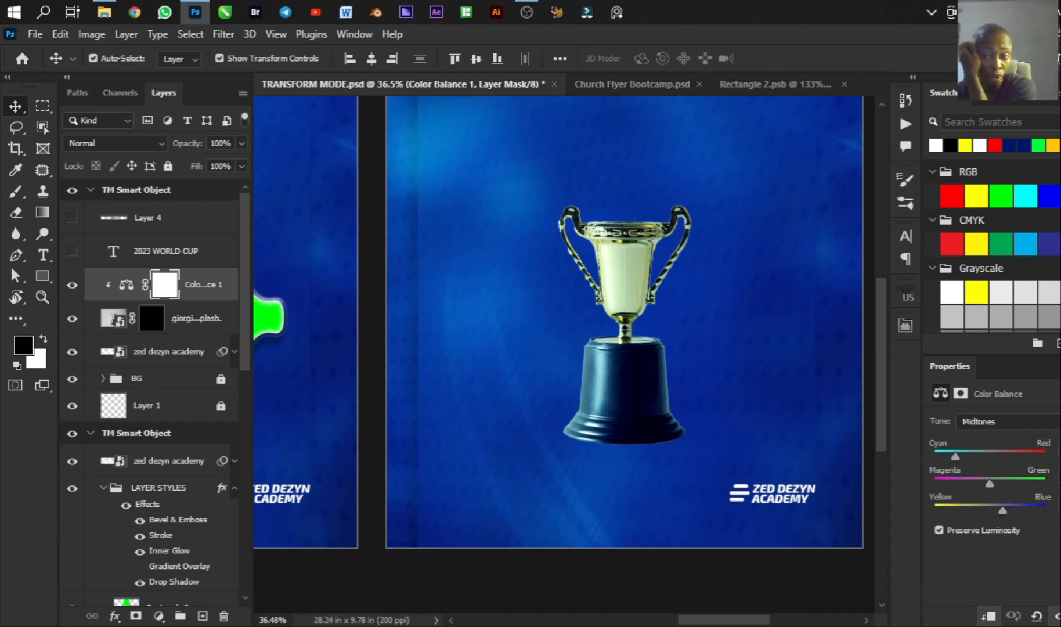
pyautogui.click(1020, 418)
pyautogui.click(996, 435)
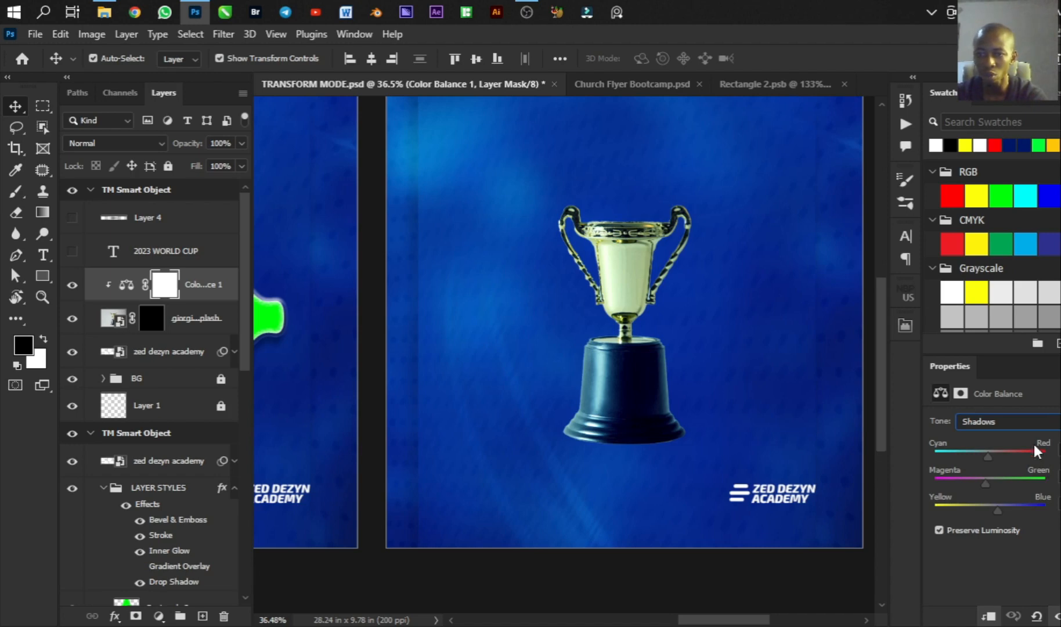
pyautogui.click(1030, 422)
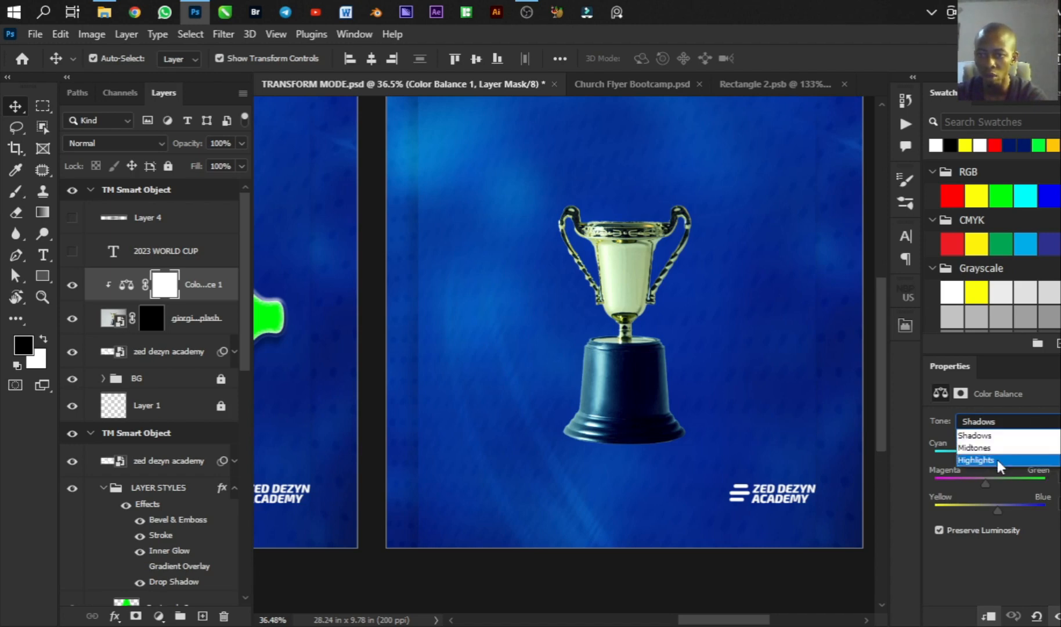
pyautogui.click(997, 460)
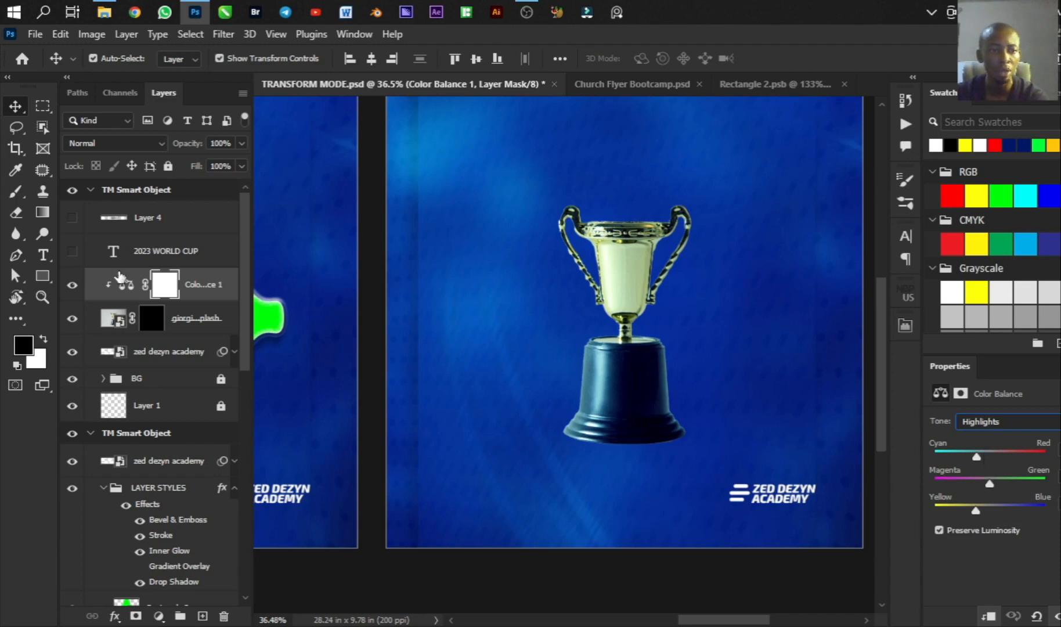
# Step: Show the 2023 WORLD CUP text and Layer 4 again, and reduce Layer 4's opacity to 60%
pyautogui.click(72, 253)
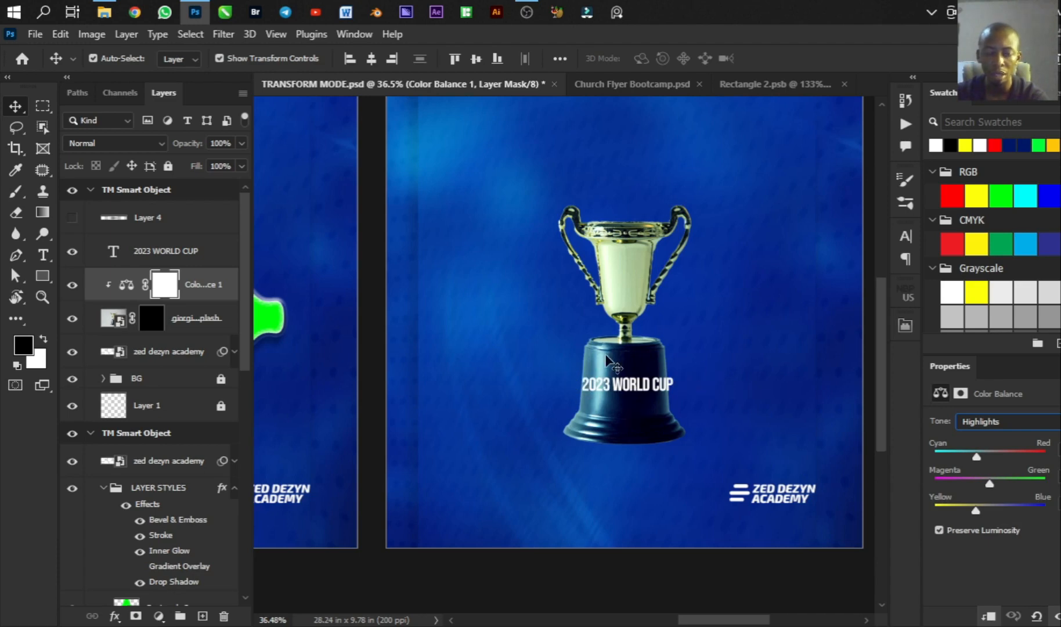
pyautogui.click(71, 217)
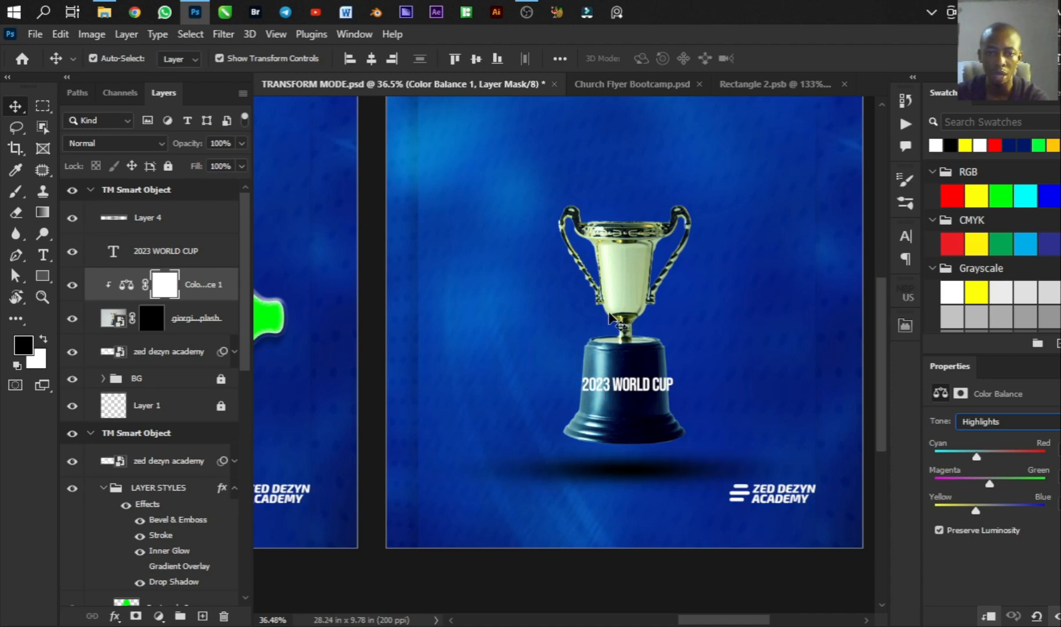
pyautogui.click(144, 222)
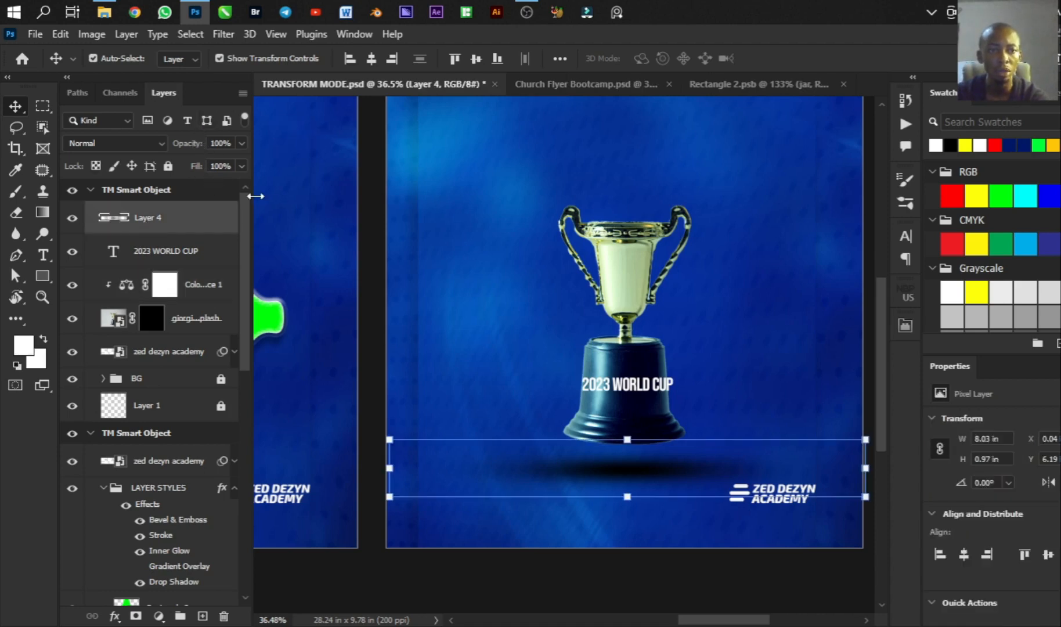
pyautogui.press('5')
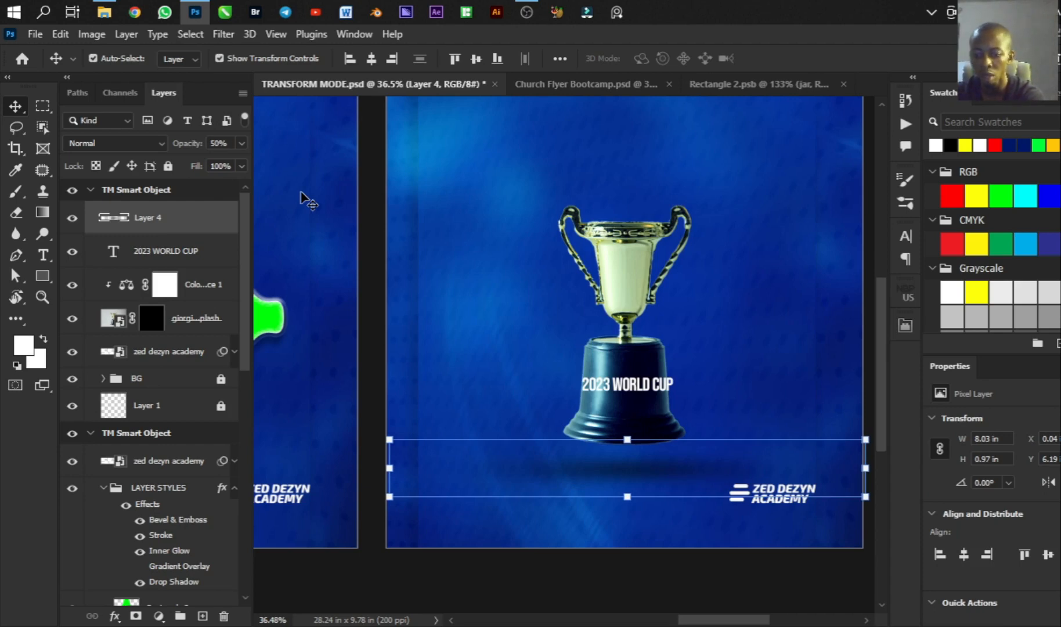
pyautogui.press('7')
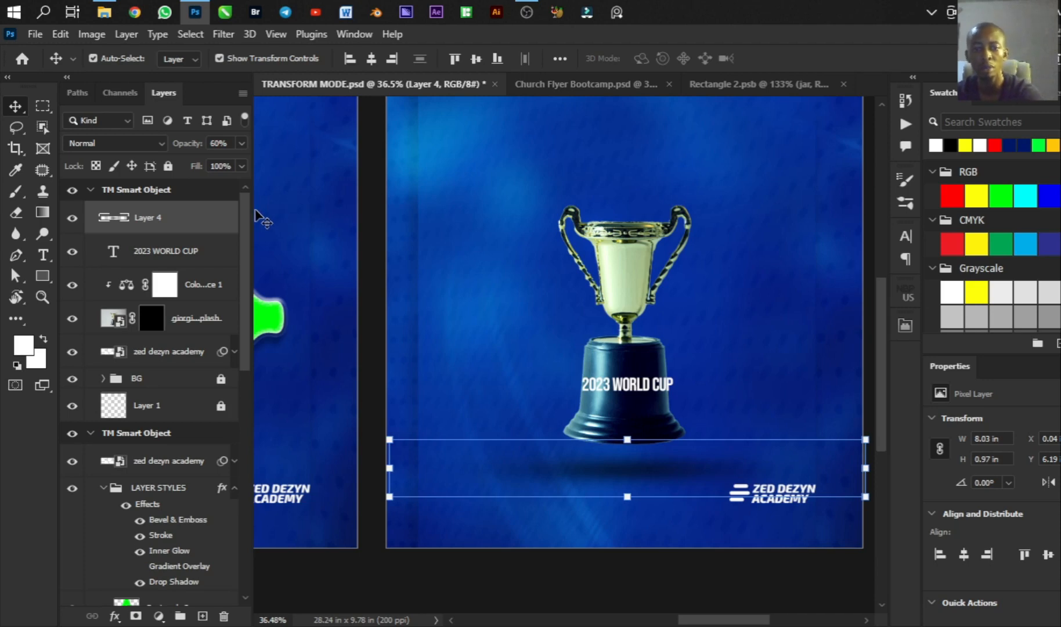
pyautogui.scroll(-2, 505, 398)
pyautogui.scroll(-1, 505, 397)
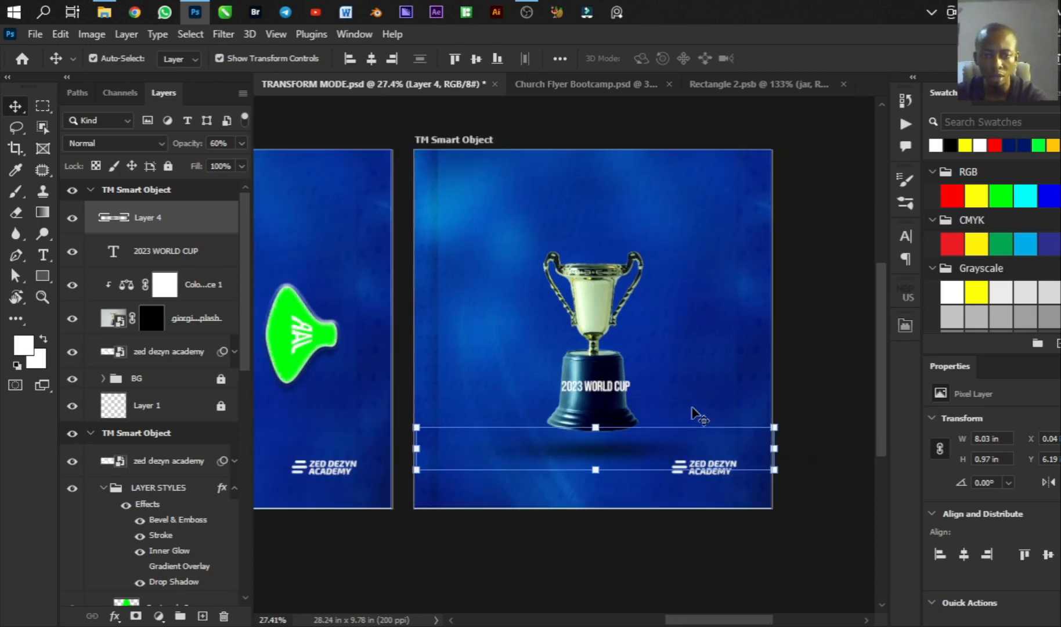
pyautogui.click(821, 365)
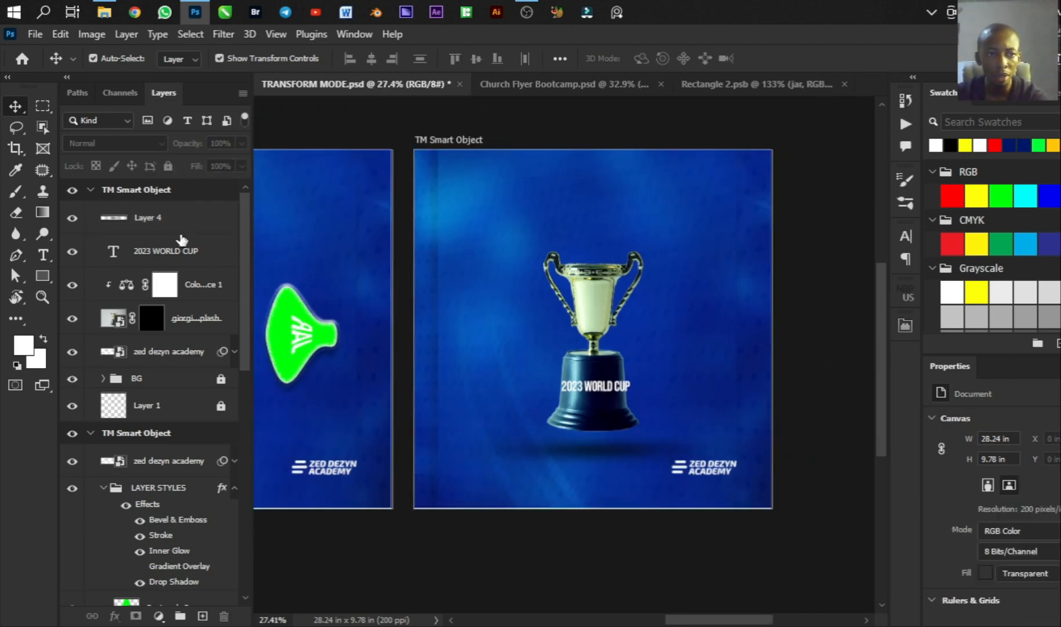
# Step: Rename Layer 4 as SHADOW and move it directly beneath the trophy photo layer
pyautogui.doubleClick(158, 216)
pyautogui.write('SHADOW')
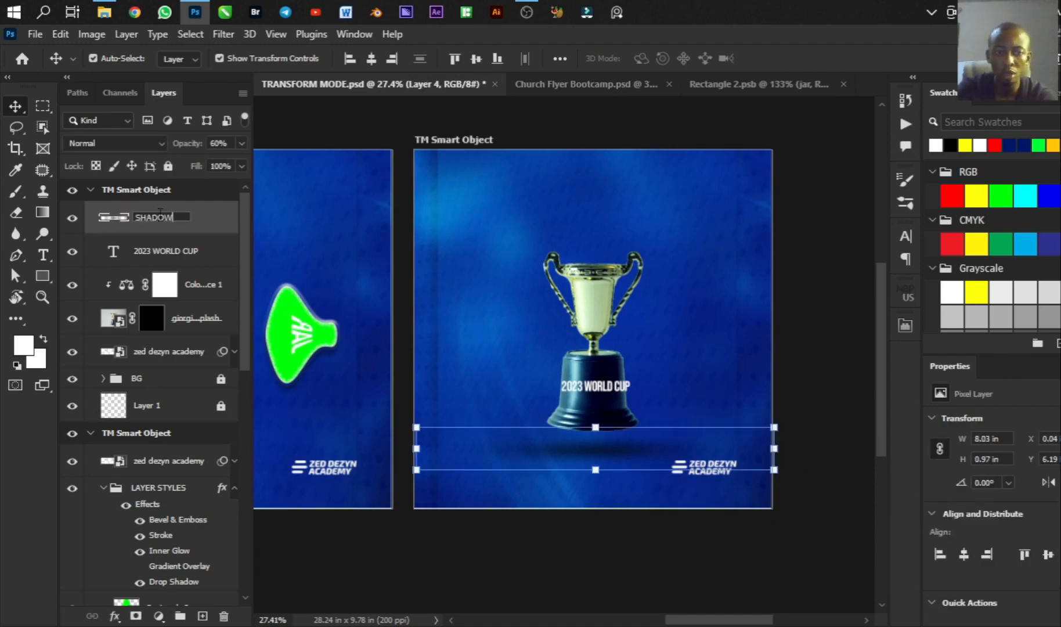
pyautogui.press('Return')
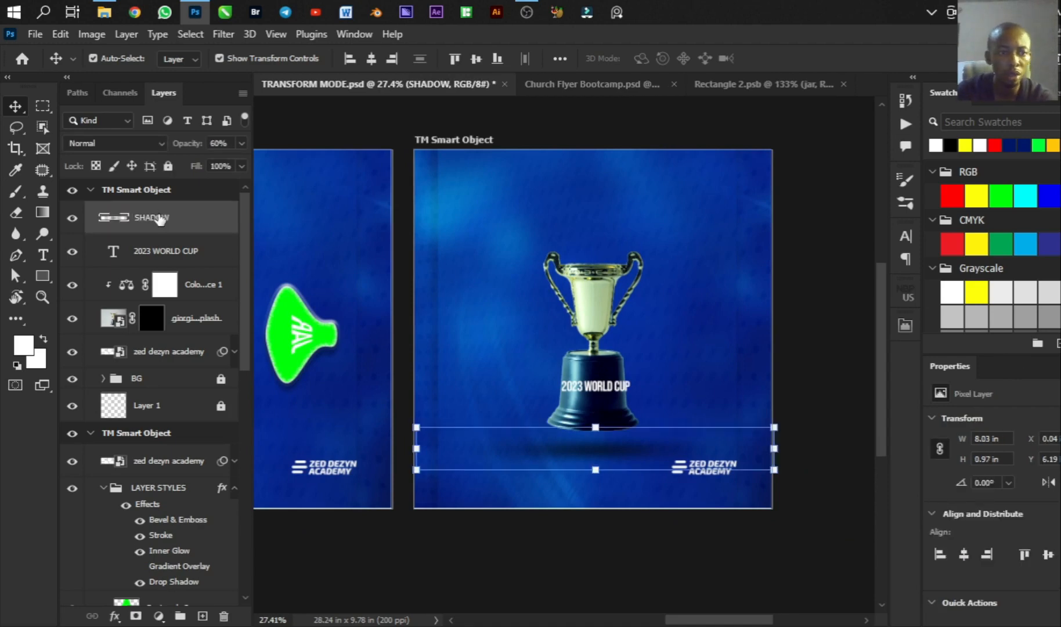
pyautogui.moveTo(126, 223); pyautogui.dragTo(142, 334)
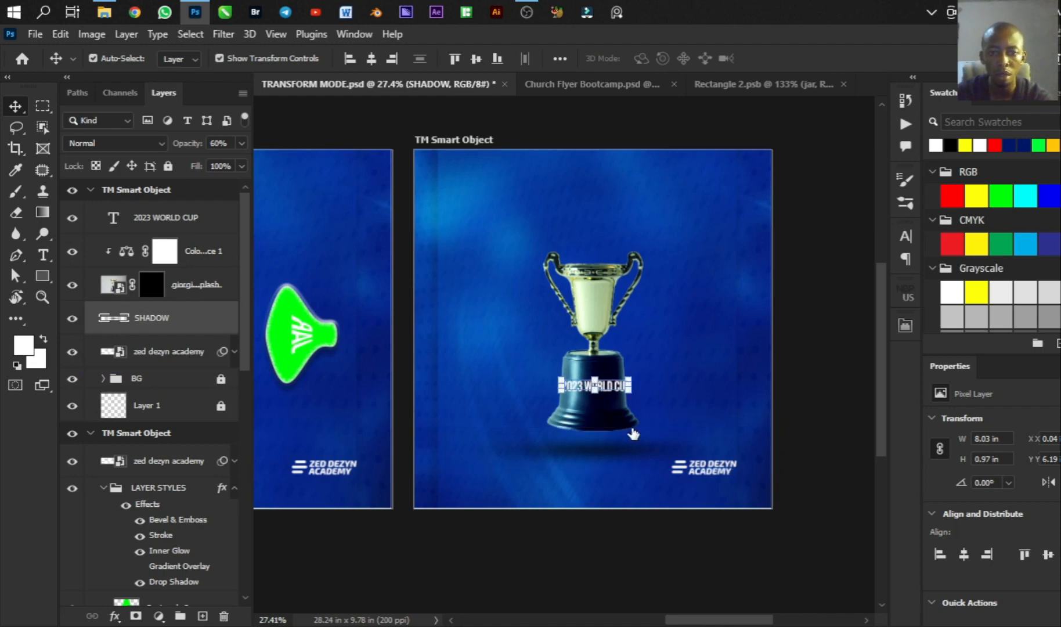
# Step: Convert the 2023 WORLD CUP text layer on the trophy base to a smart object
pyautogui.click(598, 387)
pyautogui.scroll(1, 609, 392)
pyautogui.scroll(3, 610, 391)
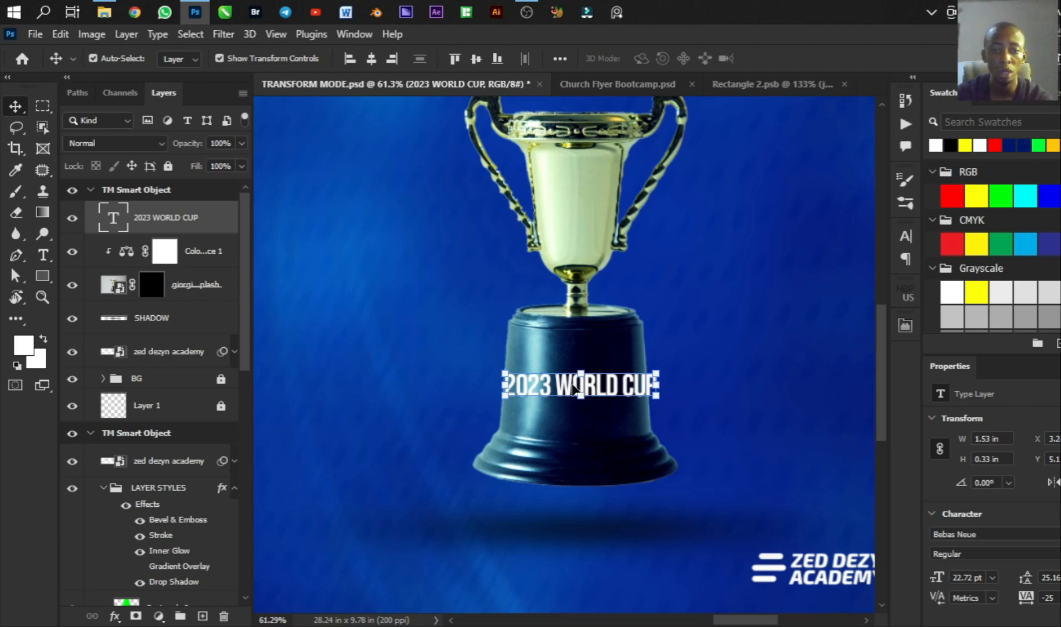
pyautogui.rightClick(222, 231)
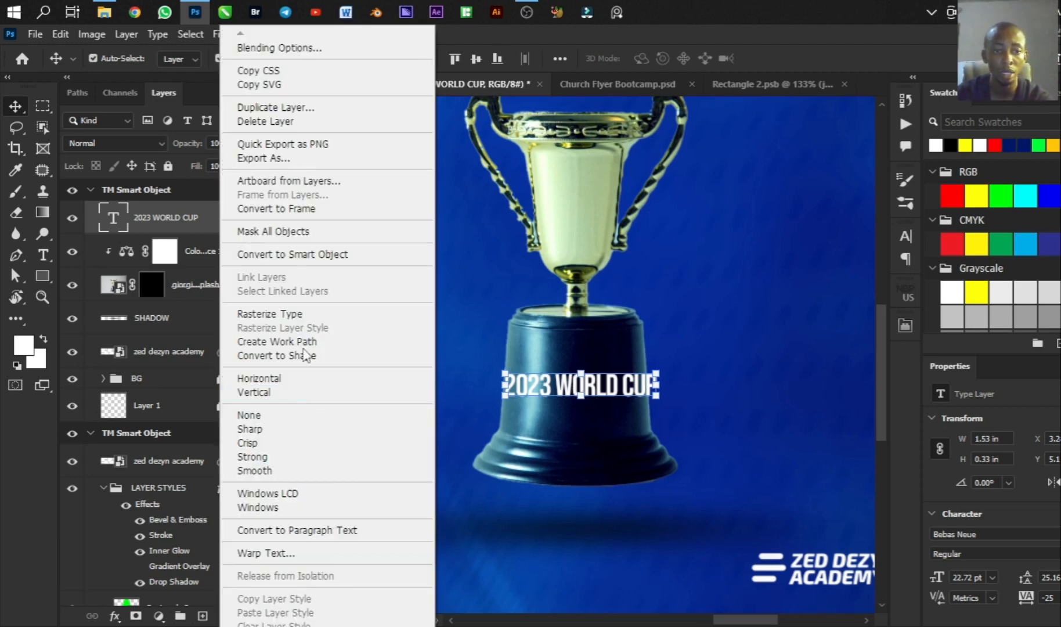
pyautogui.click(331, 256)
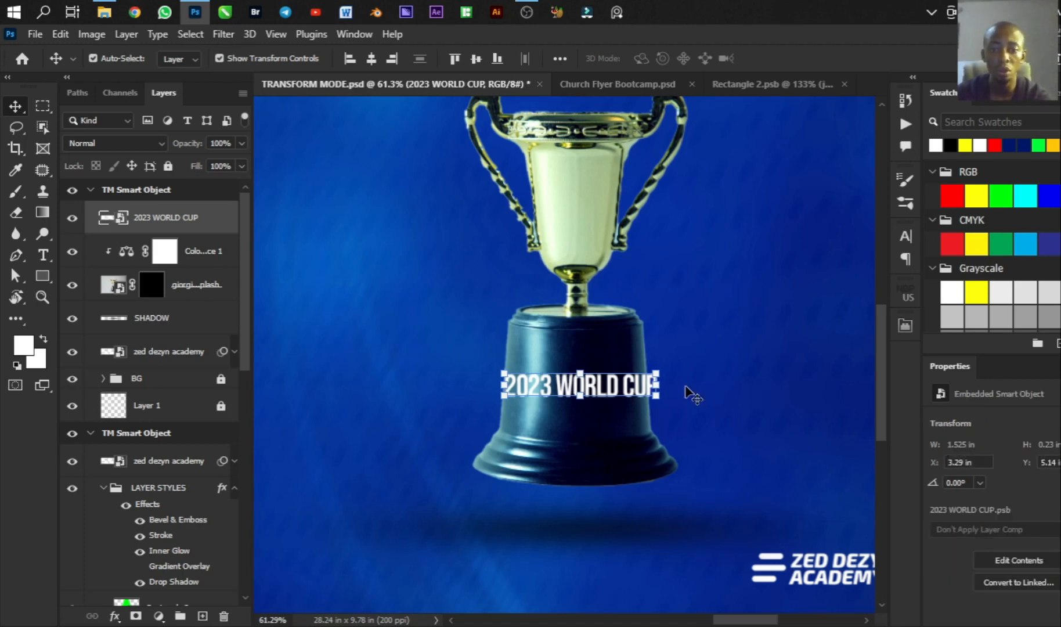
# Step: Start a warp transform on the 2023 WORLD CUP smart object and apply the Arc style
pyautogui.scroll(1, 577, 386)
pyautogui.scroll(2, 594, 380)
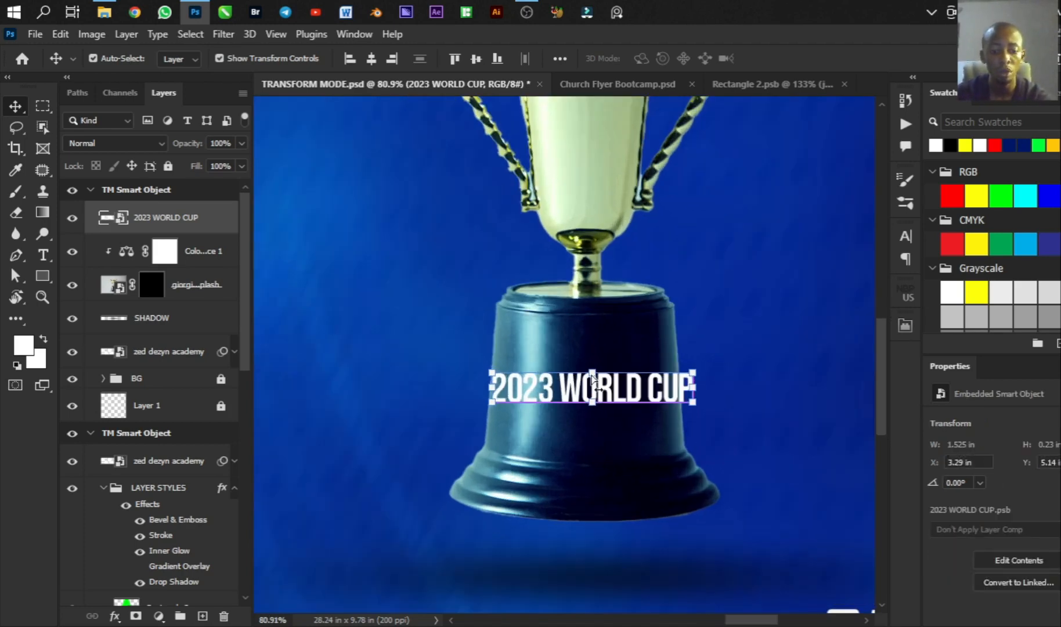
pyautogui.hotkey('ctrl', 't')
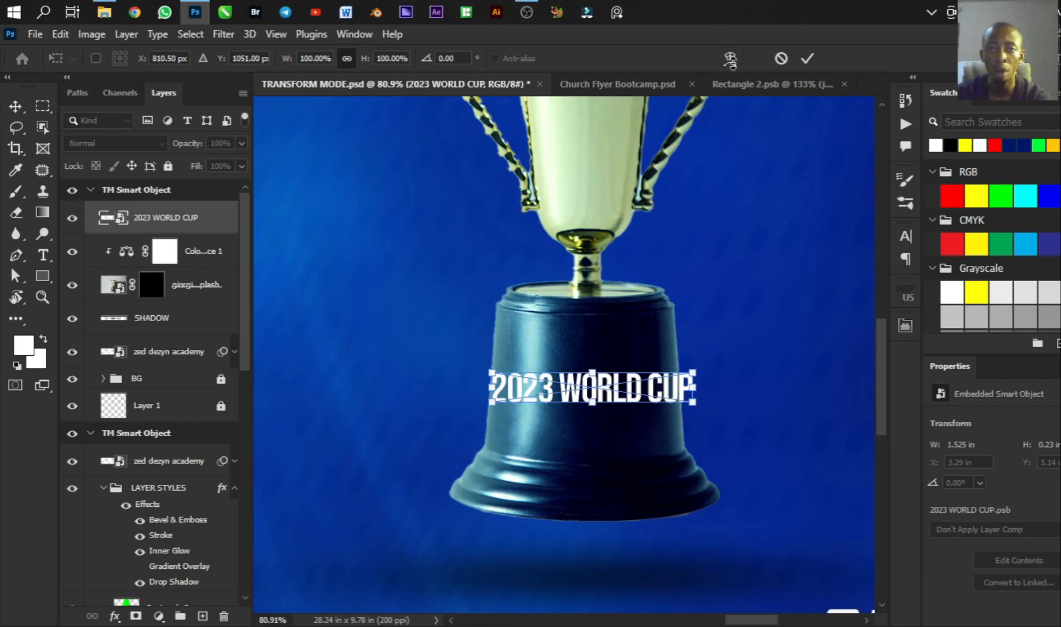
pyautogui.click(730, 58)
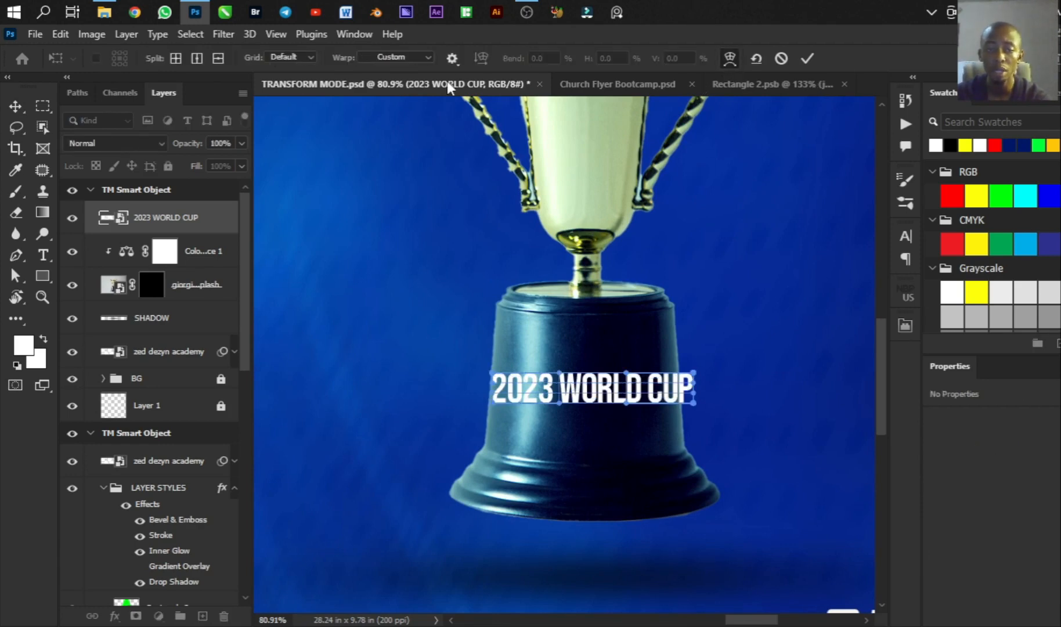
pyautogui.click(413, 53)
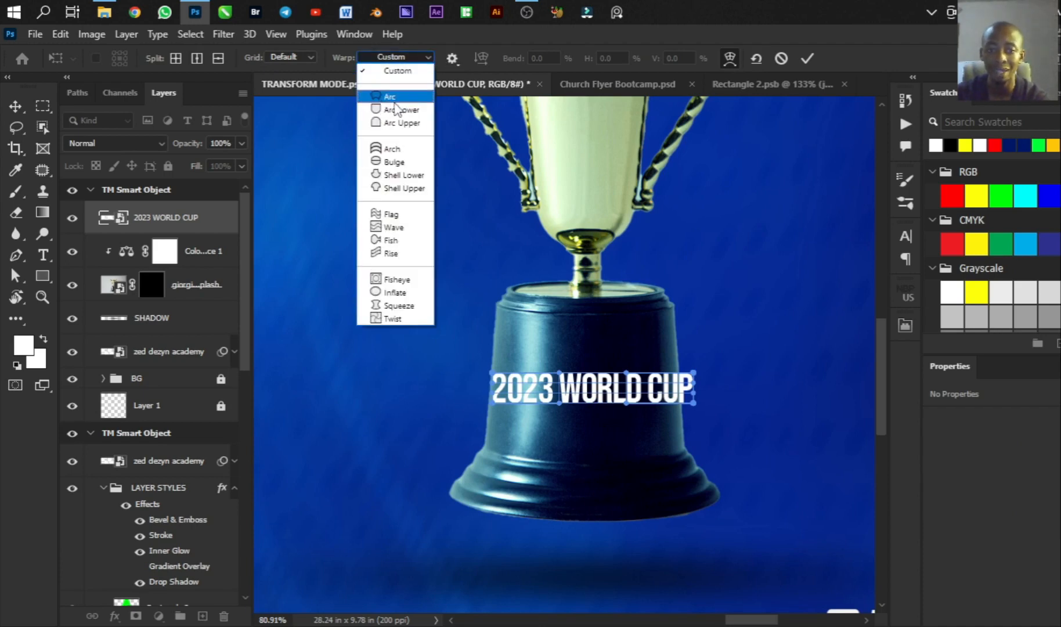
pyautogui.click(394, 97)
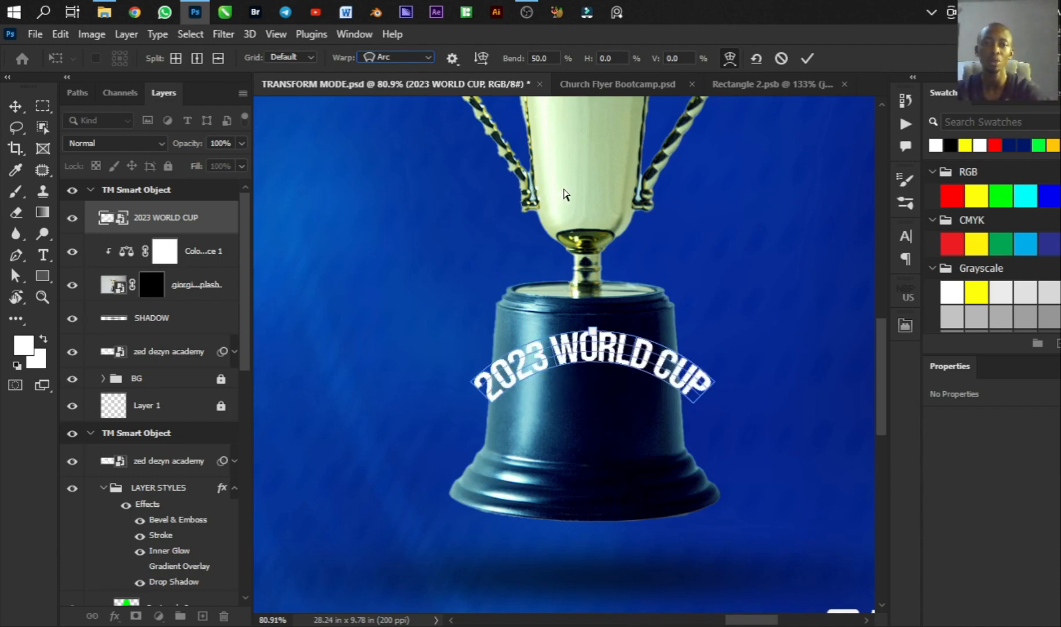
# Step: Set the Arc warp's bend to -12% so the 2023 WORLD CUP text curves downward around the trophy base
pyautogui.click(554, 55)
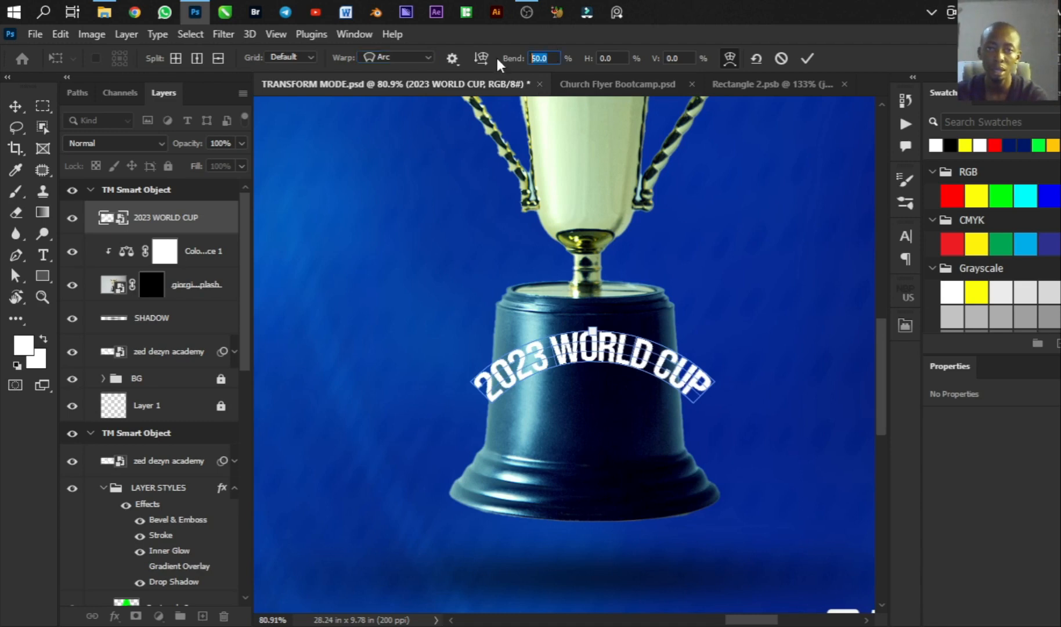
pyautogui.write('0')
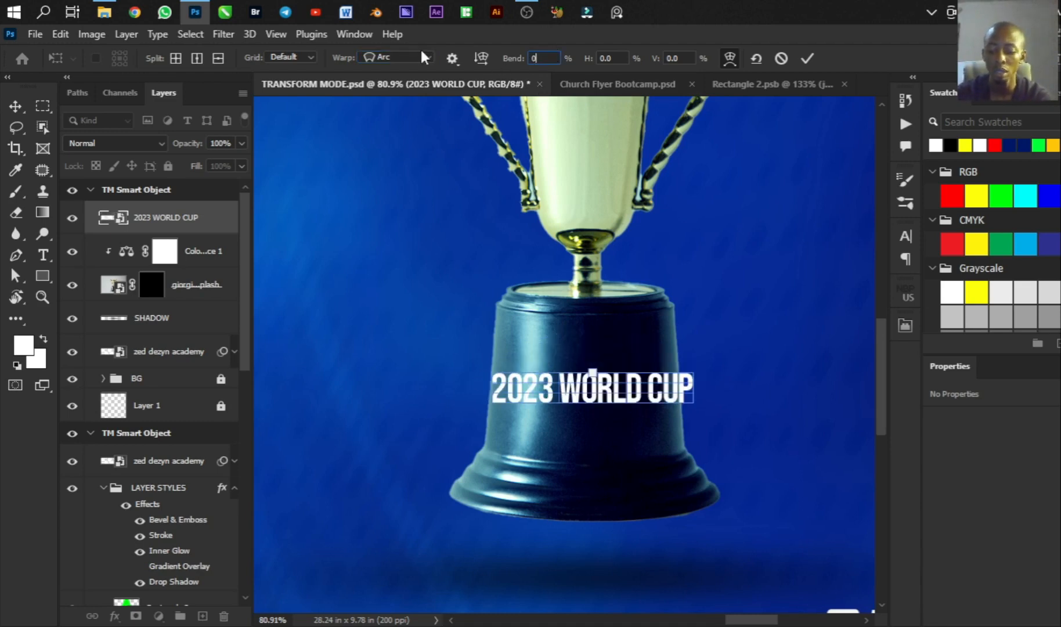
pyautogui.press('Down')
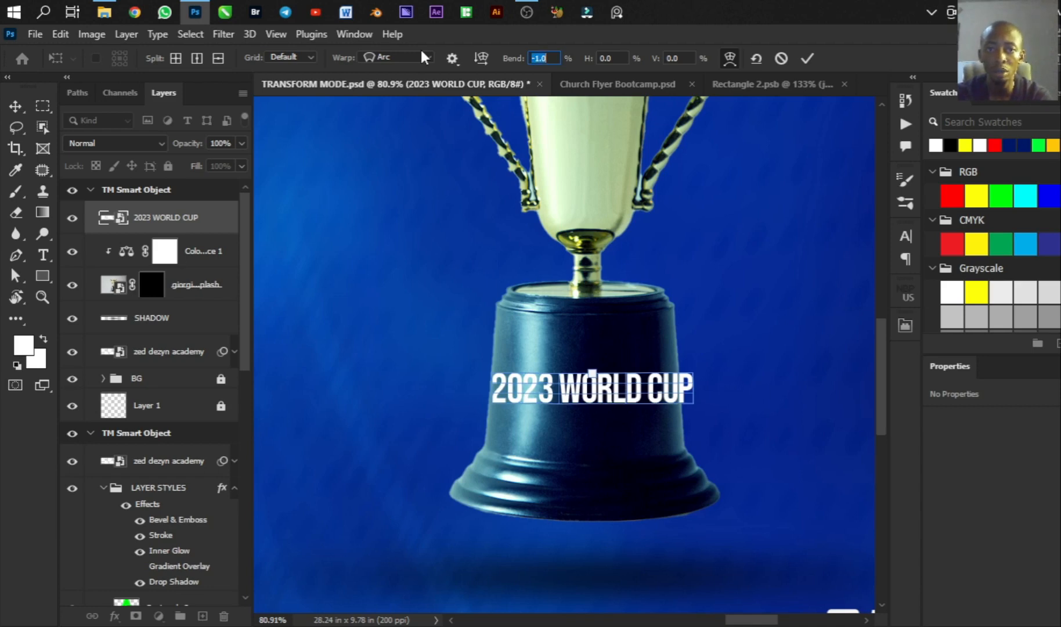
pyautogui.press('Down')
pyautogui.press('Down')
pyautogui.press('Down')
pyautogui.press('Down')
pyautogui.press('Down')
pyautogui.press('Down')
pyautogui.press('Down')
pyautogui.press('Down')
pyautogui.press('Down')
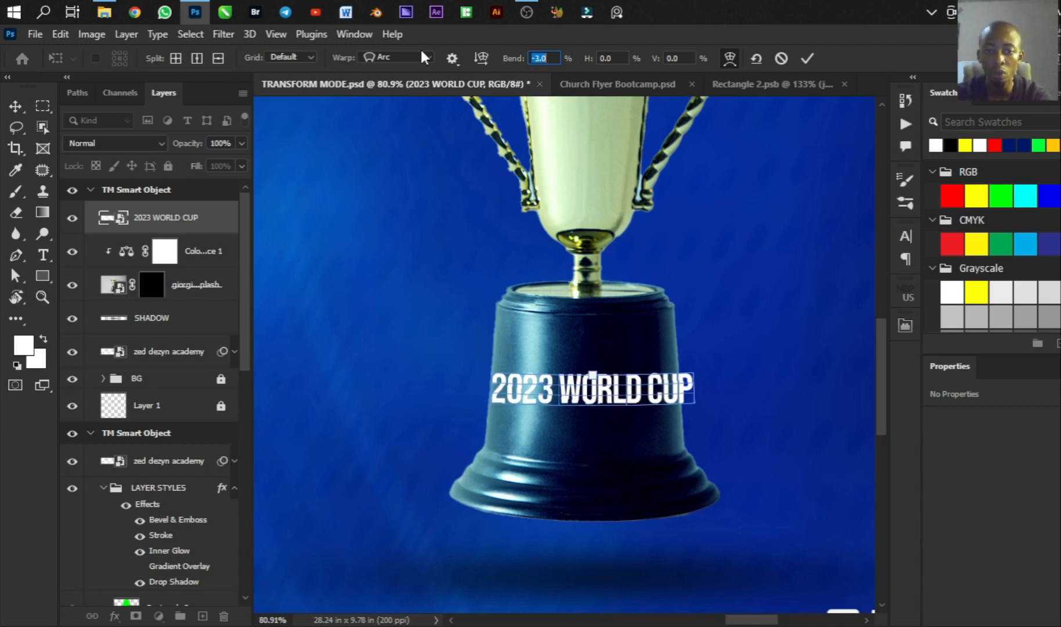
pyautogui.press('Down')
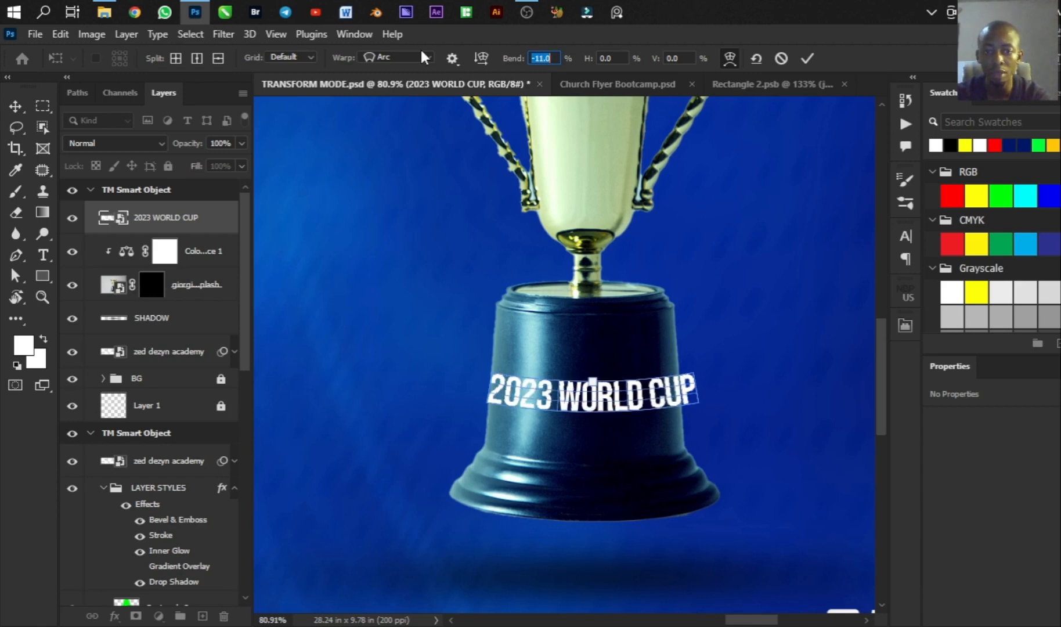
pyautogui.press('Down')
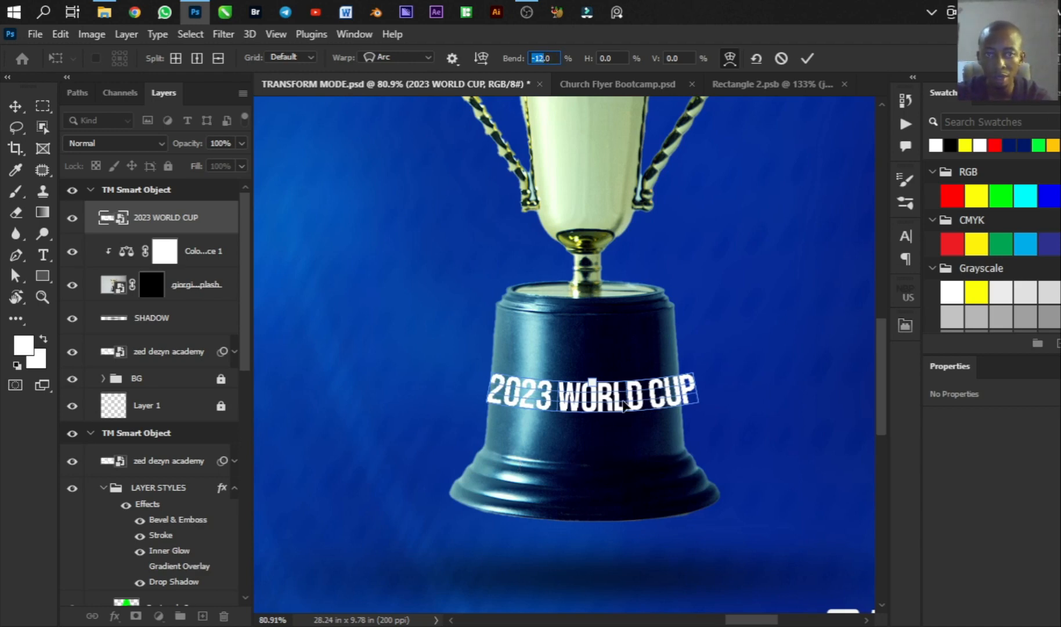
# Step: Set the Arc warp's bend to -14%, nudge the 2023 WORLD CUP text slightly left, and apply the warp
pyautogui.press('Down')
pyautogui.press('Down')
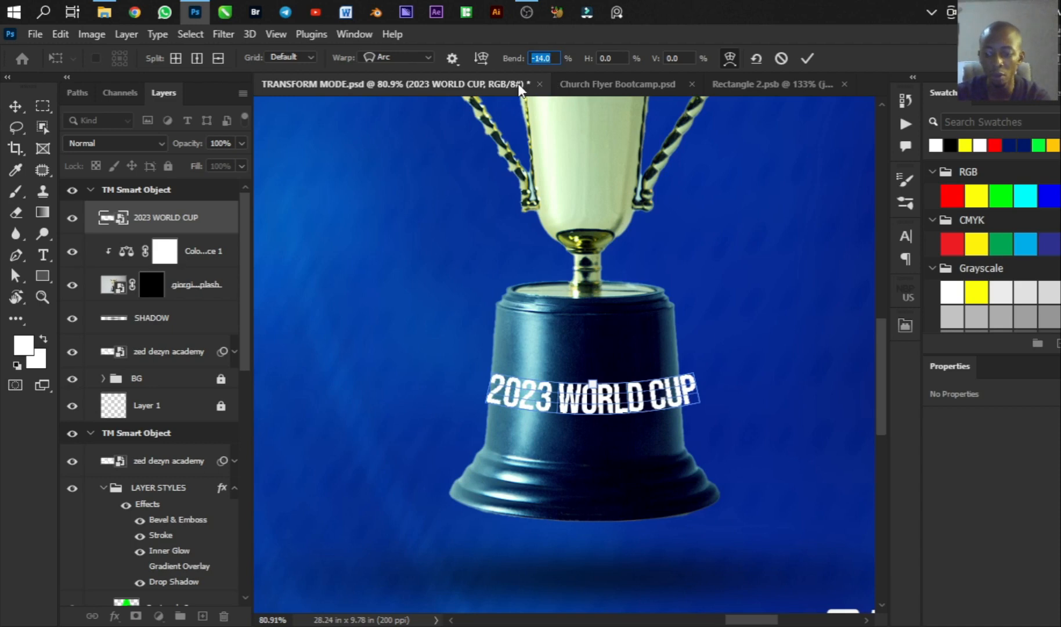
pyautogui.press('Return')
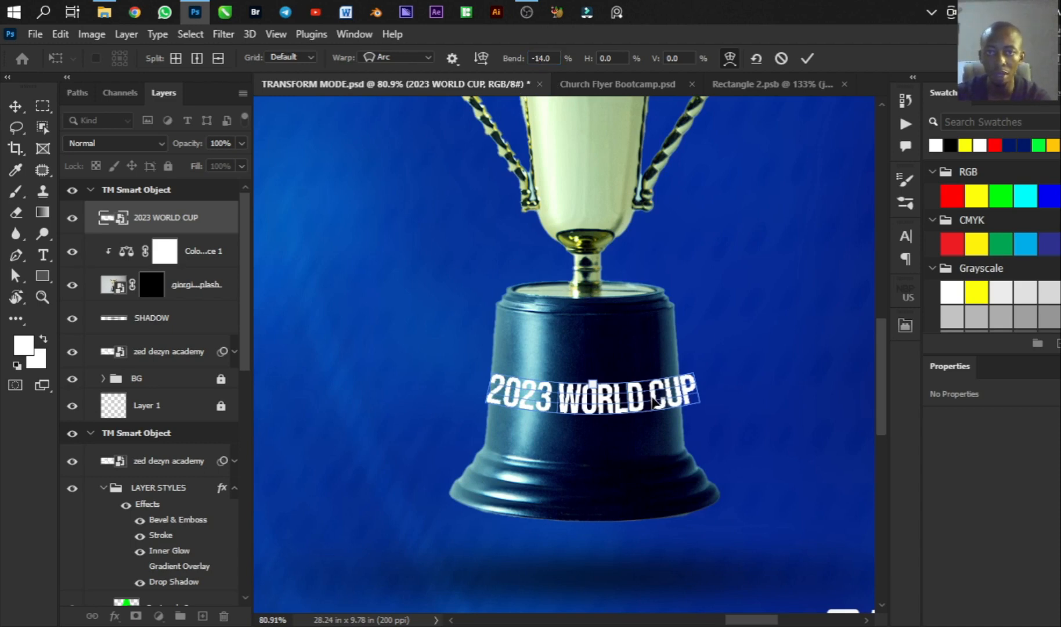
pyautogui.hotkey('shift', 'Left')
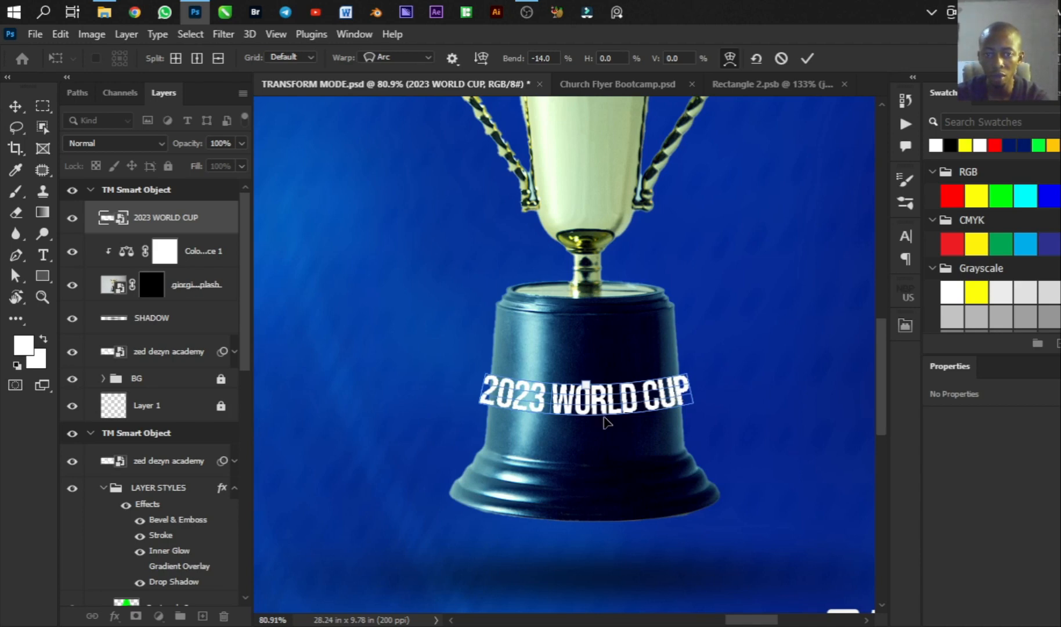
pyautogui.press('Return')
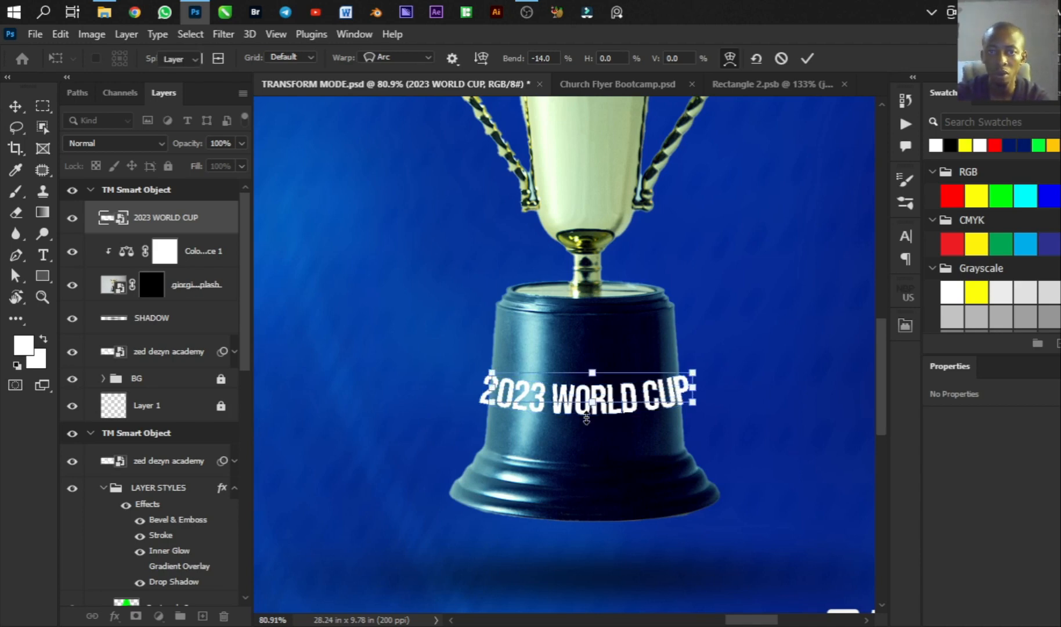
# Step: Move the 2023 WORLD CUP smart object beneath the colour adjustment layer so it is clipped to the trophy photo
pyautogui.scroll(1, 549, 444)
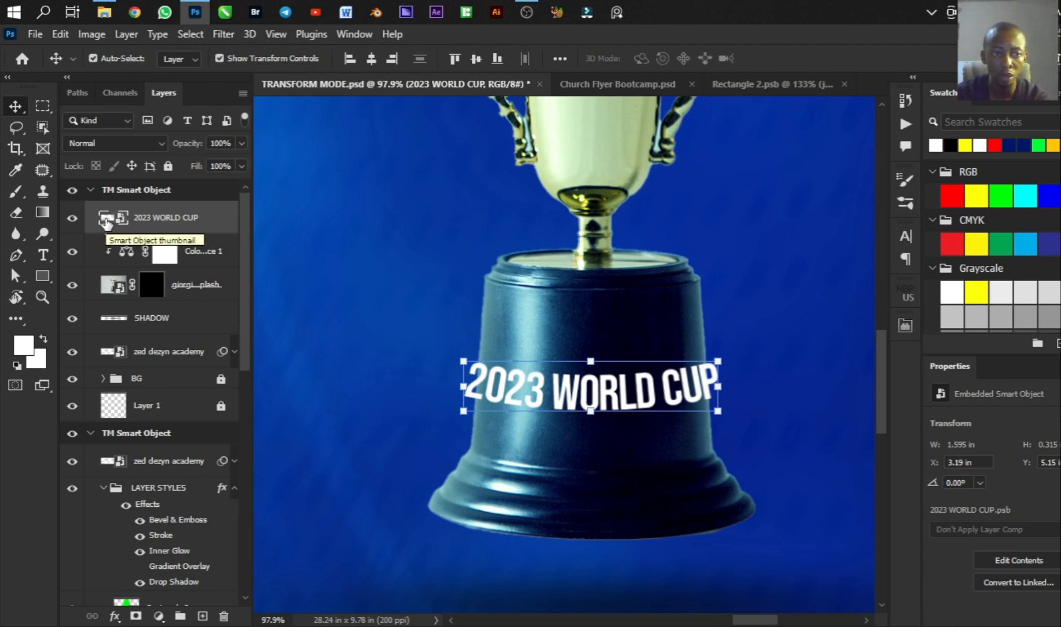
pyautogui.moveTo(106, 223); pyautogui.dragTo(106, 271)
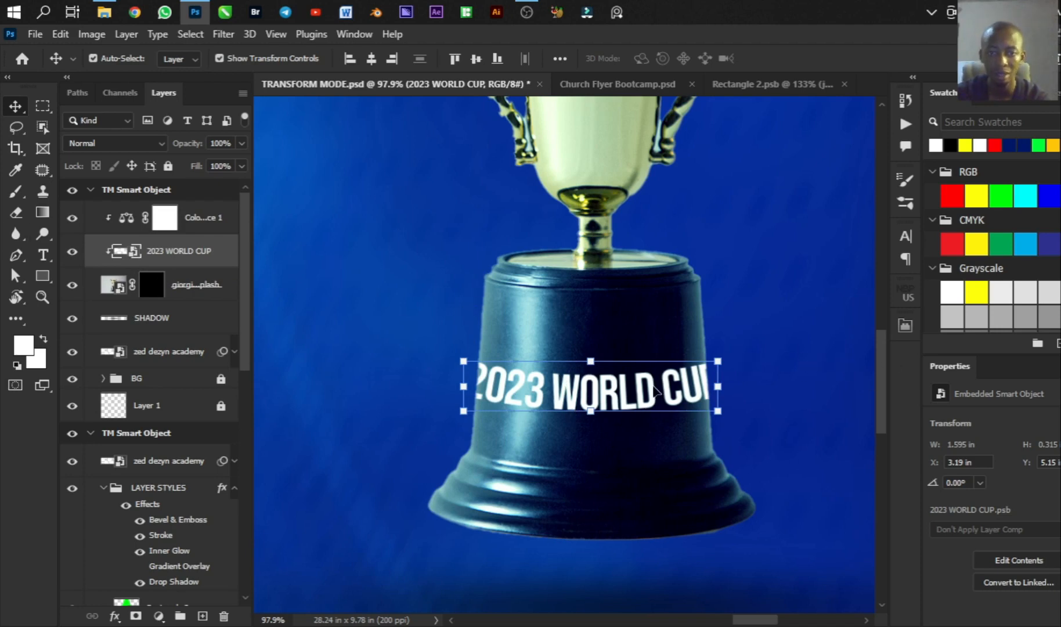
pyautogui.scroll(2, 589, 399)
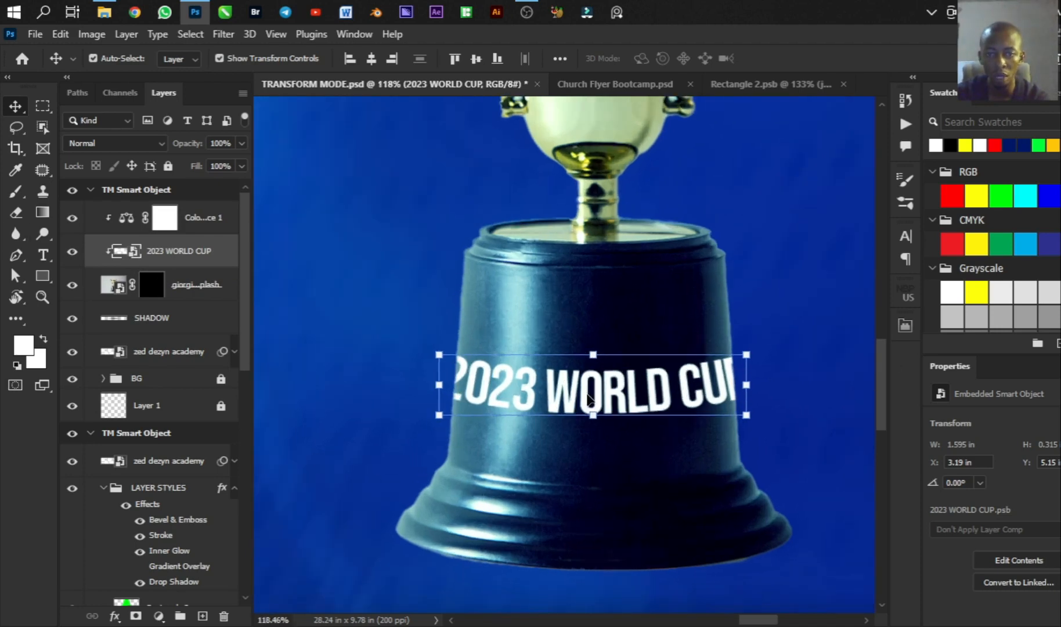
pyautogui.scroll(-4, 589, 399)
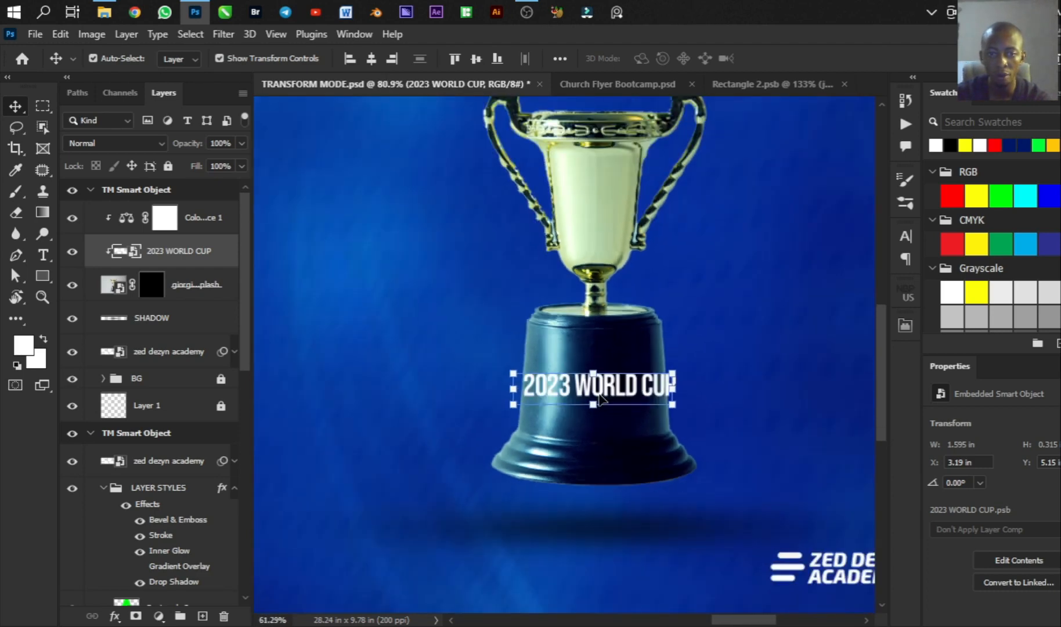
pyautogui.scroll(-3, 601, 398)
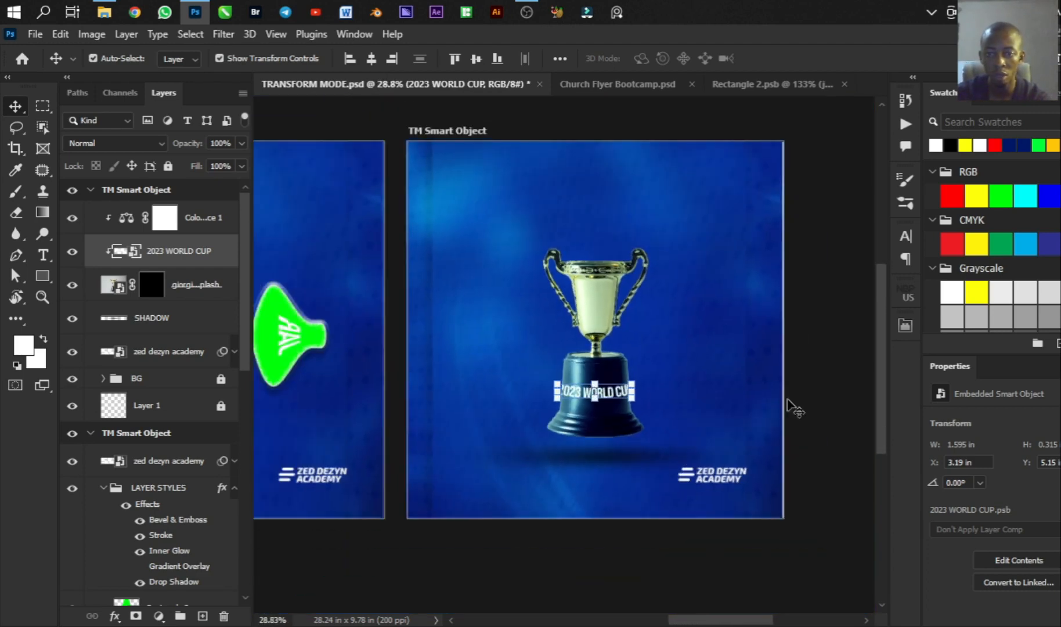
pyautogui.click(779, 390)
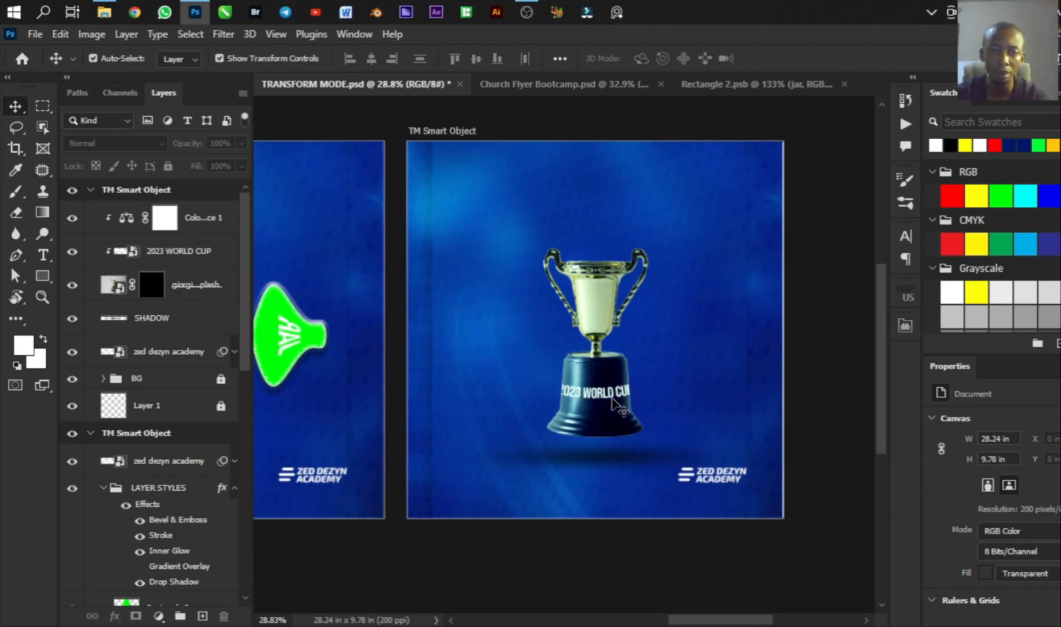
pyautogui.scroll(3, 577, 396)
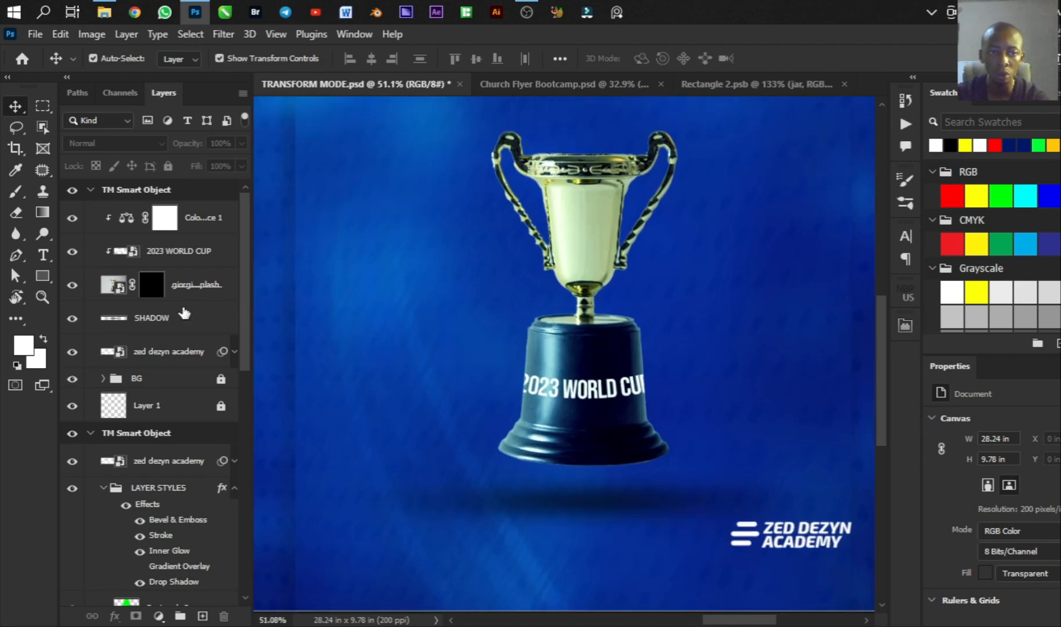
pyautogui.click(211, 266)
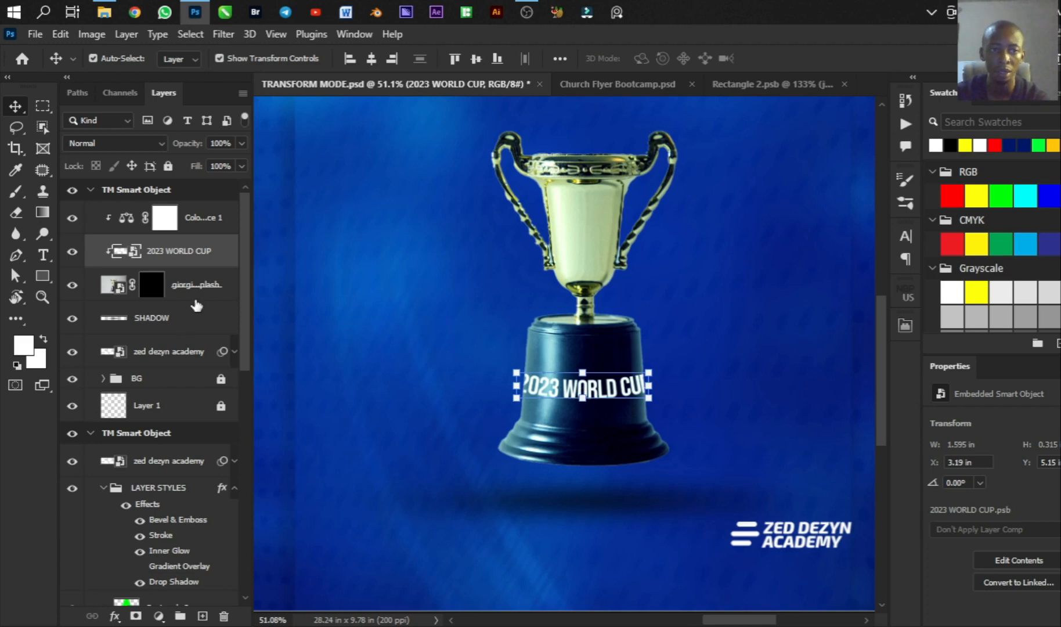
pyautogui.scroll(1, 557, 365)
pyautogui.scroll(1, 621, 393)
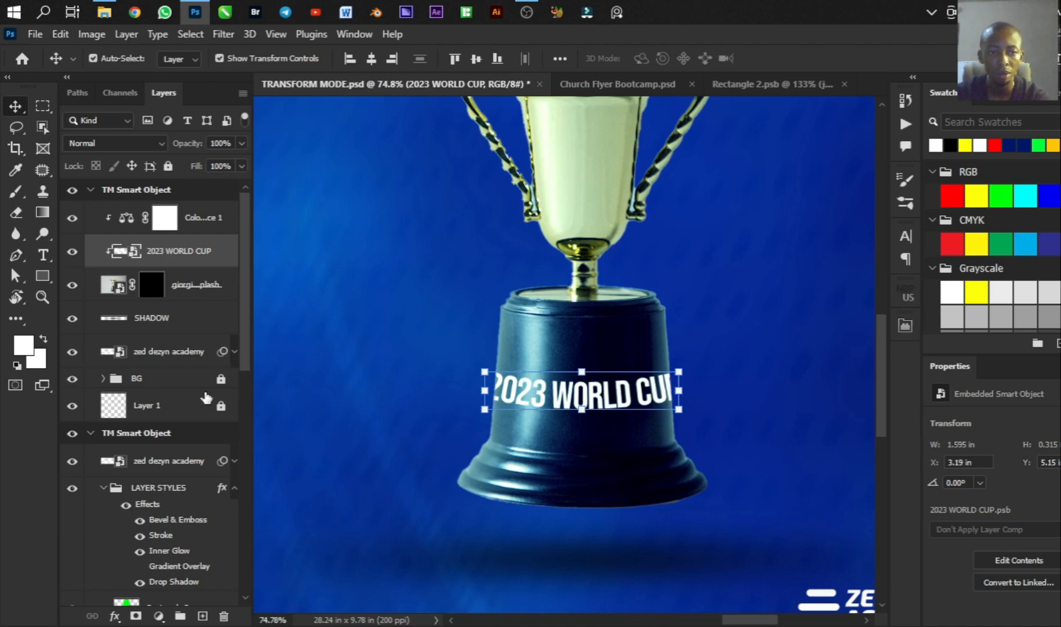
pyautogui.click(158, 616)
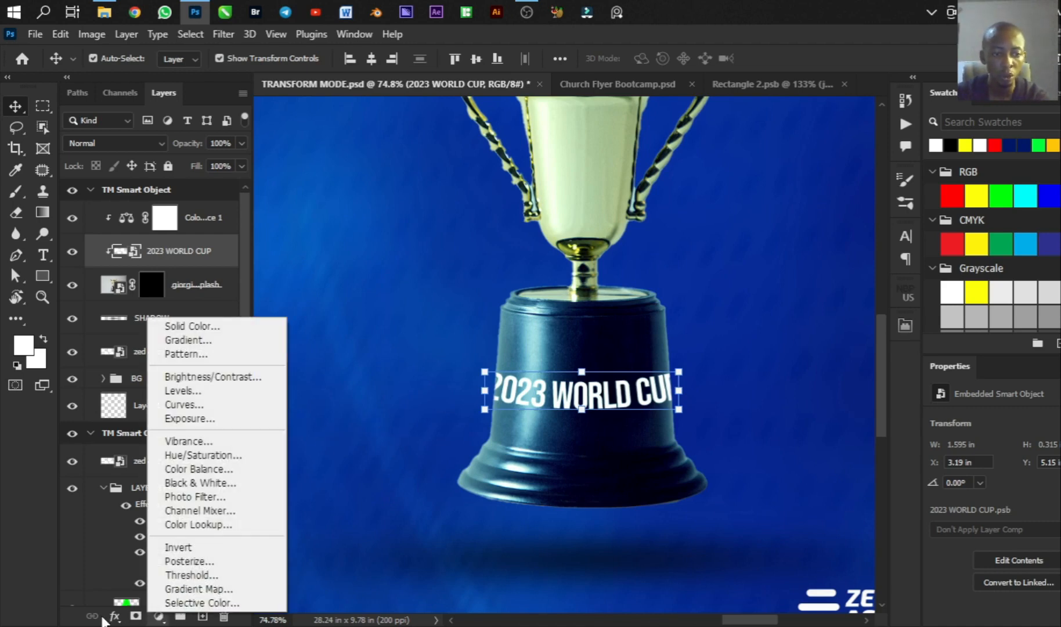
pyautogui.click(208, 257)
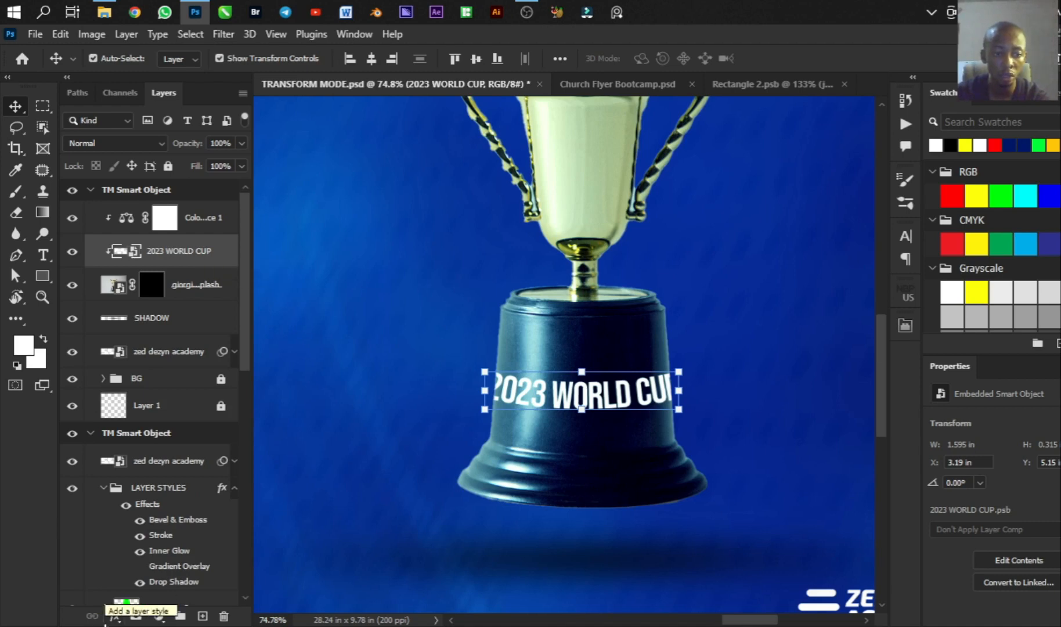
pyautogui.click(108, 620)
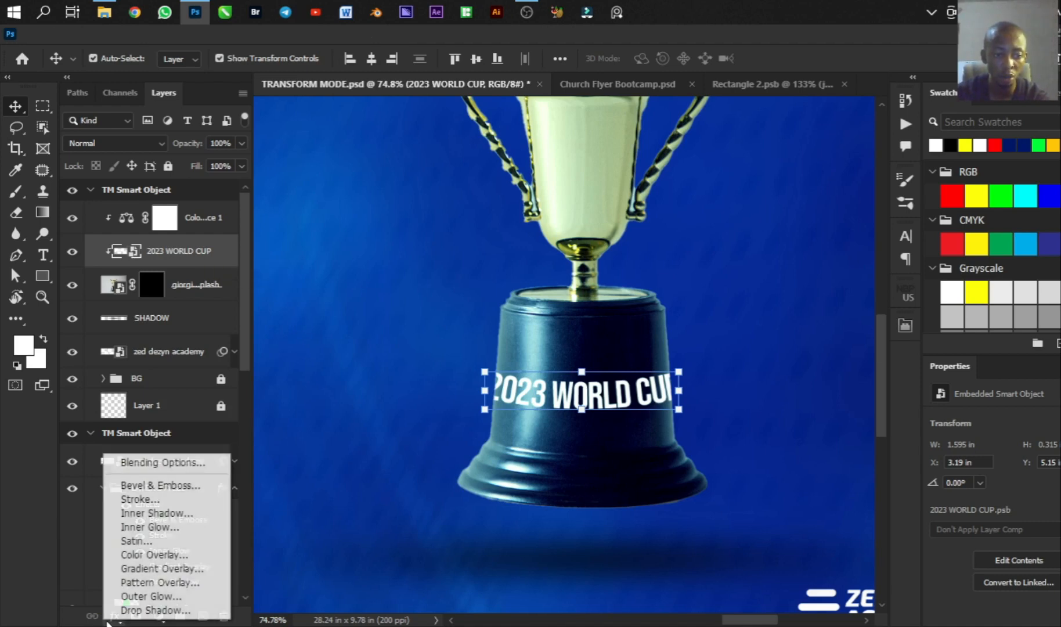
pyautogui.click(189, 463)
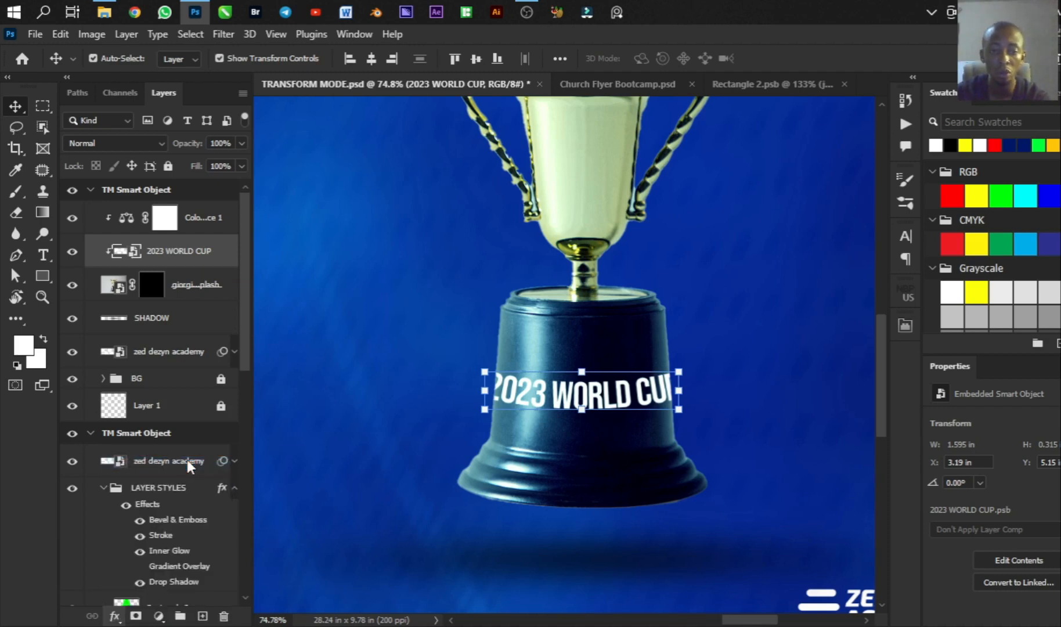
pyautogui.doubleClick(221, 248)
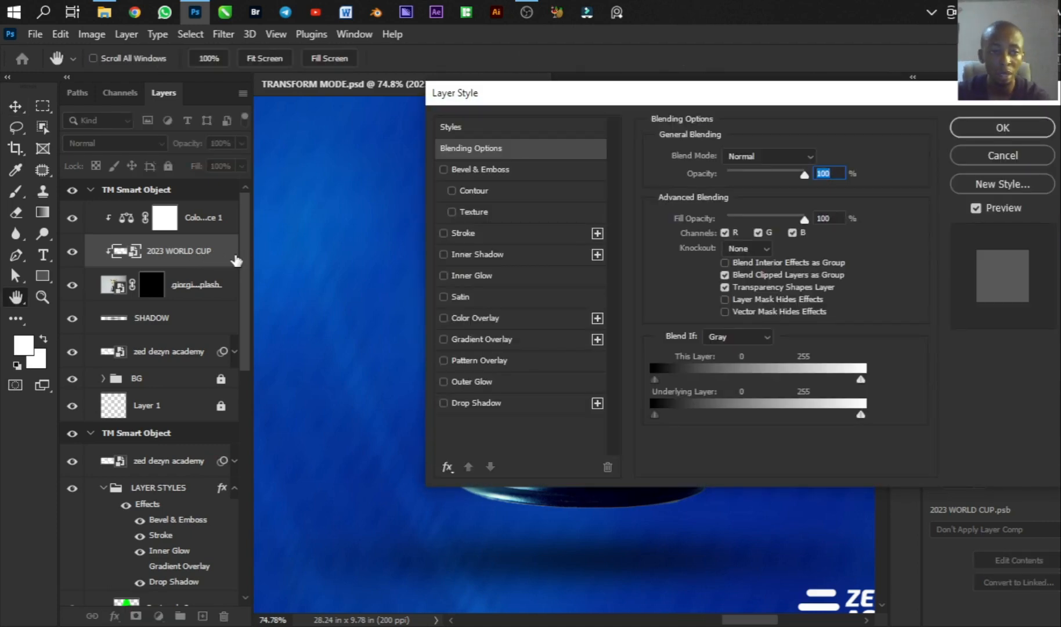
pyautogui.press('Escape')
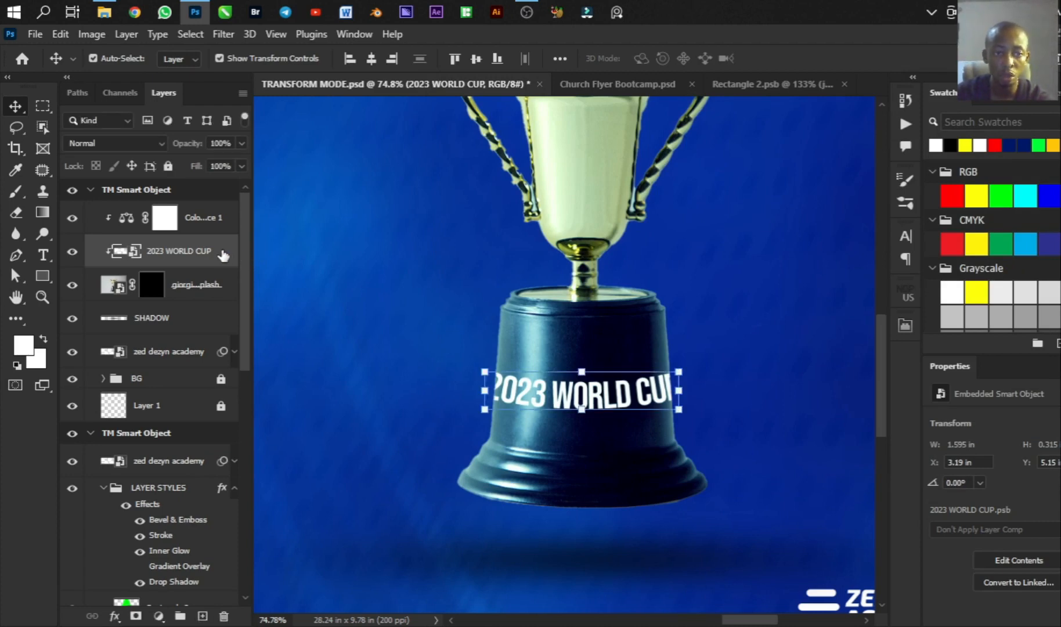
pyautogui.doubleClick(224, 255)
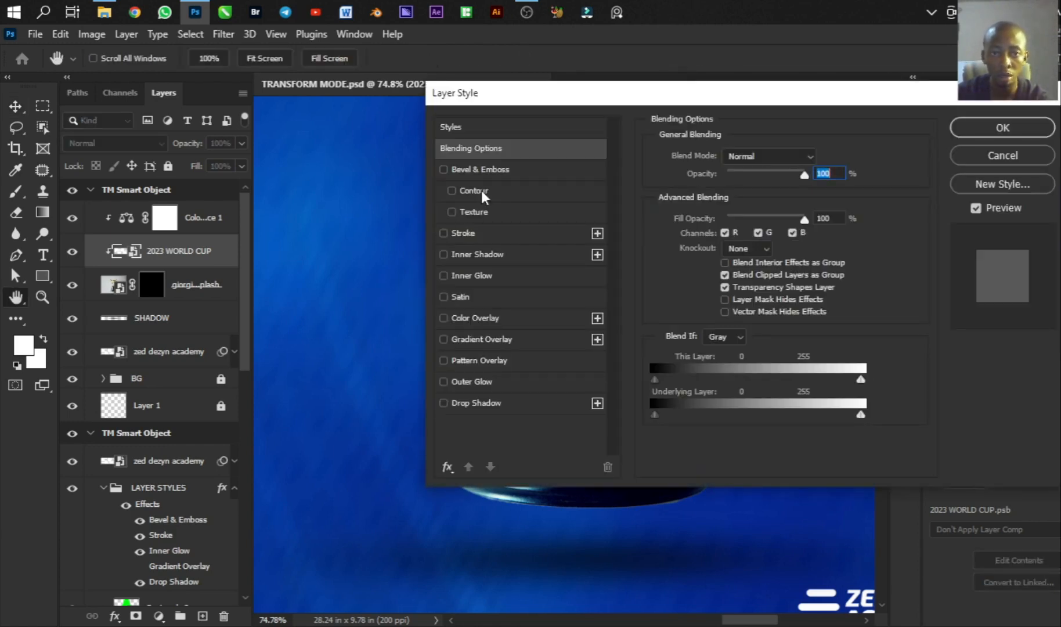
pyautogui.press('Escape')
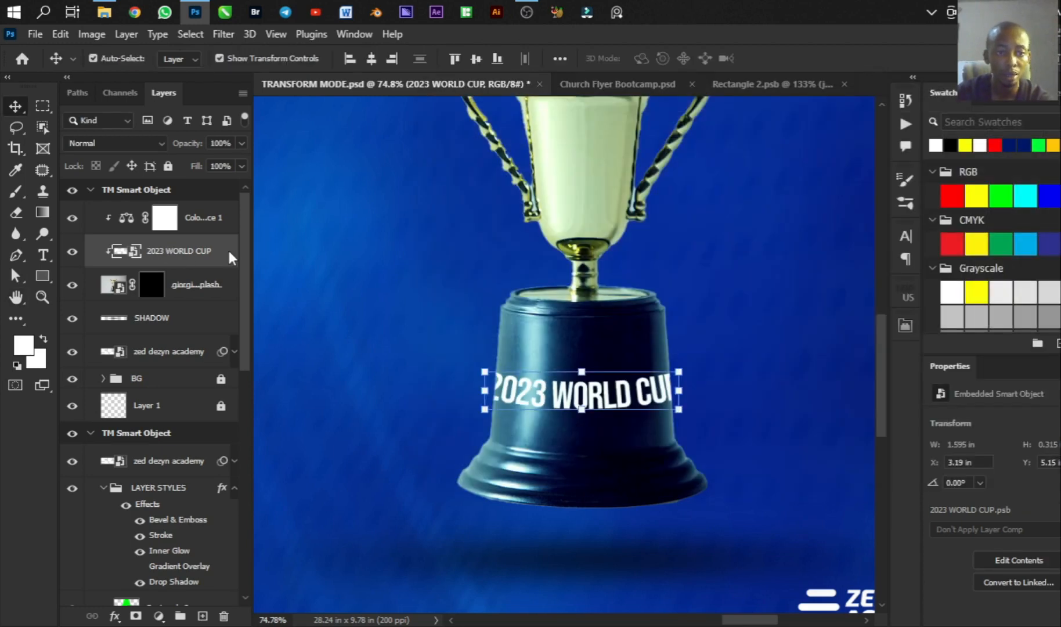
# Step: Open the blending options of the 2023 WORLD CUP smart object and reposition the dialog to uncover the text on the trophy base
pyautogui.rightClick(231, 256)
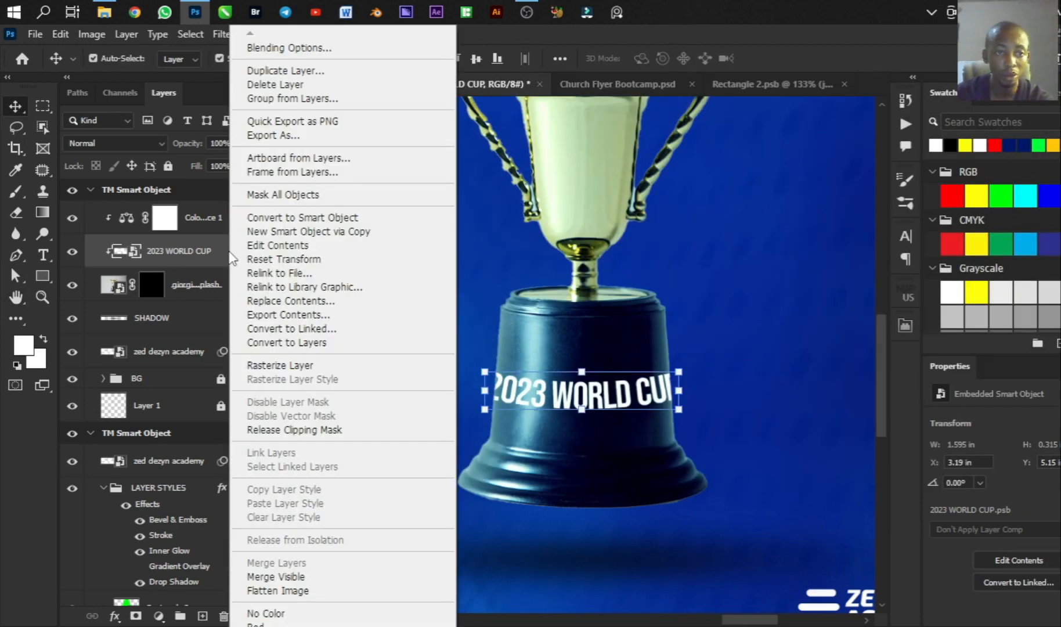
pyautogui.click(258, 47)
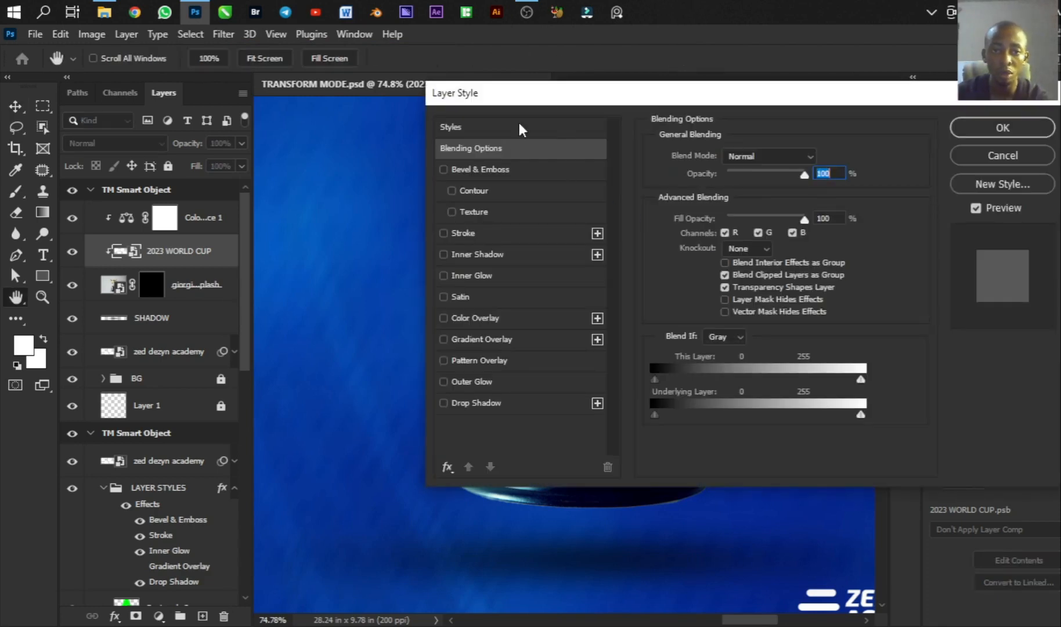
pyautogui.moveTo(505, 103); pyautogui.dragTo(223, 104)
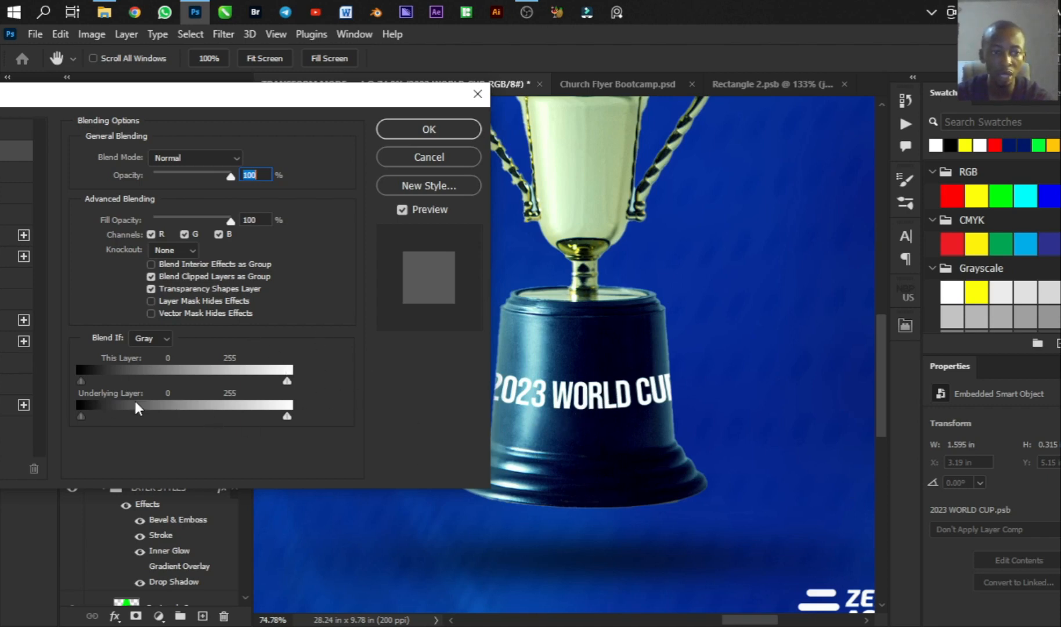
pyautogui.moveTo(258, 96); pyautogui.dragTo(401, 470)
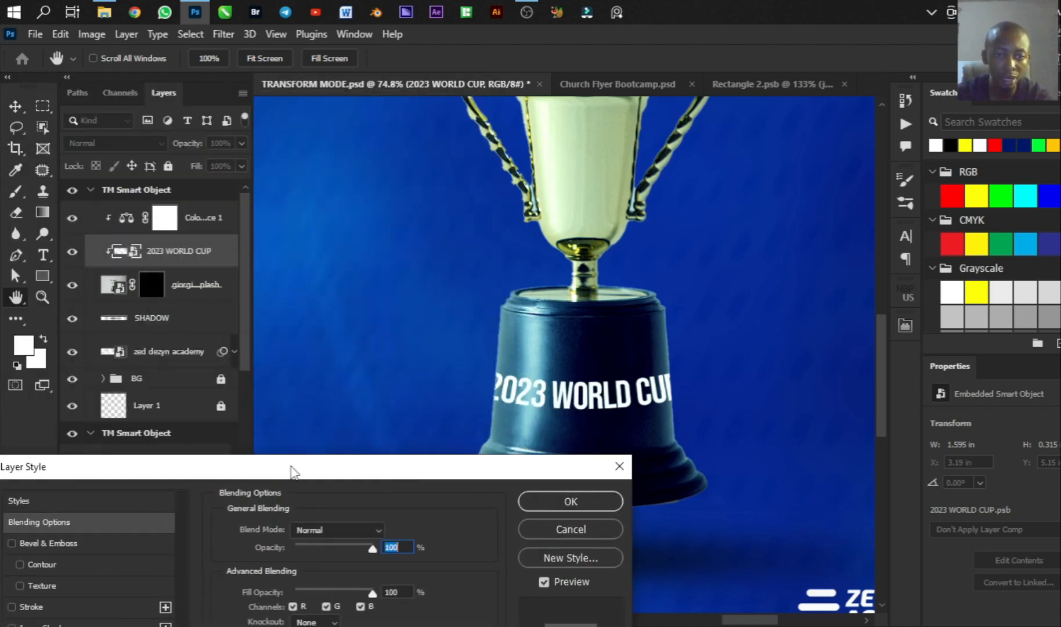
pyautogui.moveTo(292, 471); pyautogui.dragTo(251, 205)
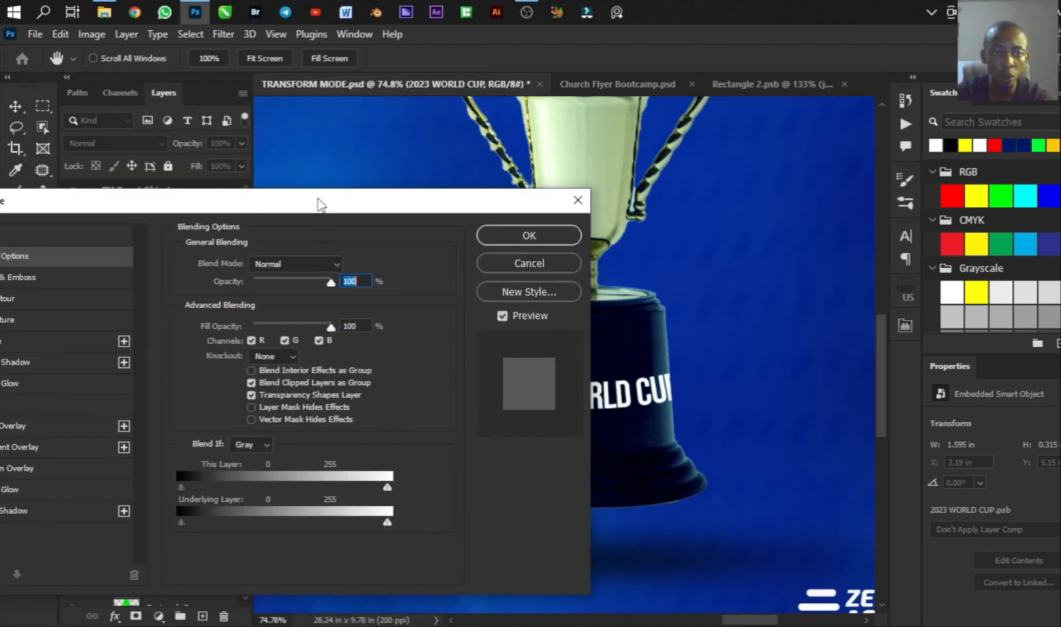
pyautogui.moveTo(318, 204); pyautogui.dragTo(306, 342)
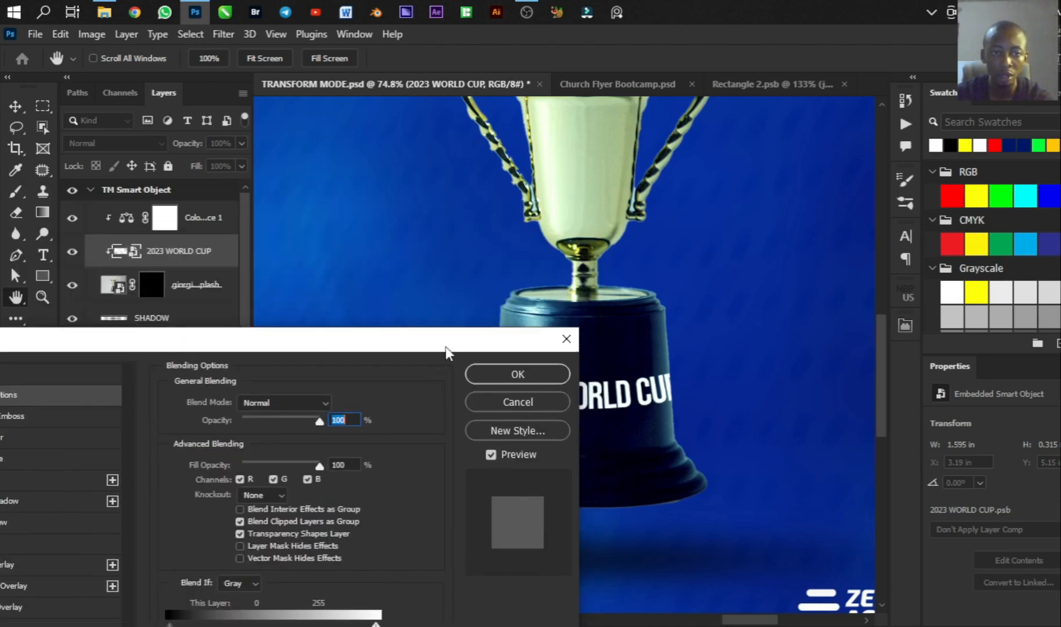
pyautogui.moveTo(446, 351); pyautogui.dragTo(384, 96)
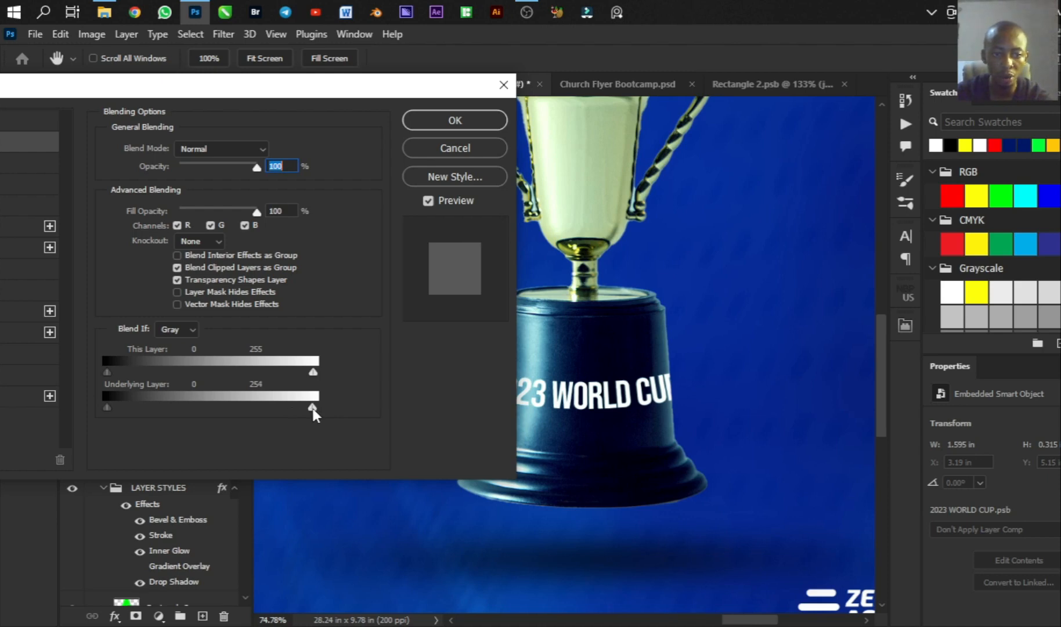
# Step: Lower the underlying layer's Blend If white point to 173 for the 2023 WORLD CUP text, with the dialog clear of the base's highlight
pyautogui.moveTo(313, 408); pyautogui.dragTo(253, 410)
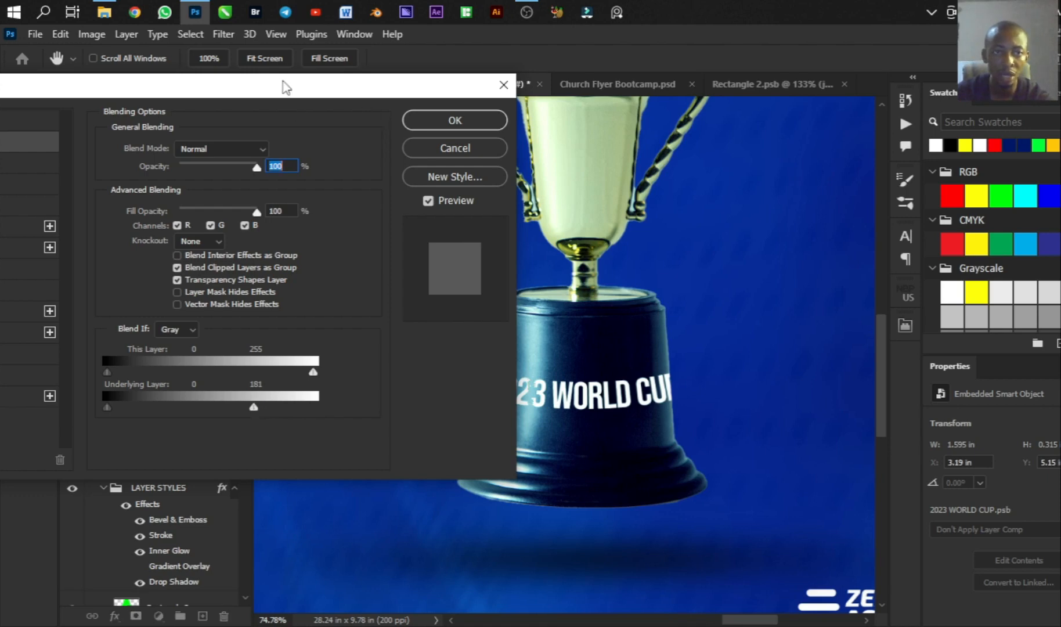
pyautogui.moveTo(293, 85); pyautogui.dragTo(888, 137)
pyautogui.moveTo(664, 144); pyautogui.dragTo(821, 99)
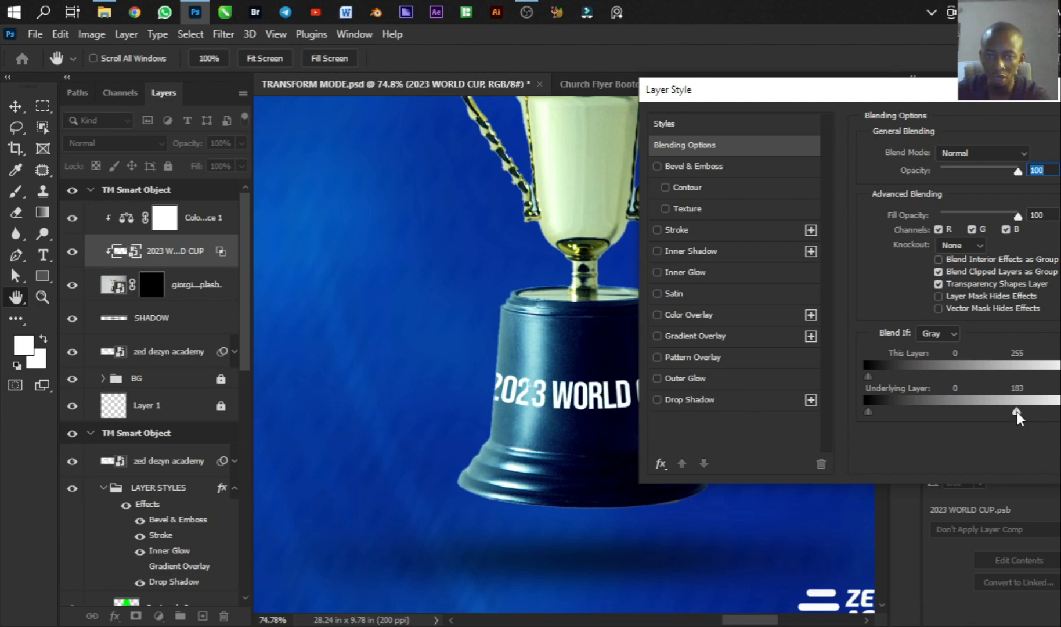
pyautogui.moveTo(1005, 413); pyautogui.dragTo(970, 411)
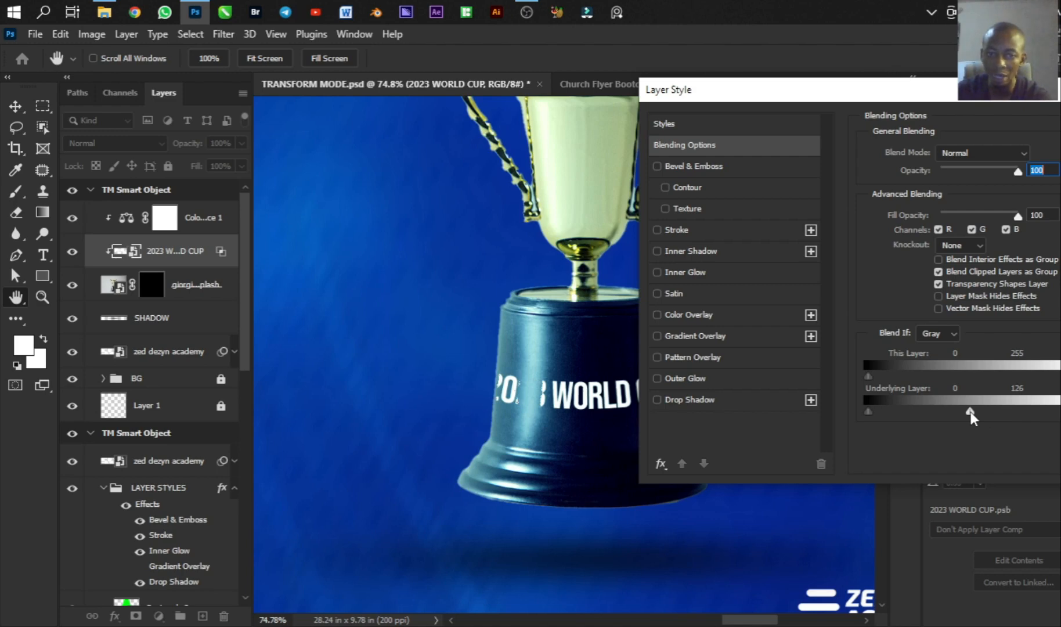
pyautogui.moveTo(970, 411); pyautogui.dragTo(1007, 411)
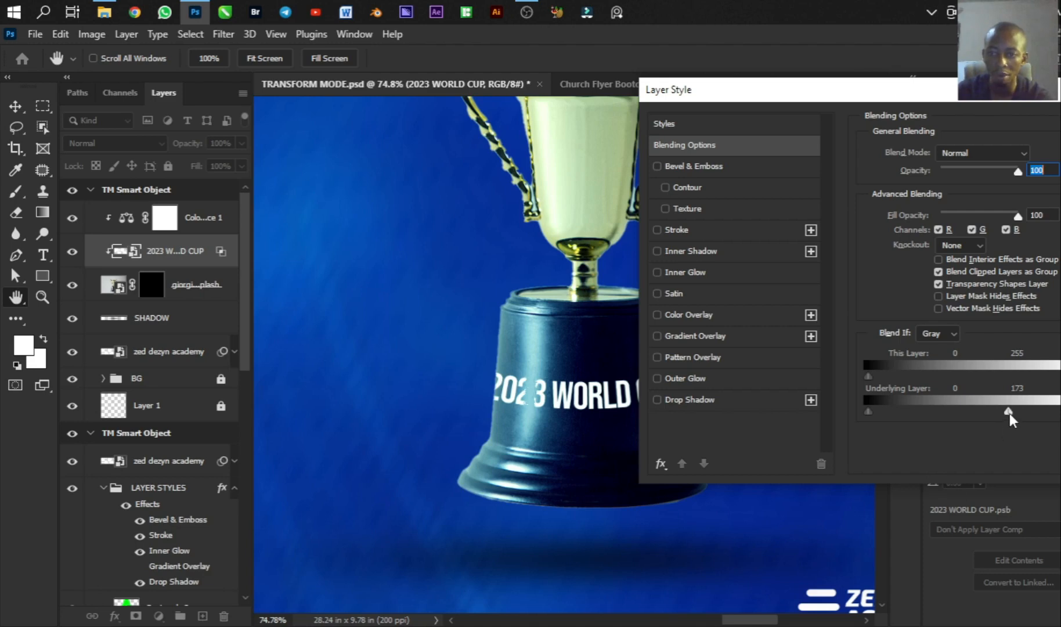
# Step: Split the underlying layer's Blend If white point to 151 / 195 for a gradual fade over the base's highlight
pyautogui.keyDown('alt'); pyautogui.click(1009, 413); pyautogui.keyUp('alt')
pyautogui.moveTo(1014, 414); pyautogui.dragTo(1025, 414)
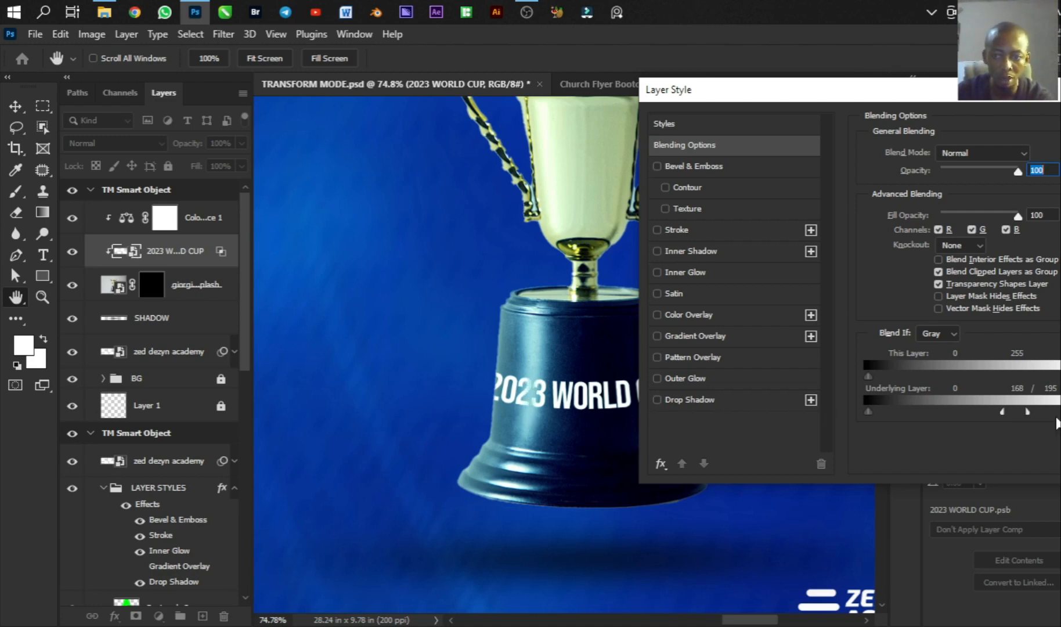
pyautogui.moveTo(1002, 413); pyautogui.dragTo(995, 413)
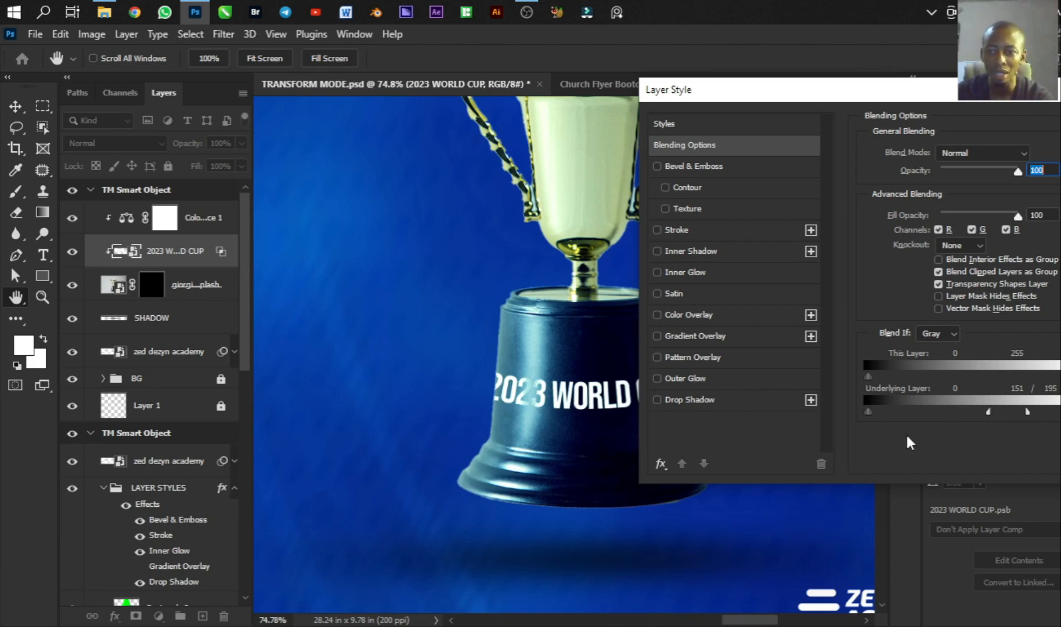
# Step: Split the underlying layer's Blend If black point to 9 / 22, with the dialog moved clear of the trophy base
pyautogui.moveTo(900, 90); pyautogui.dragTo(123, 128)
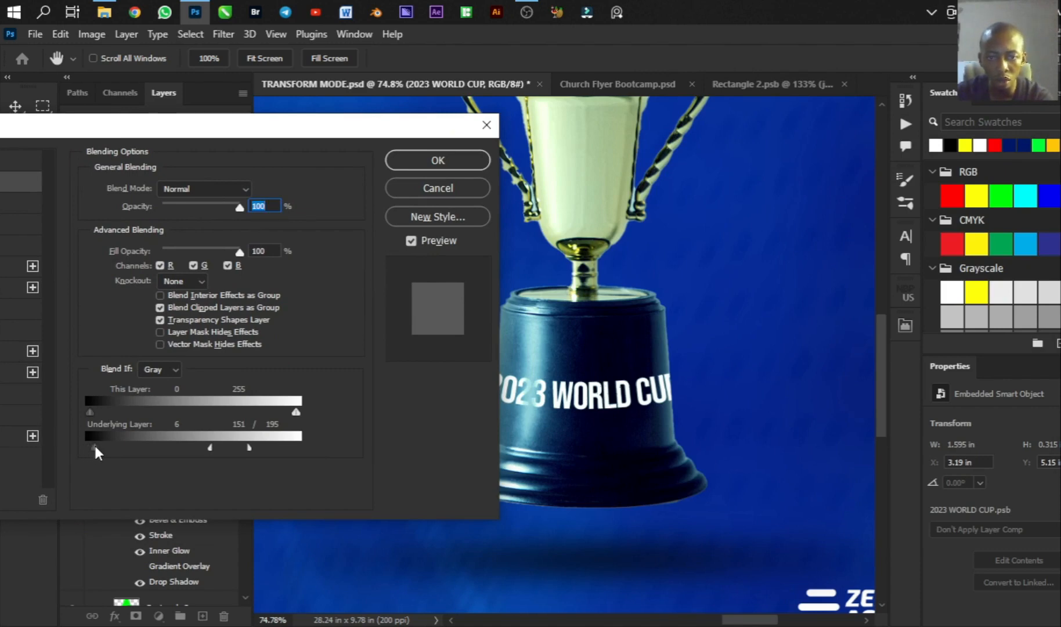
pyautogui.moveTo(94, 447); pyautogui.dragTo(111, 446)
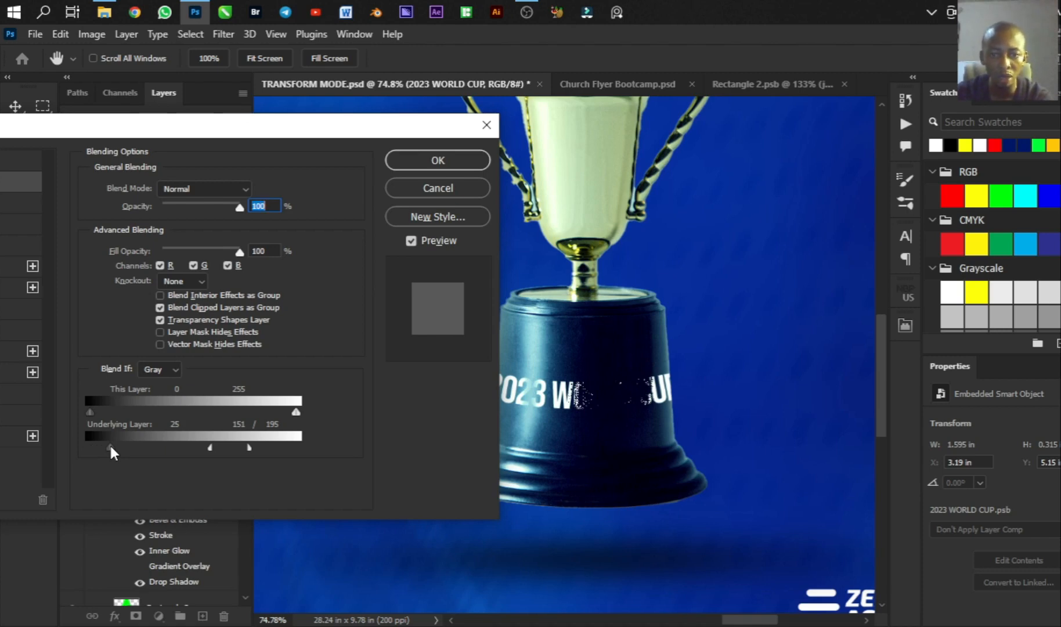
pyautogui.moveTo(110, 446); pyautogui.dragTo(102, 446)
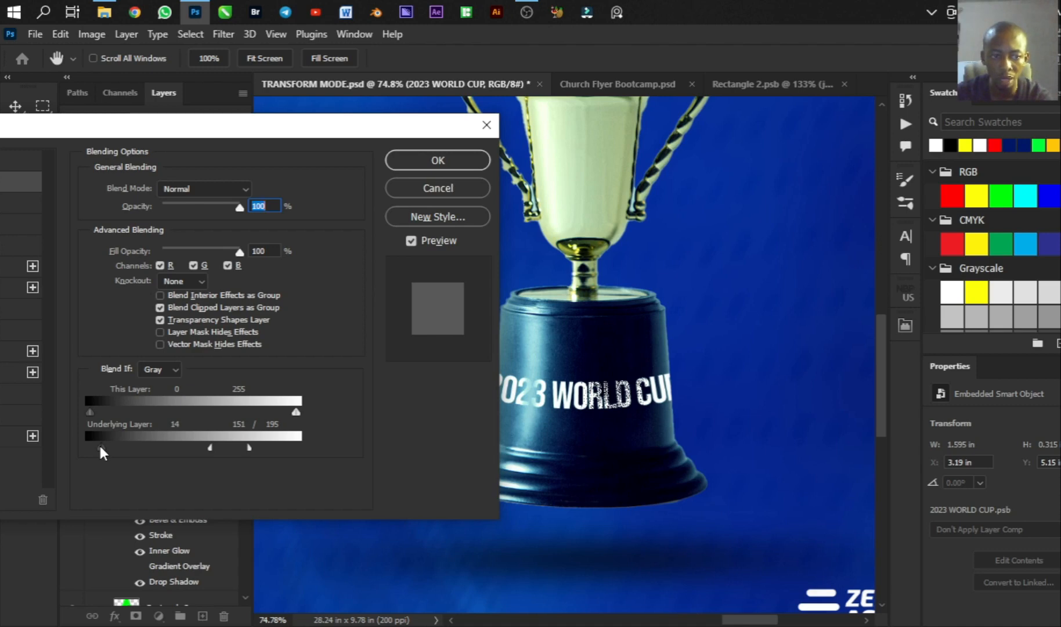
pyautogui.moveTo(99, 444); pyautogui.dragTo(99, 444)
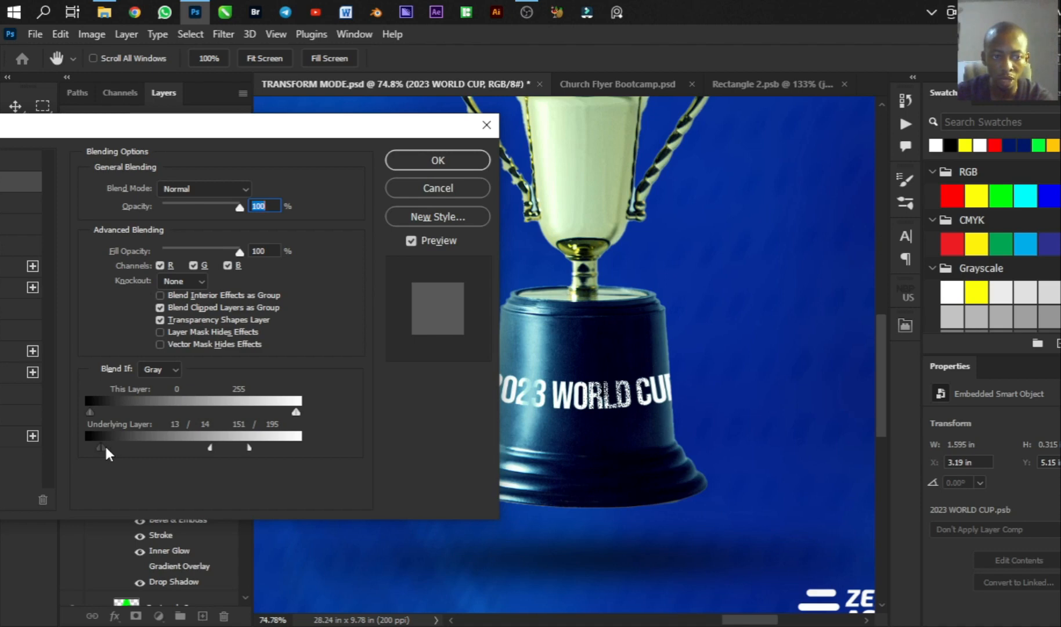
pyautogui.moveTo(103, 444); pyautogui.dragTo(97, 444)
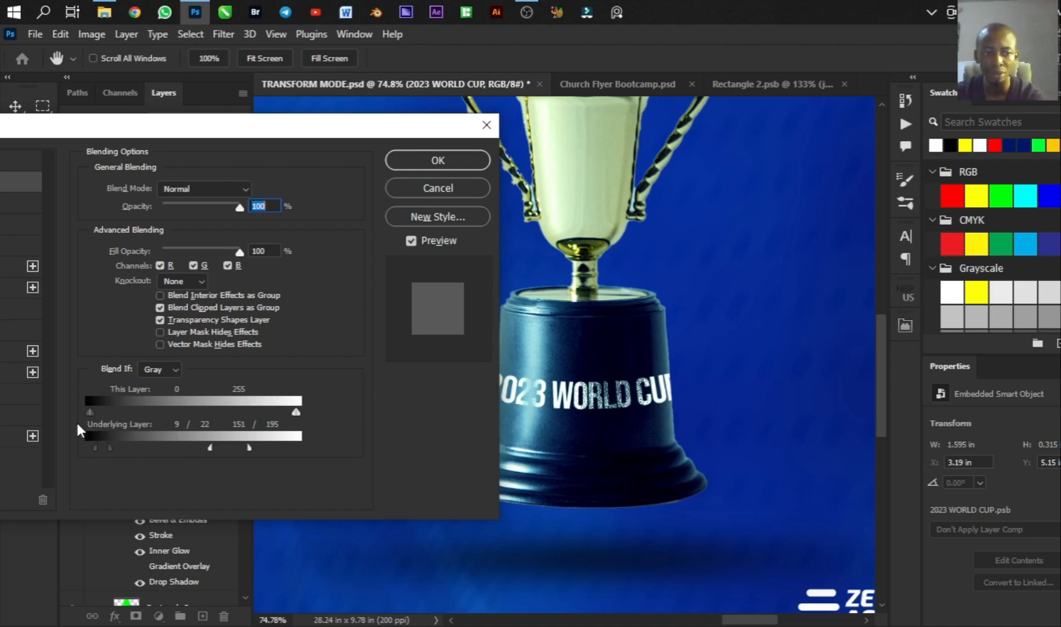
# Step: Split this layer's Blend If white point to 252 / 255, keeping its black point at 0, and apply the blending options
pyautogui.moveTo(85, 409); pyautogui.dragTo(176, 411)
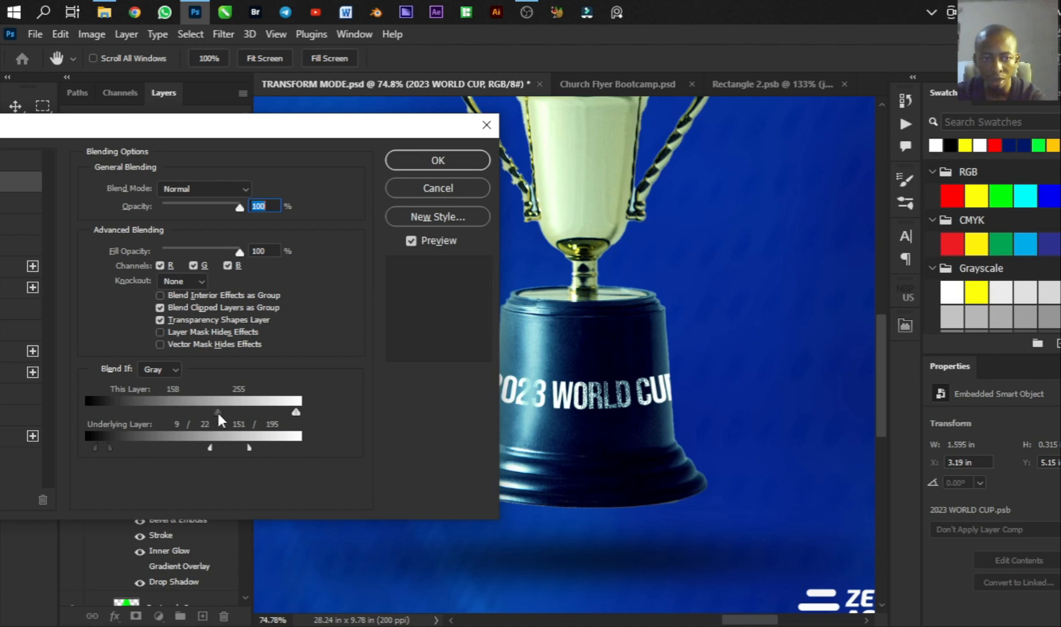
pyautogui.moveTo(218, 413); pyautogui.dragTo(68, 412)
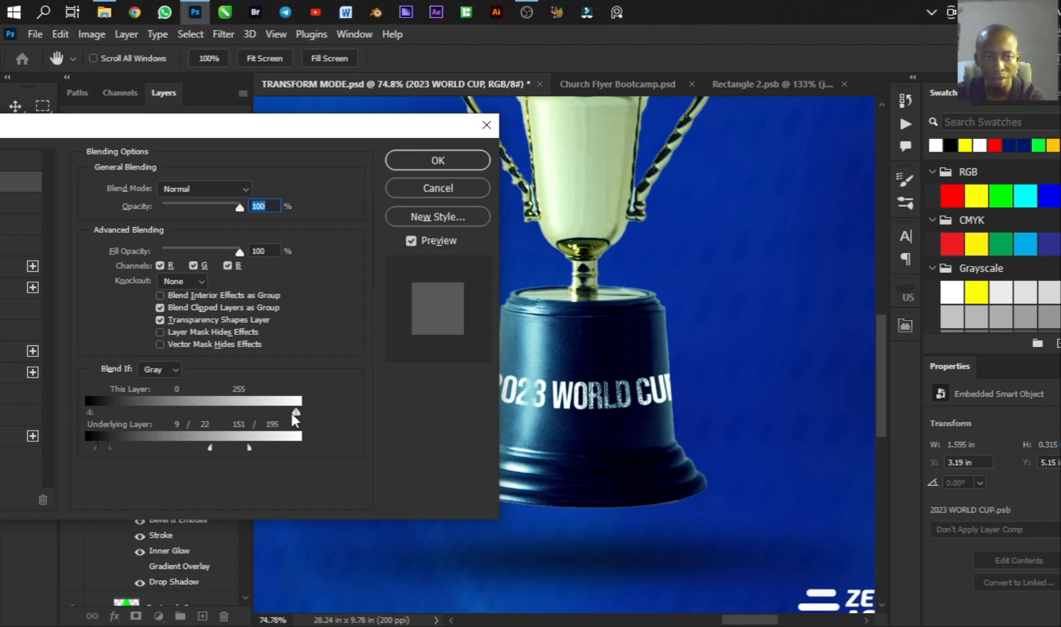
pyautogui.moveTo(294, 414)
pyautogui.mouseDown()
pyautogui.moveTo(249, 414)
pyautogui.moveTo(303, 416)
pyautogui.mouseUp()
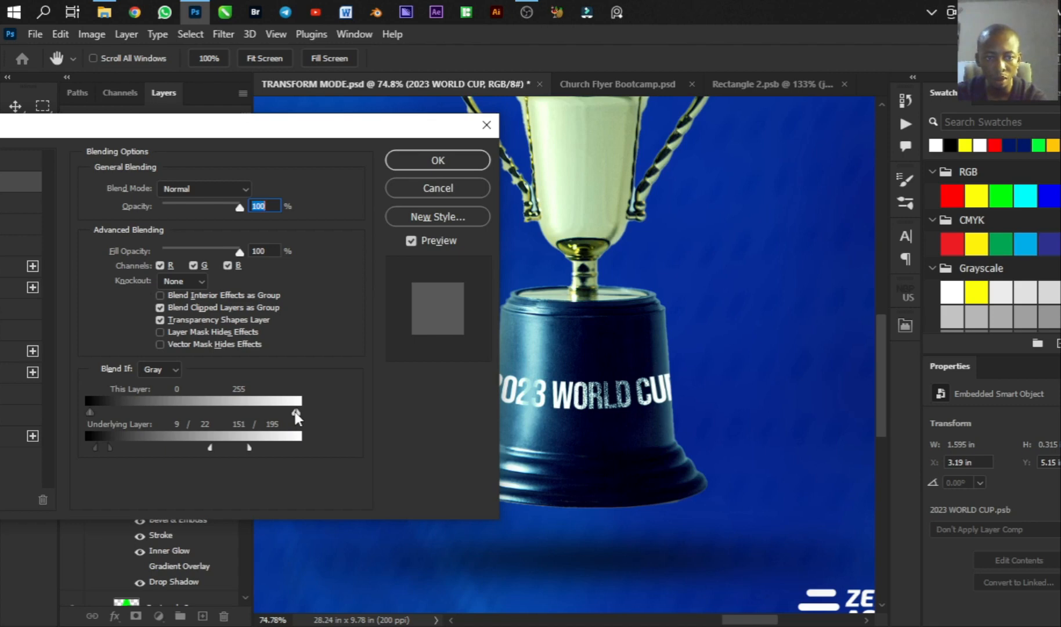
pyautogui.moveTo(295, 413); pyautogui.dragTo(291, 413)
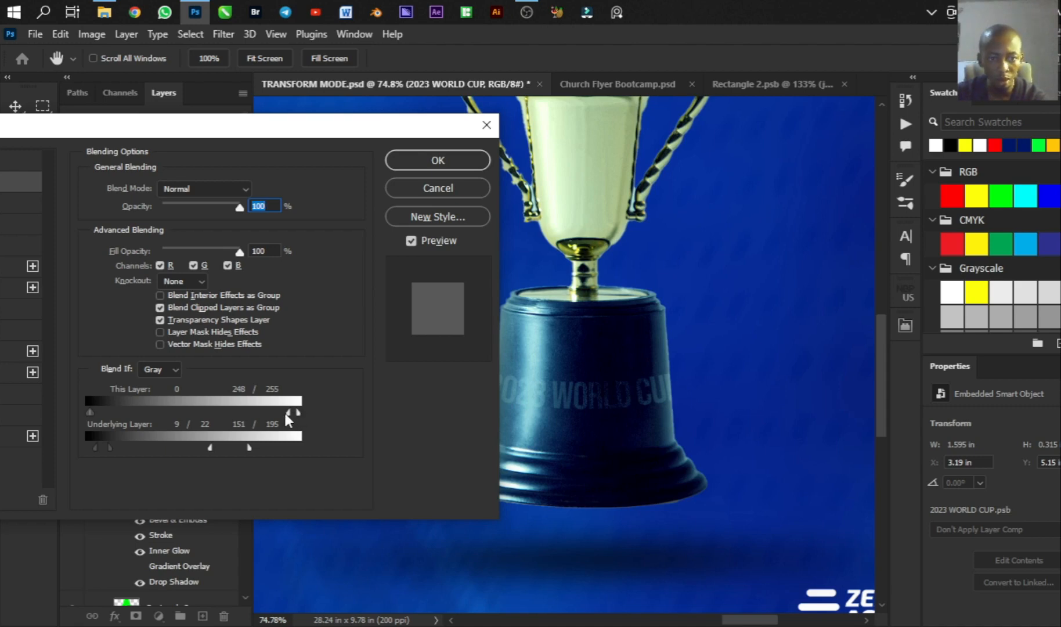
pyautogui.moveTo(288, 412); pyautogui.dragTo(290, 413)
pyautogui.moveTo(289, 414); pyautogui.dragTo(292, 414)
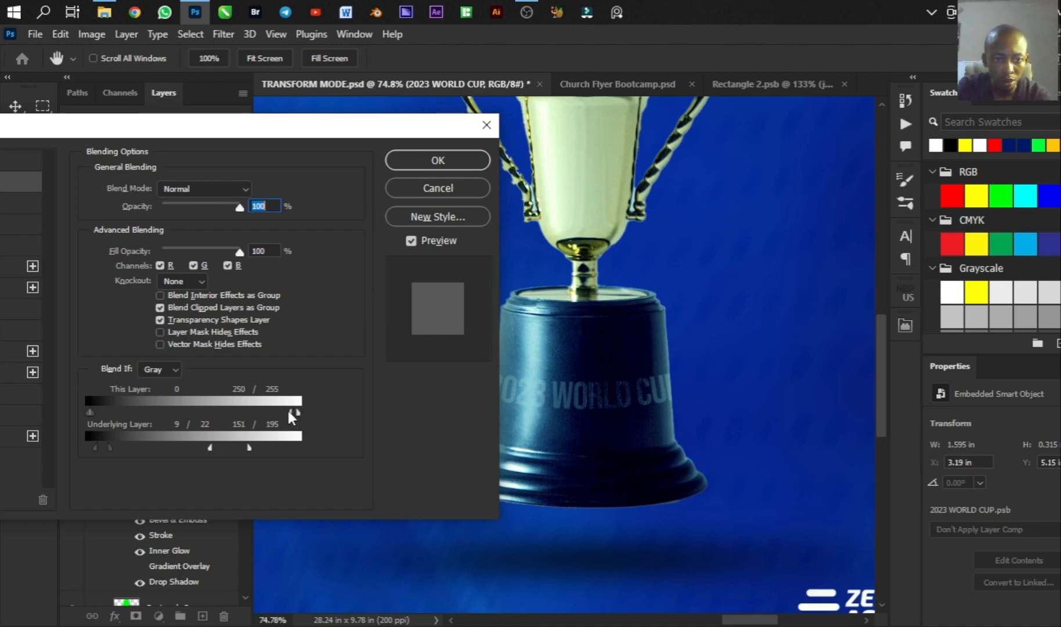
pyautogui.moveTo(287, 408); pyautogui.dragTo(294, 412)
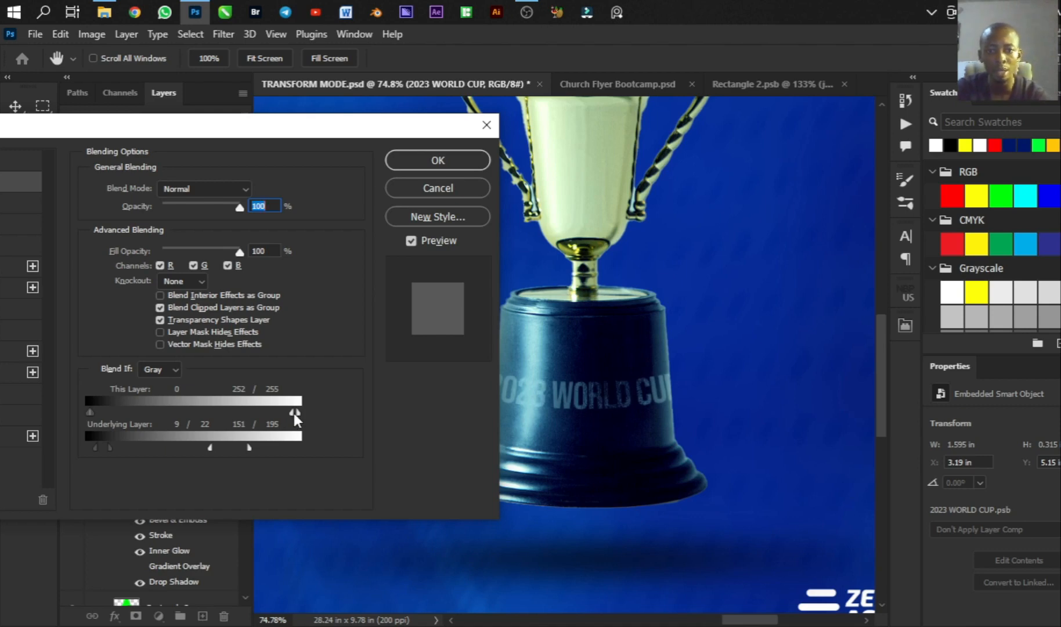
pyautogui.click(437, 161)
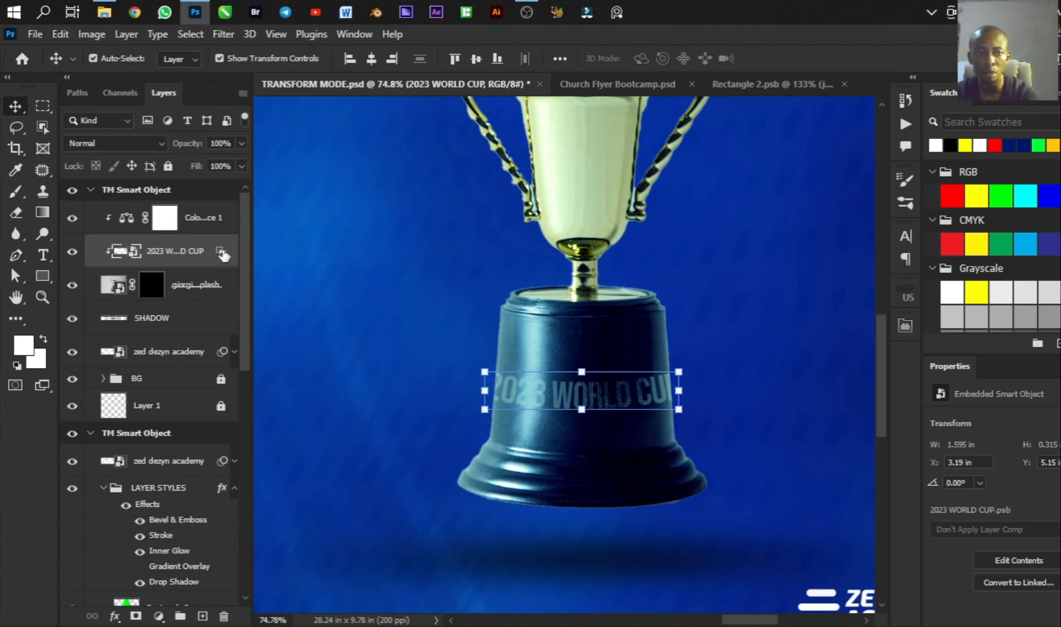
# Step: Inspect the smart filters of the zed dezyn academy layer above BG, and examine the blended 2023 WORLD CUP text on the deselected trophy artboard
pyautogui.click(235, 353)
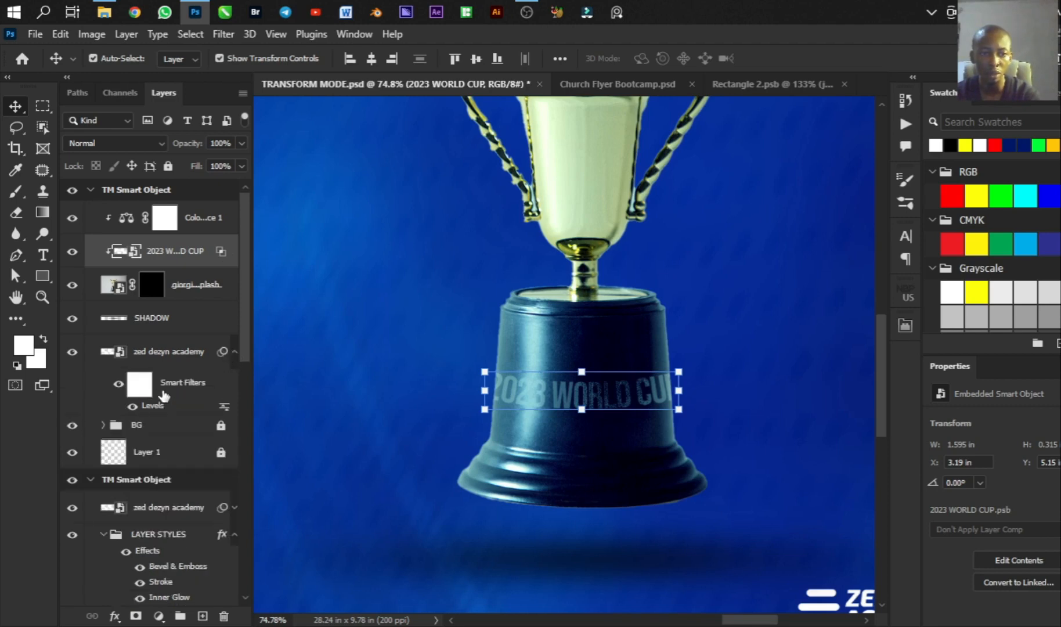
pyautogui.click(235, 350)
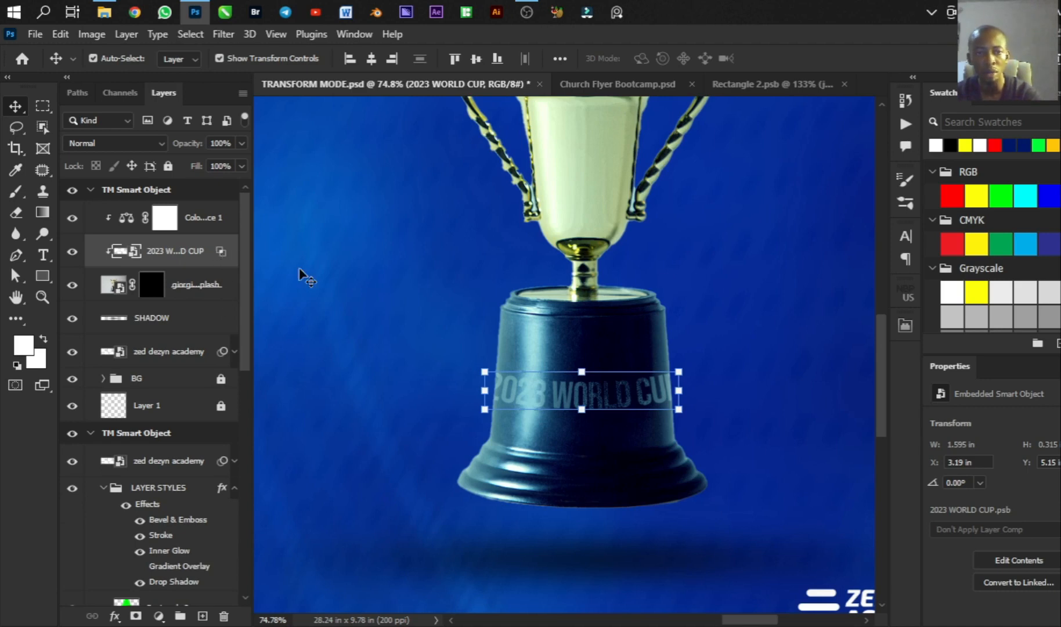
pyautogui.scroll(-5, 631, 413)
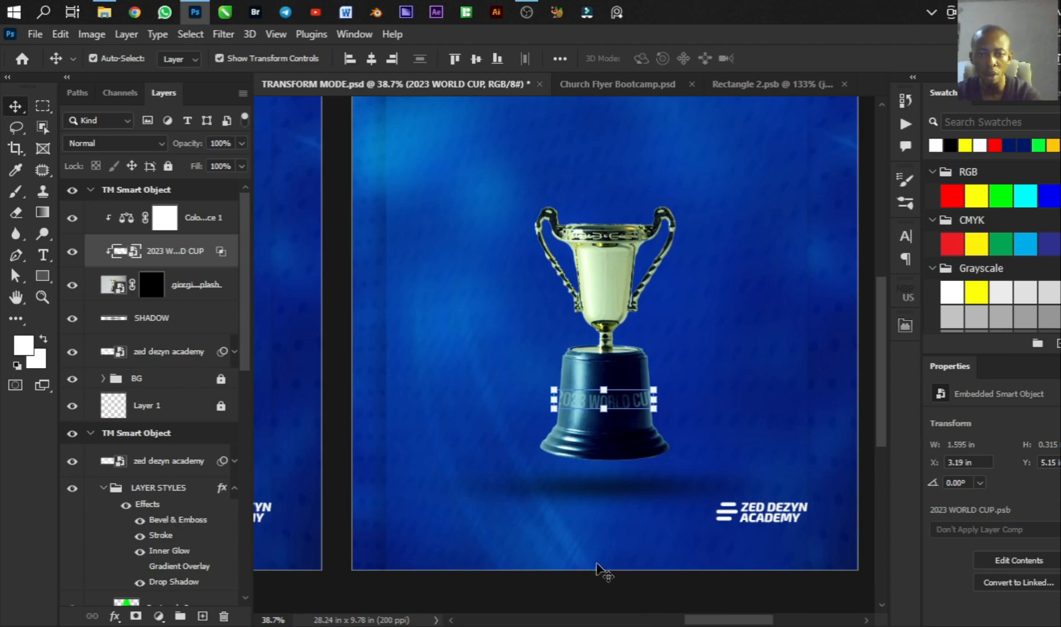
pyautogui.click(620, 587)
pyautogui.scroll(1, 622, 413)
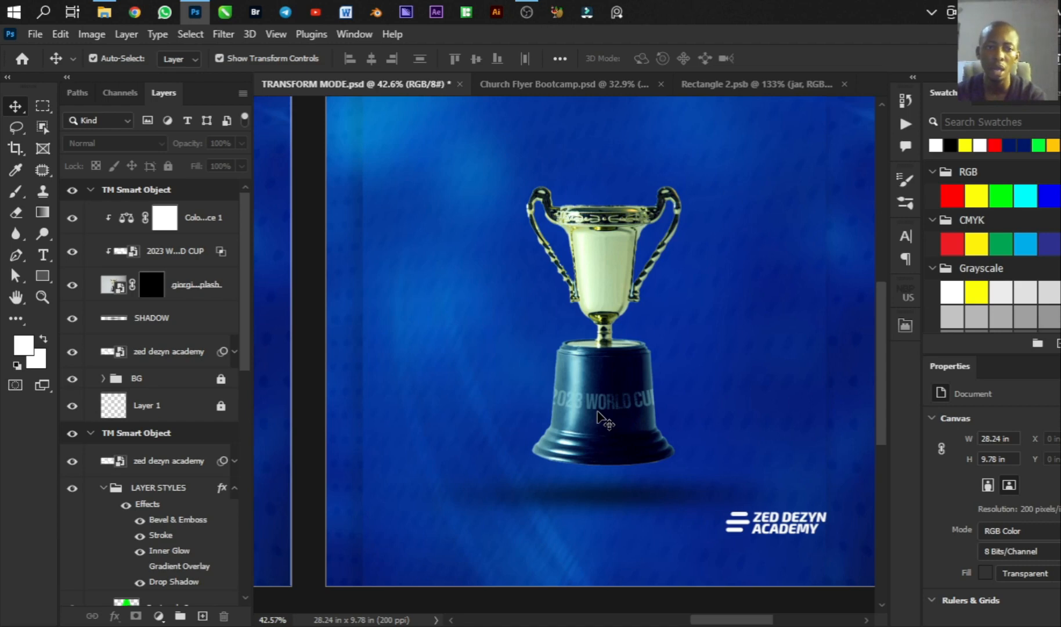
pyautogui.scroll(-5, 598, 412)
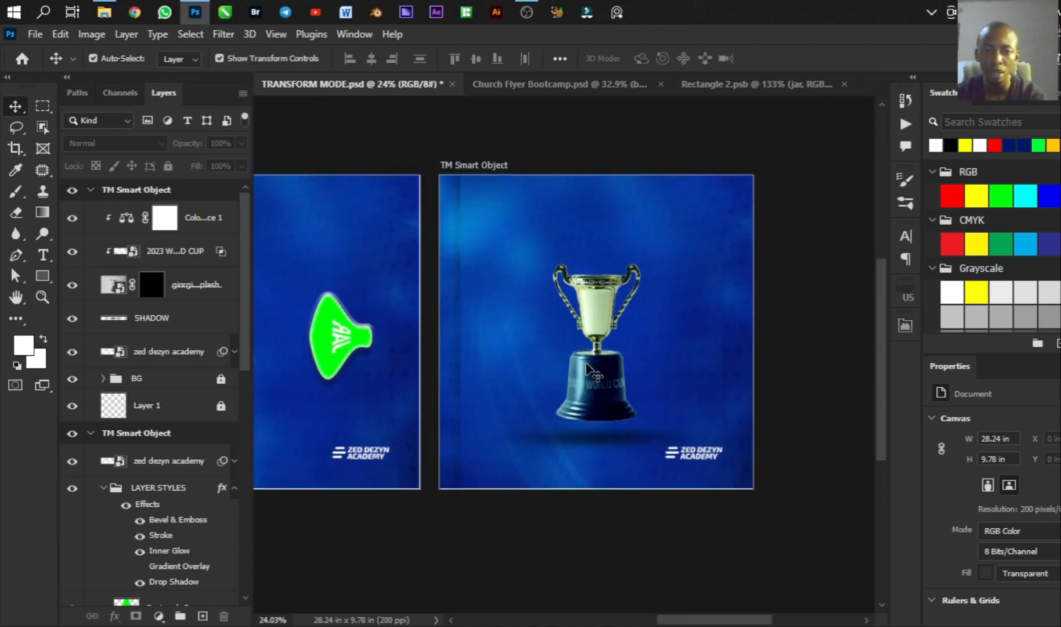
pyautogui.scroll(-1, 587, 368)
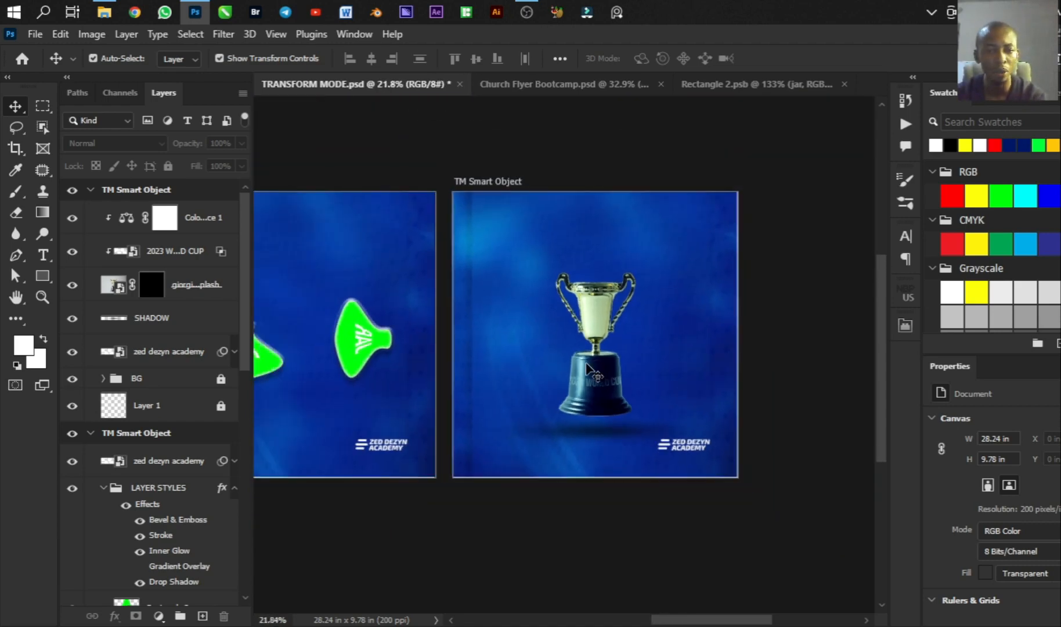
pyautogui.scroll(3, 587, 371)
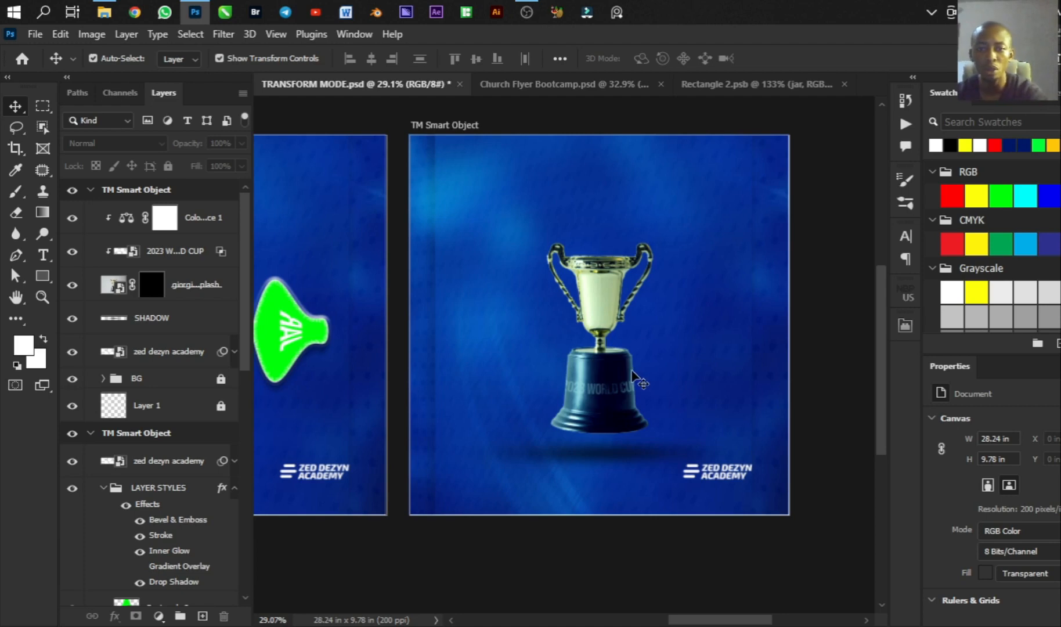
pyautogui.scroll(3, 618, 348)
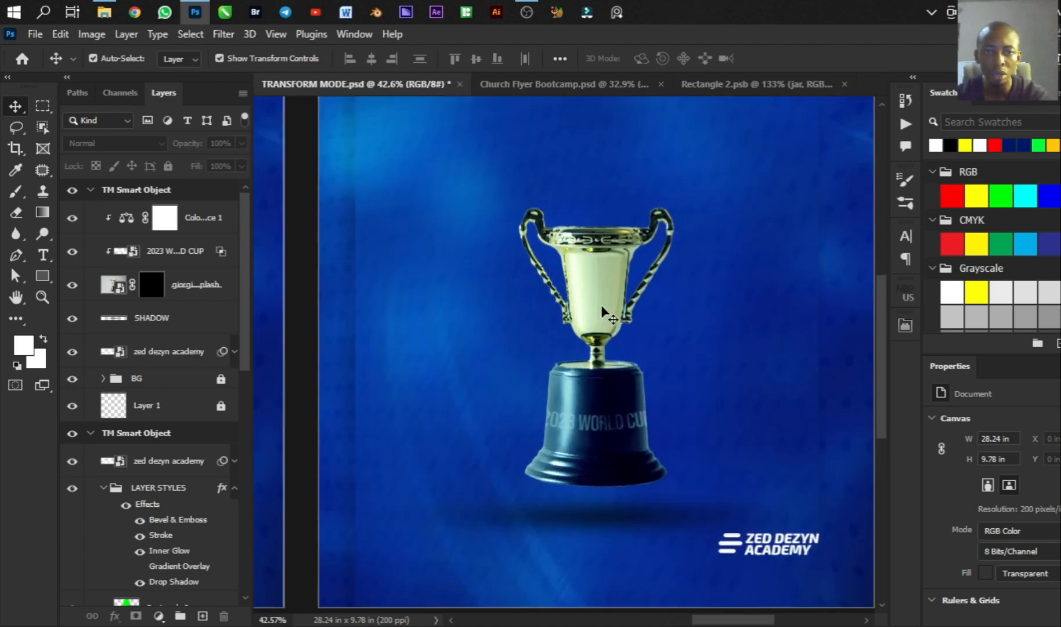
pyautogui.scroll(-2, 603, 314)
pyautogui.scroll(-1, 604, 313)
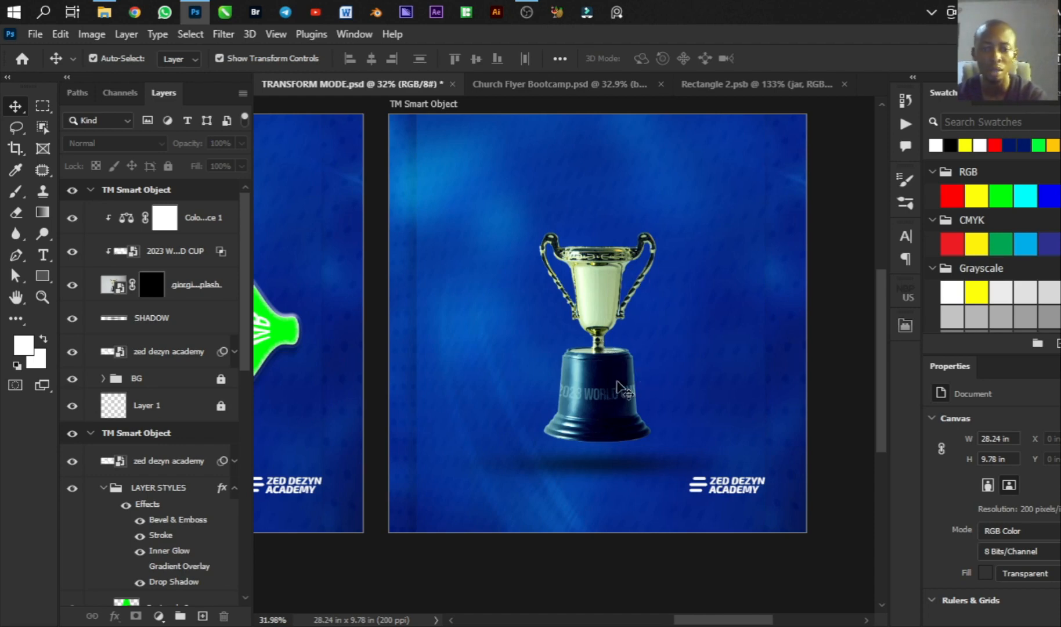
pyautogui.scroll(-1, 604, 389)
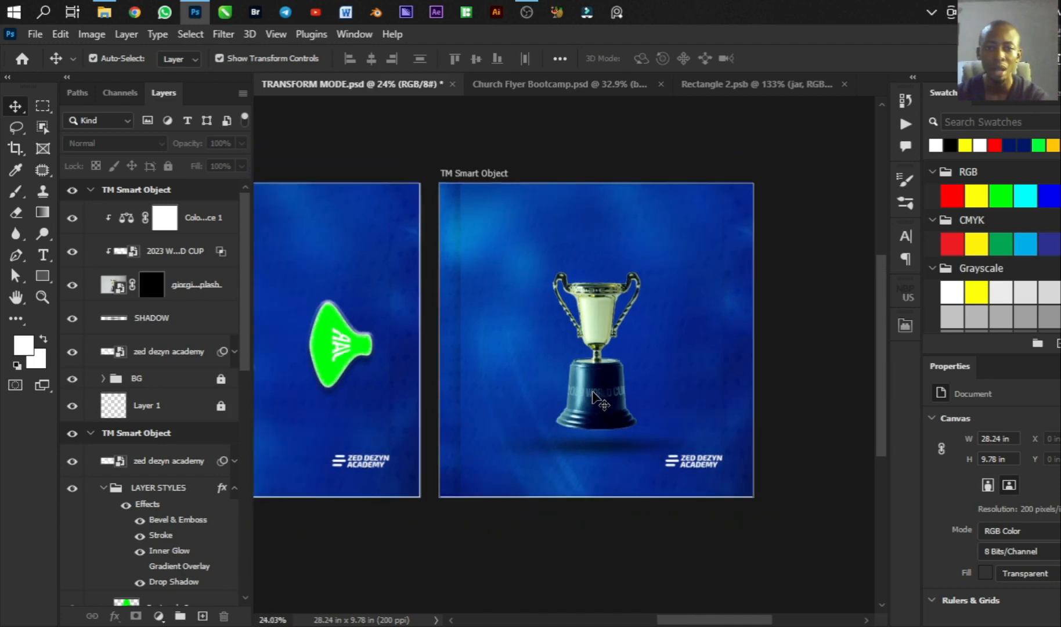
pyautogui.scroll(1, 593, 390)
pyautogui.scroll(-2, 593, 390)
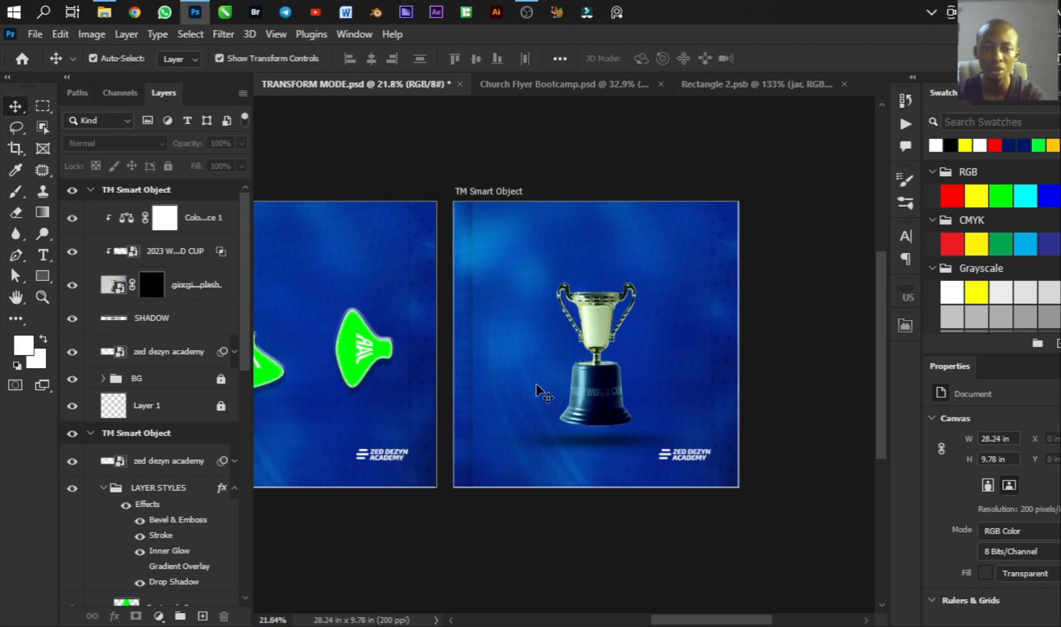
pyautogui.scroll(1, 638, 374)
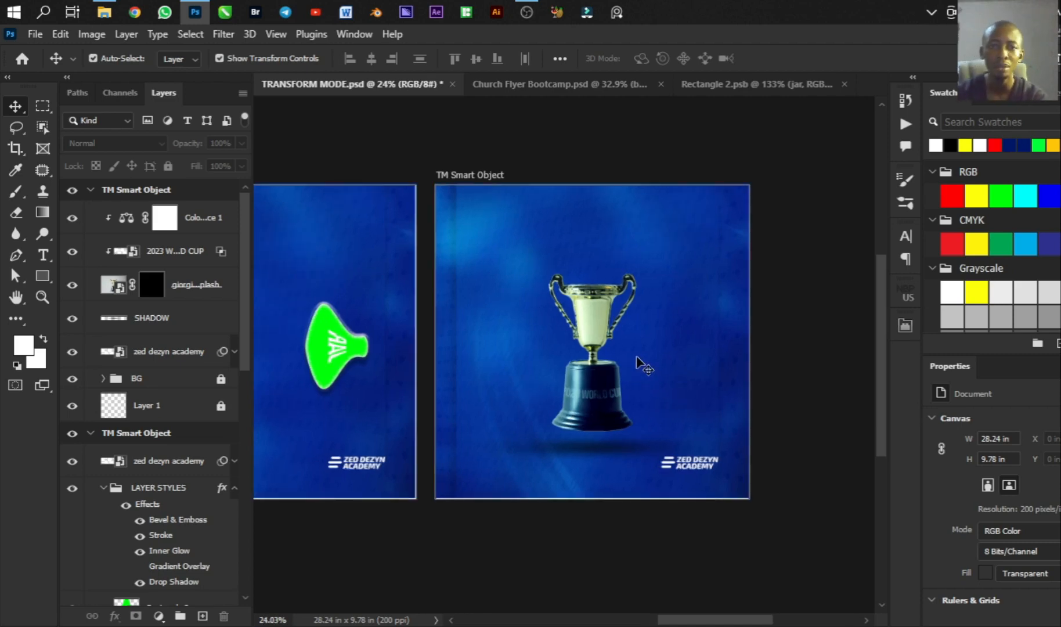
# Step: Switch to Church Flyer Bootcamp.psd and examine the flyer 1 artboard, including its bonus list, social handles and registration link
pyautogui.click(540, 81)
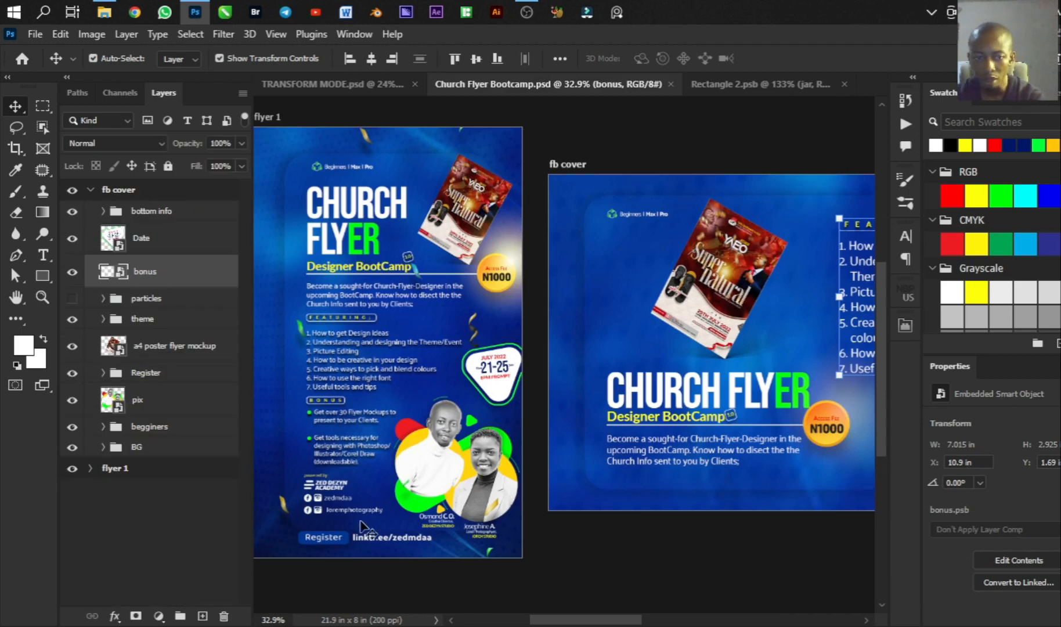
pyautogui.scroll(1, 295, 326)
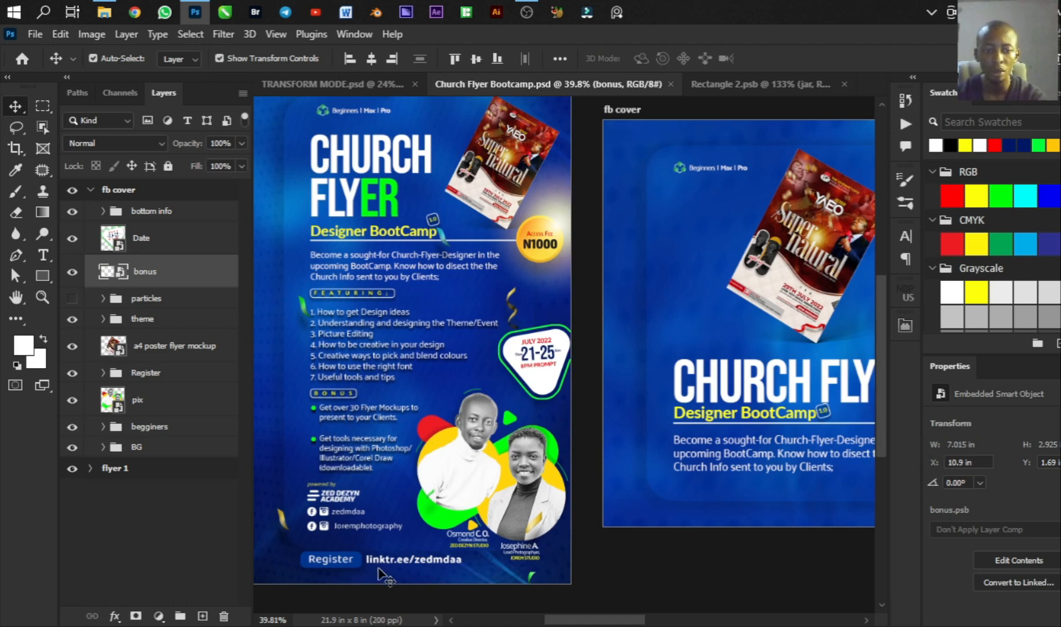
pyautogui.scroll(3, 378, 572)
pyautogui.scroll(2, 378, 569)
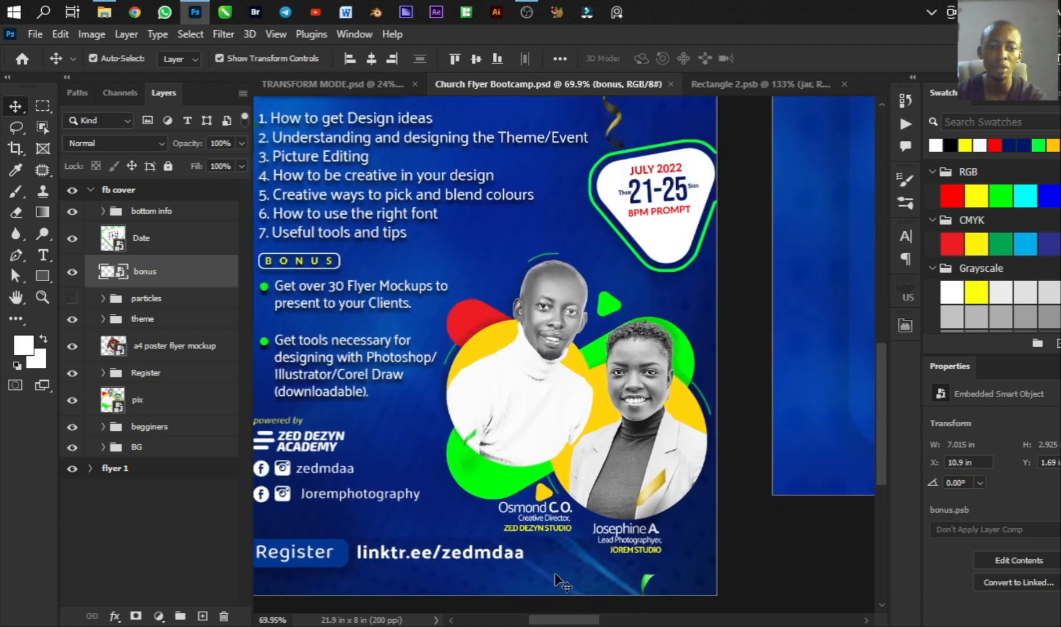
pyautogui.scroll(-3, 583, 504)
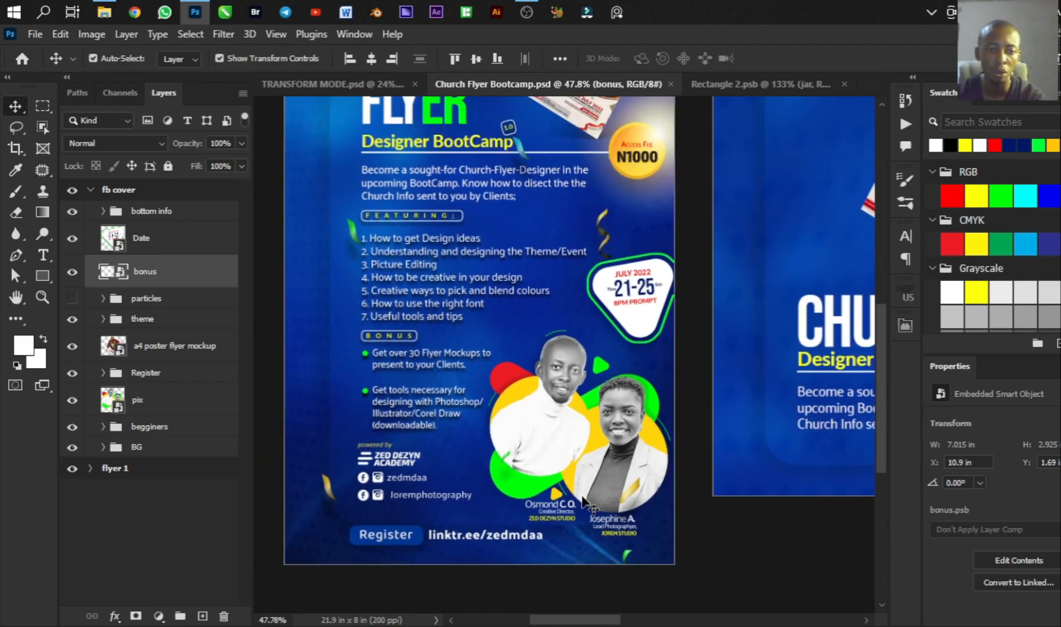
pyautogui.scroll(-2, 584, 503)
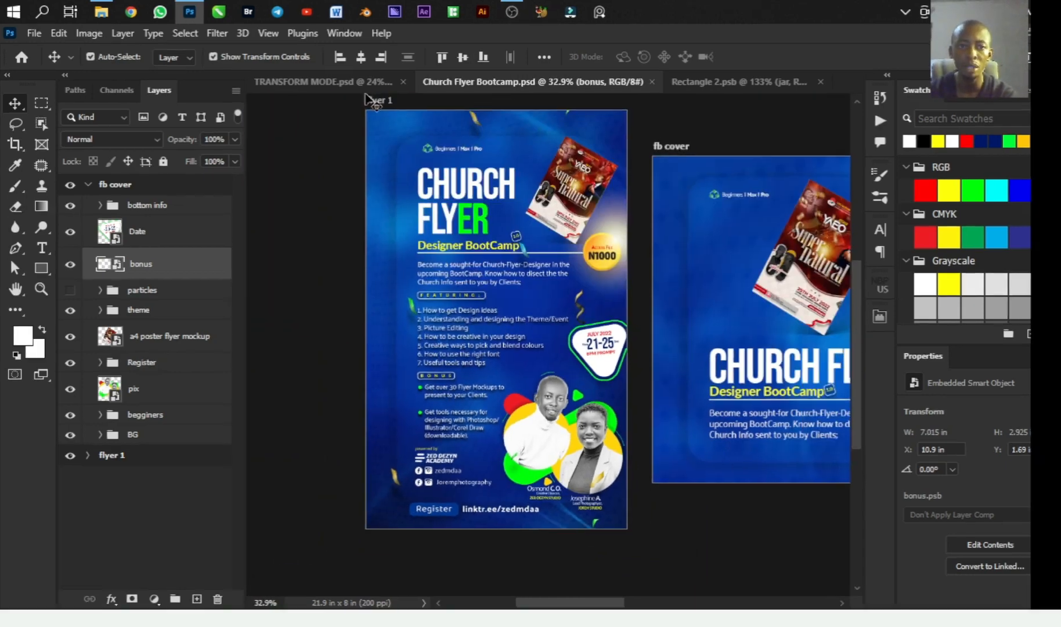
pyautogui.scroll(1, 364, 293)
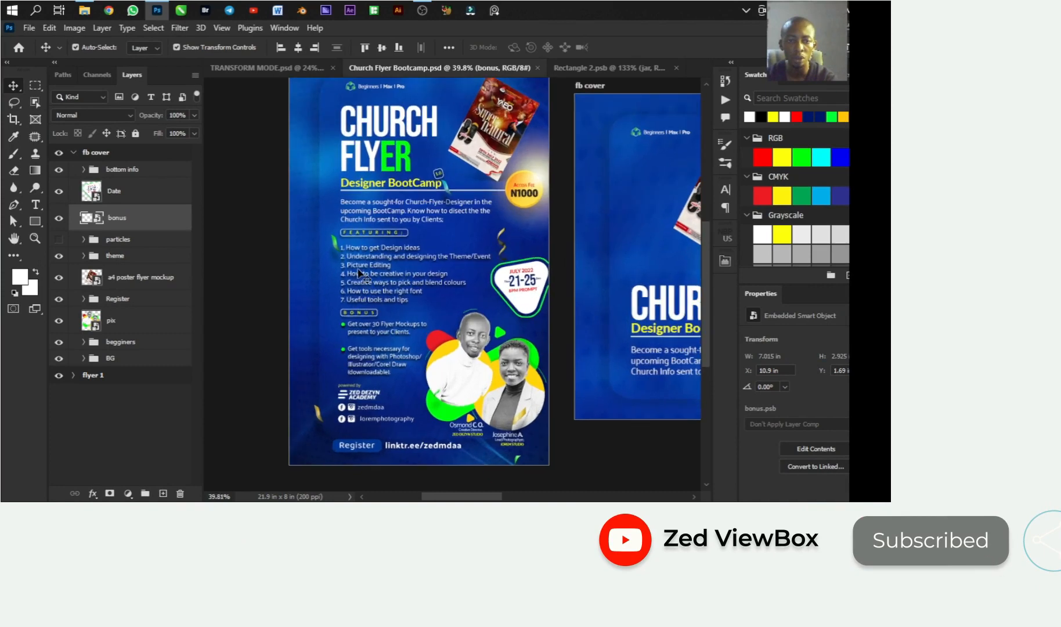
pyautogui.scroll(1, 375, 244)
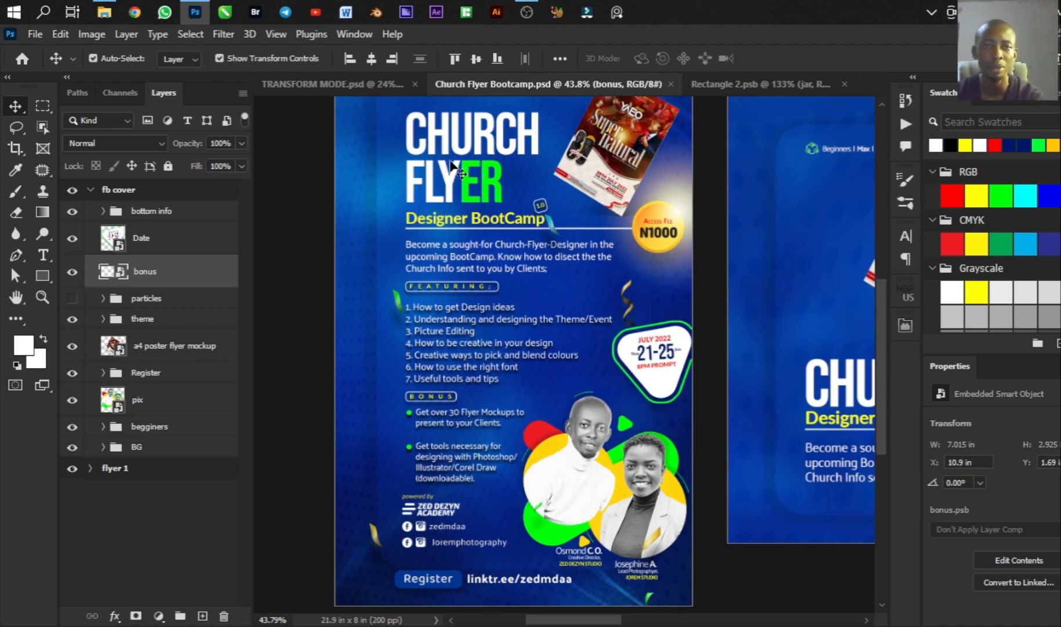
pyautogui.click(526, 12)
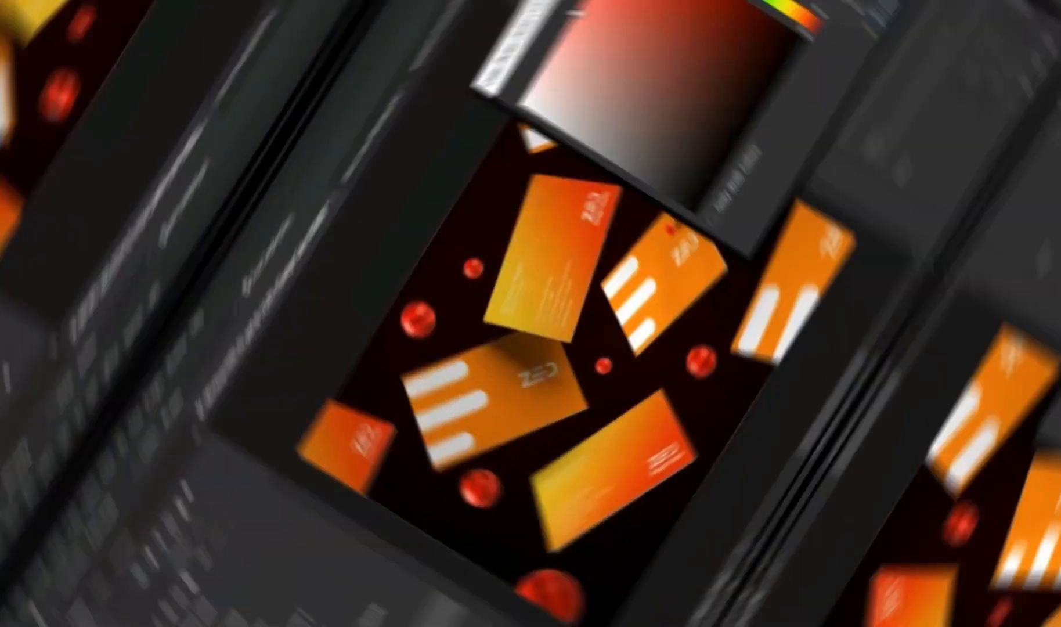